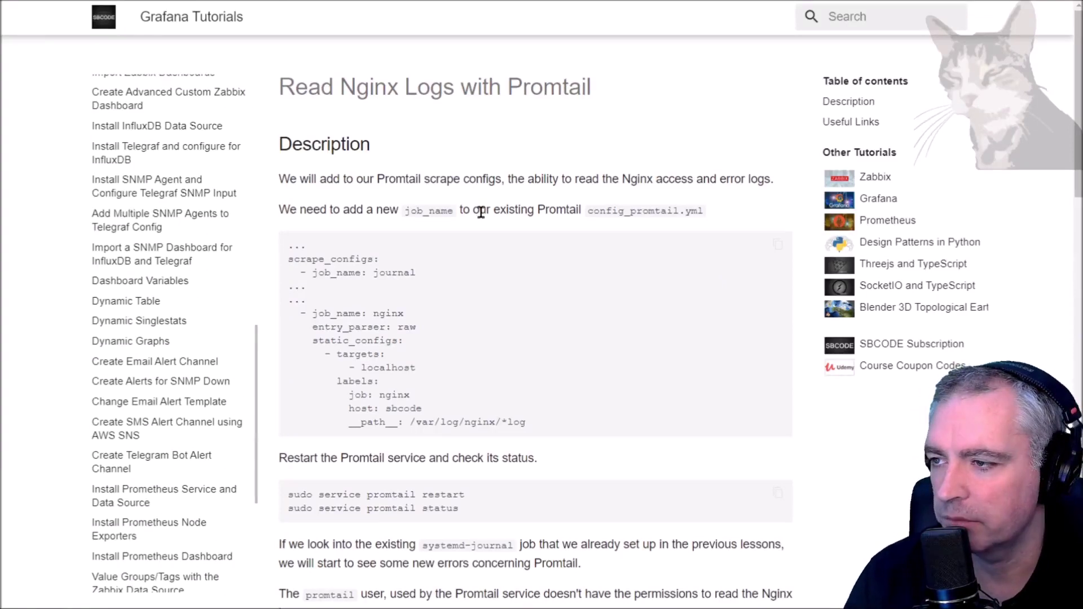
Step: Switch to the architecture diagram and examine the Loki service, the two Promtail services and the Loki data source
{"action": "key", "text": "ctrl+Tab"}
{"action": "left_click", "coordinate": [329, 192]}
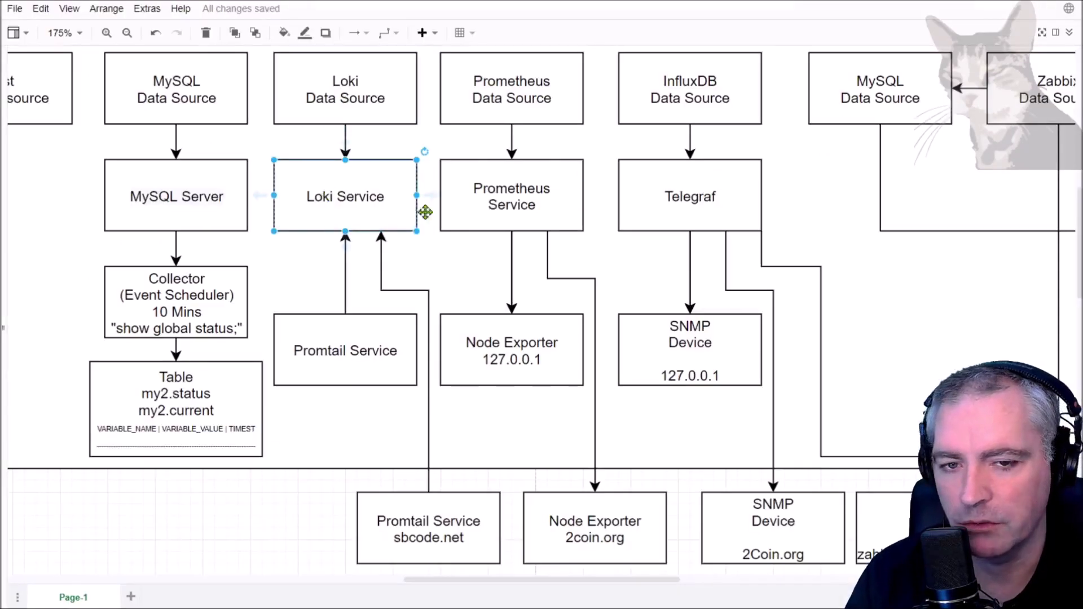
{"action": "left_click", "coordinate": [368, 343]}
{"action": "left_click", "coordinate": [420, 535]}
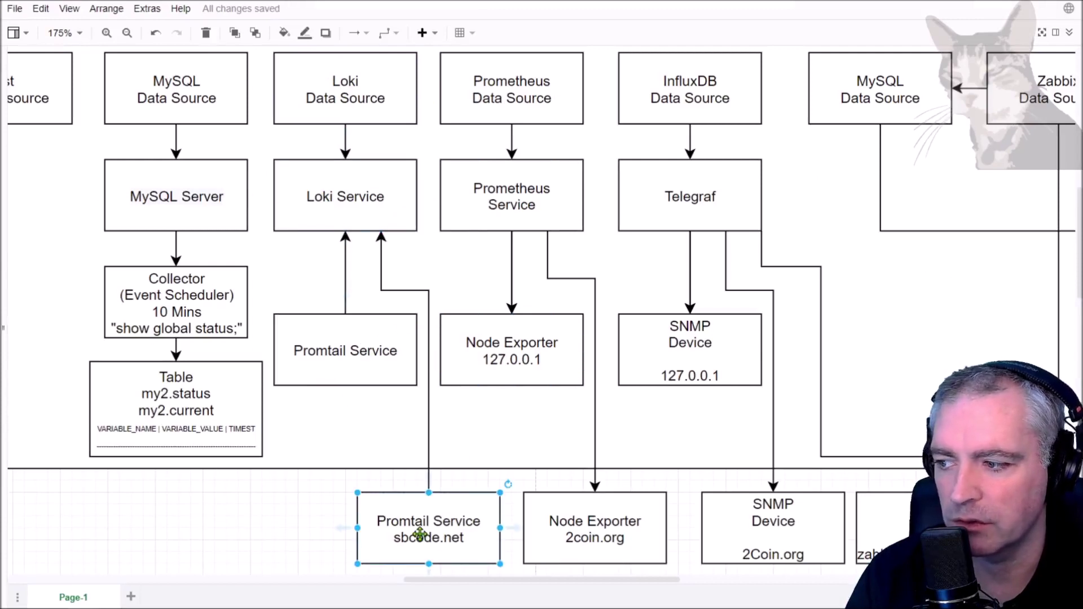
{"action": "left_click", "coordinate": [348, 363]}
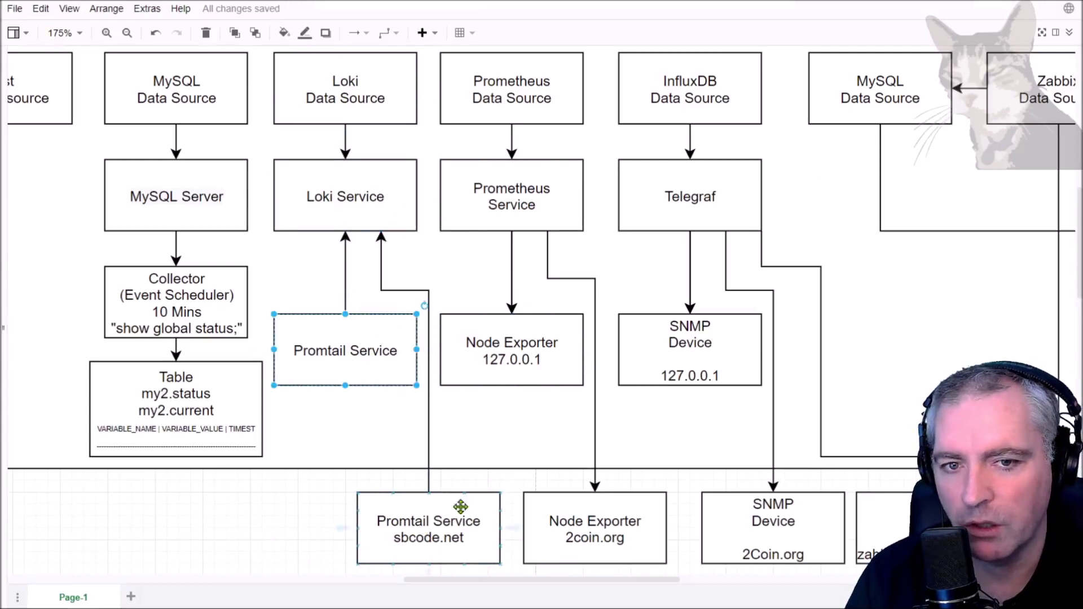
{"action": "key", "text": "Tab"}
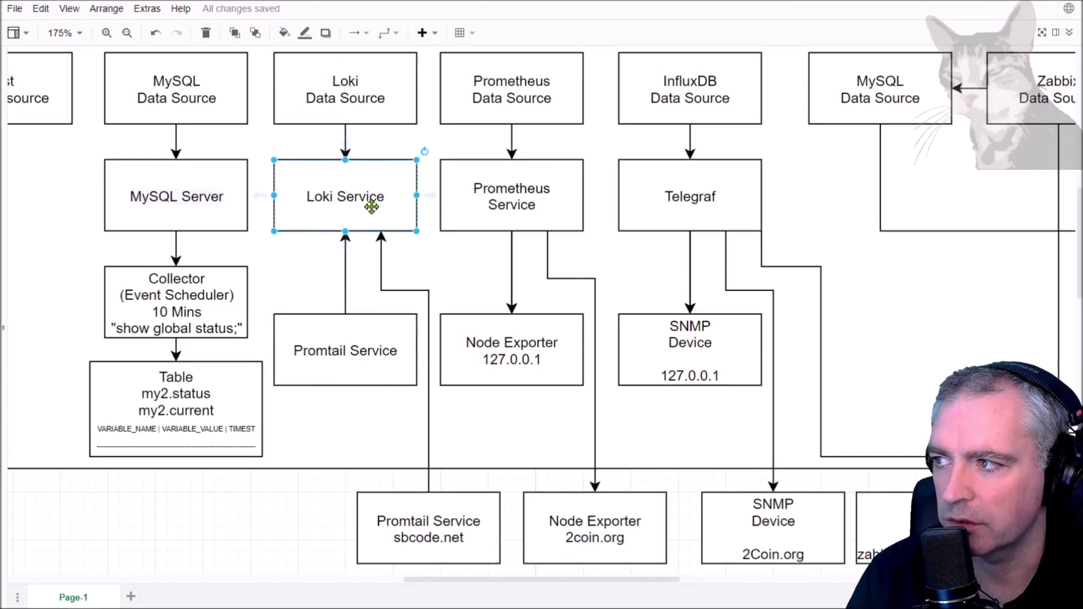
{"action": "left_click", "coordinate": [350, 98]}
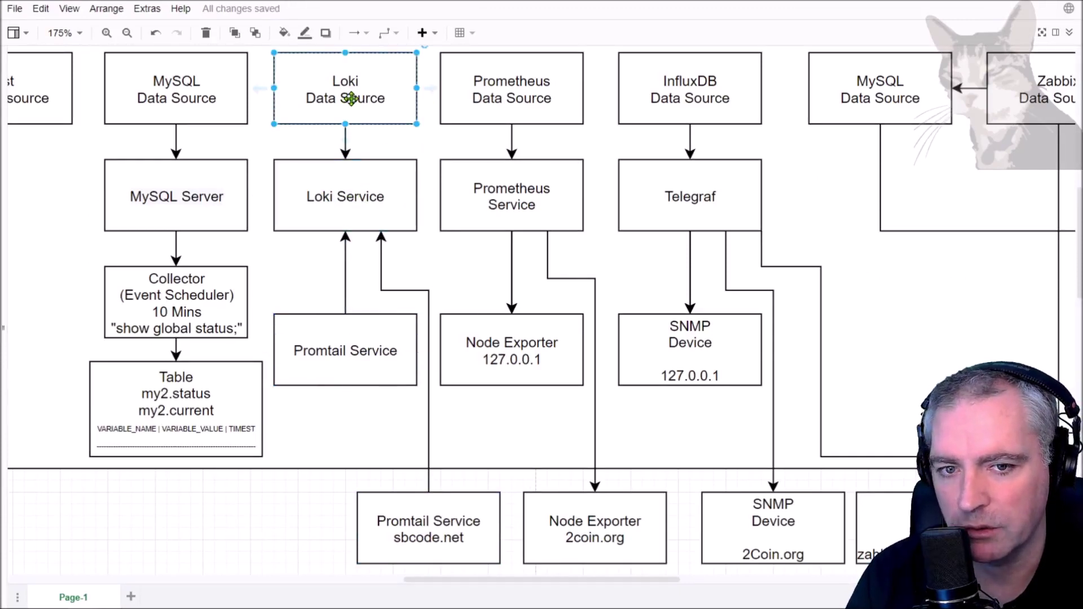
Step: Return to the Read Nginx Logs with Promtail tutorial and check its topic and the config file it requires editing
{"action": "key", "text": "ctrl+Tab"}
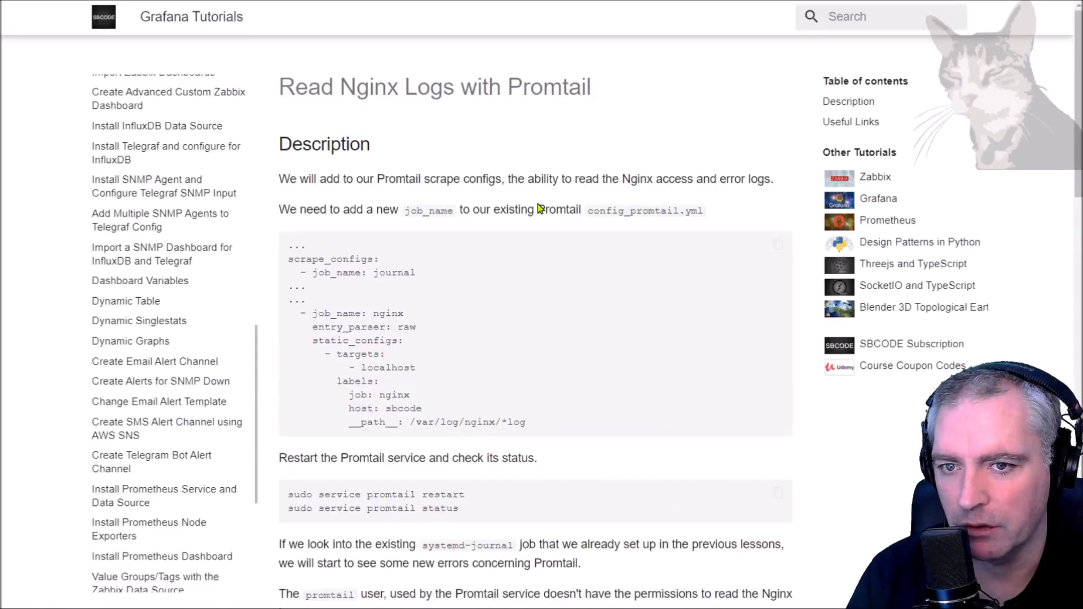
{"action": "left_click_drag", "start_coordinate": [341, 84], "coordinate": [455, 86]}
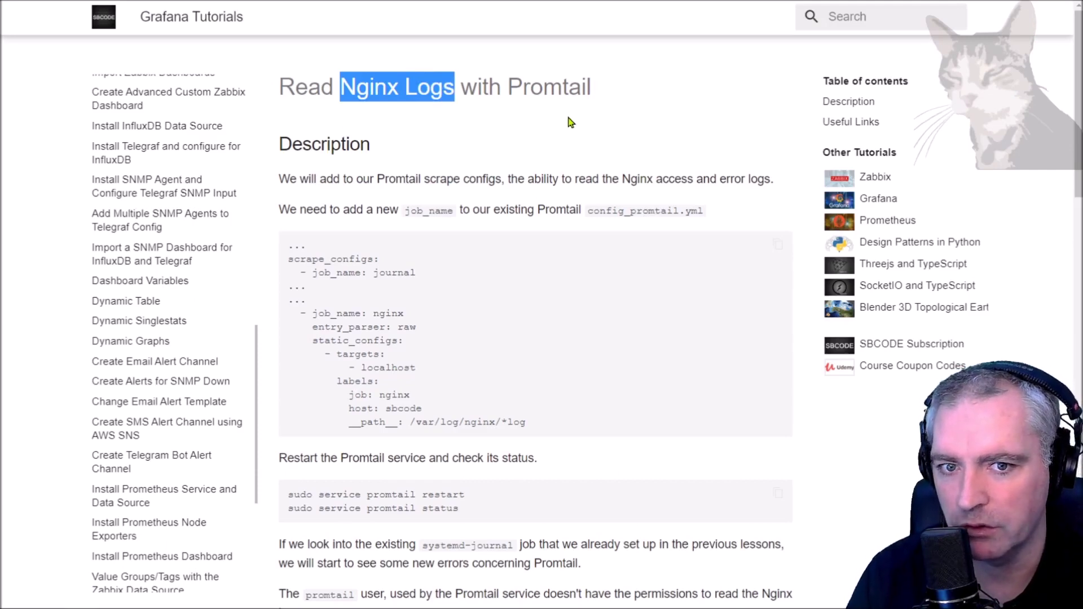
{"action": "left_click", "coordinate": [508, 204]}
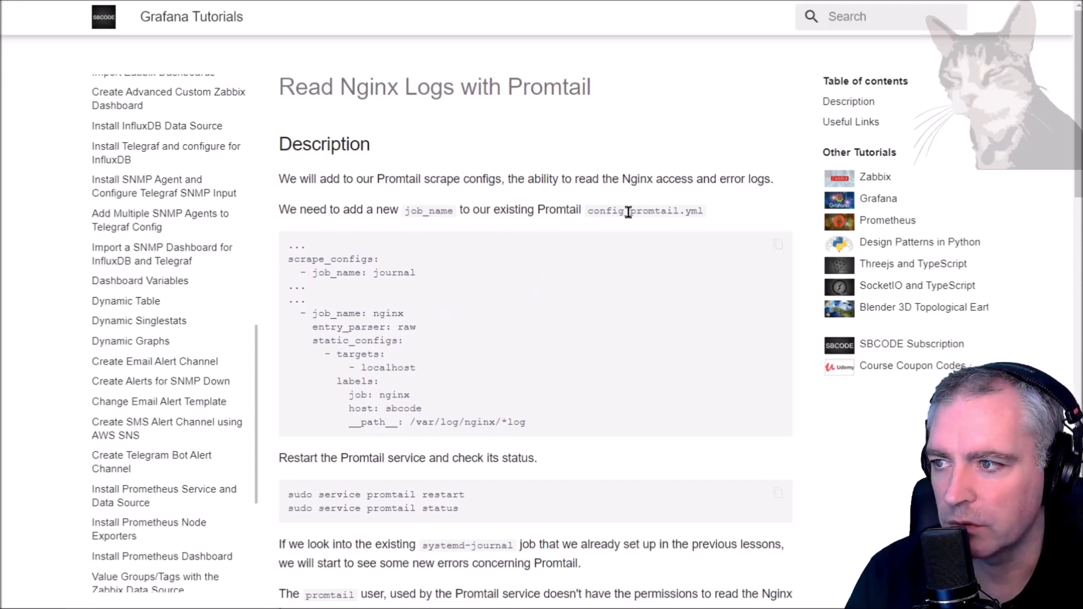
{"action": "left_click_drag", "start_coordinate": [589, 210], "coordinate": [706, 212]}
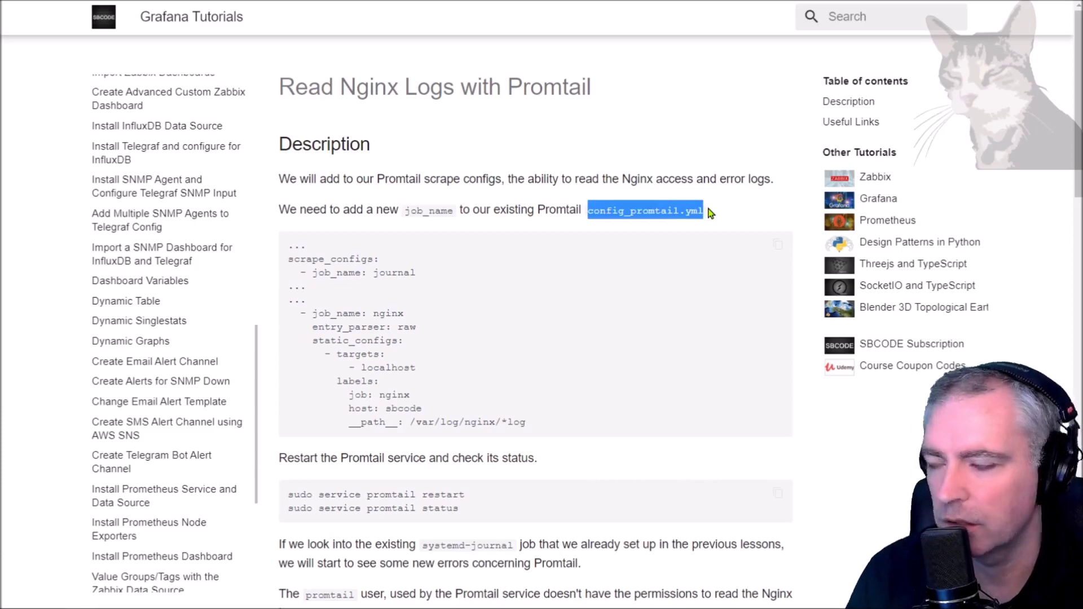
Step: Switch to the server terminal and open /usr/local/bin/config-promtail.yml in nano with sudo
{"action": "key", "text": "alt+Tab"}
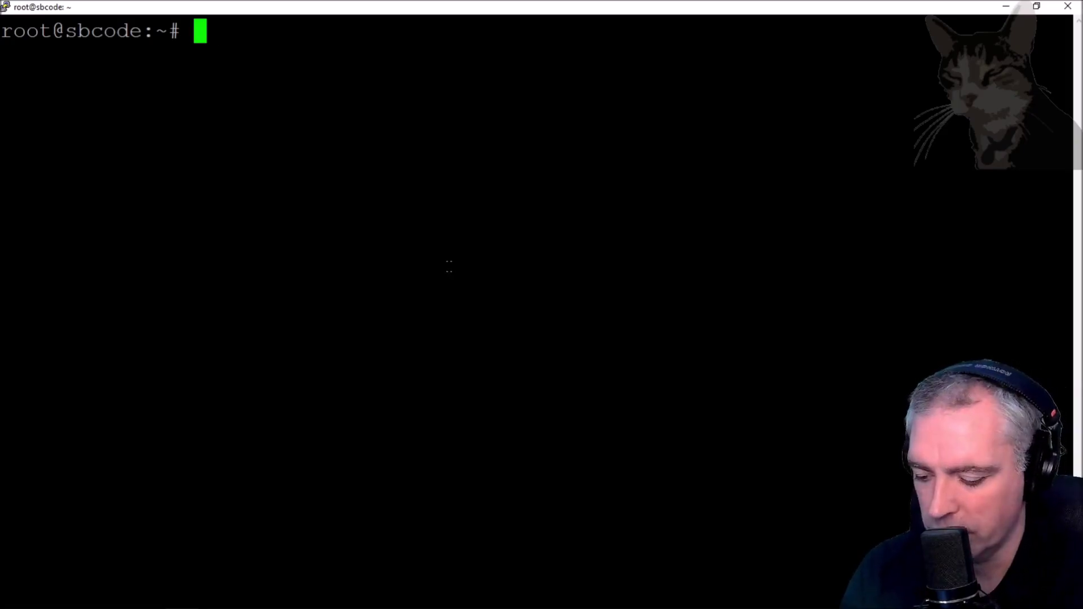
{"action": "type", "text": "sudo nano "}
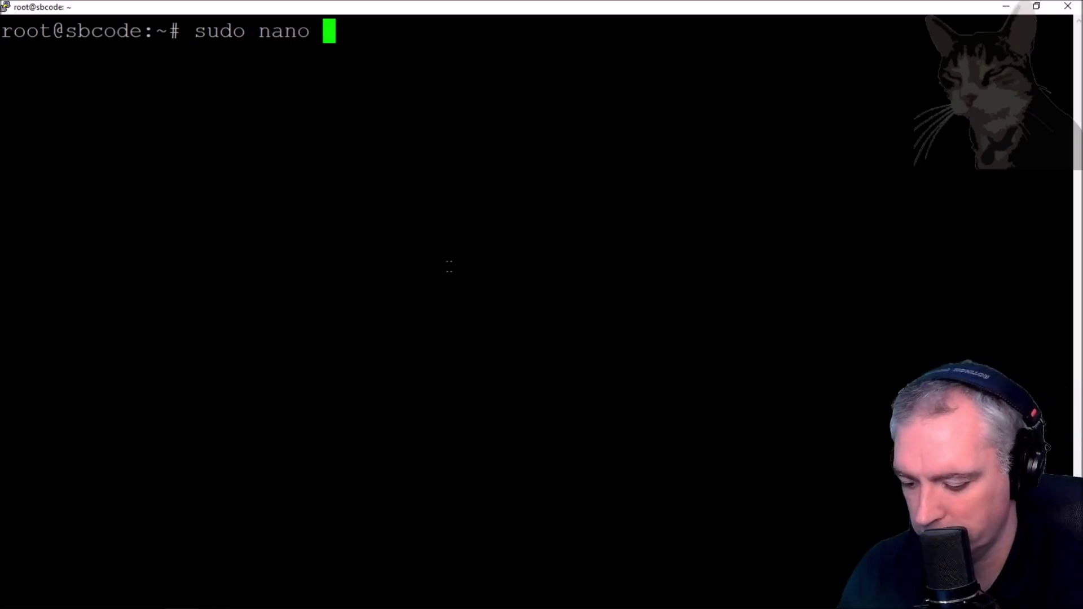
{"action": "type", "text": "/usr/local/bin/con"}
{"action": "key", "text": "Tab"}
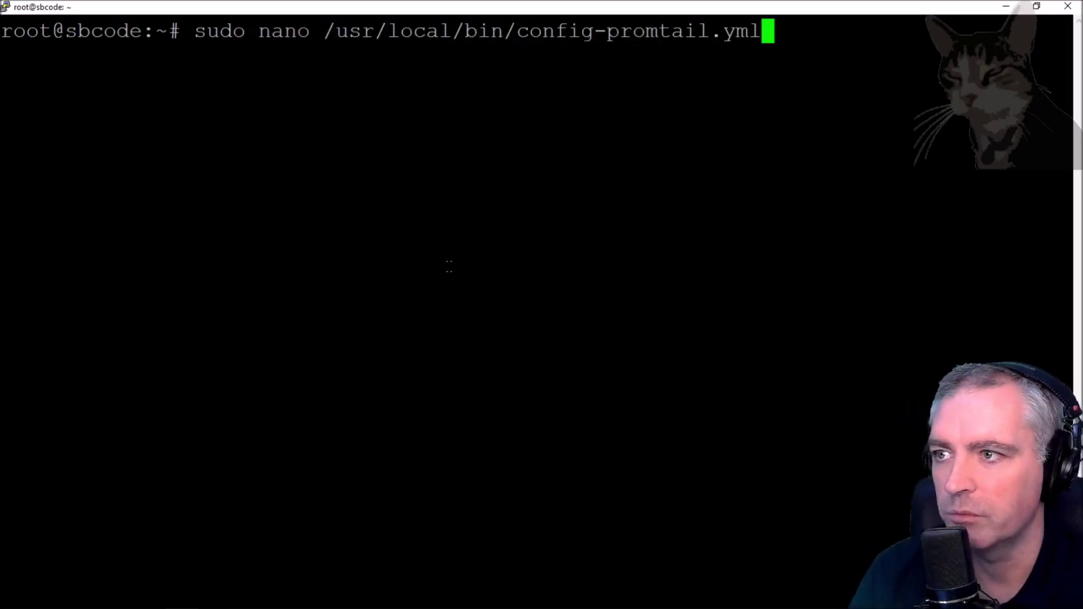
{"action": "key", "text": "Return"}
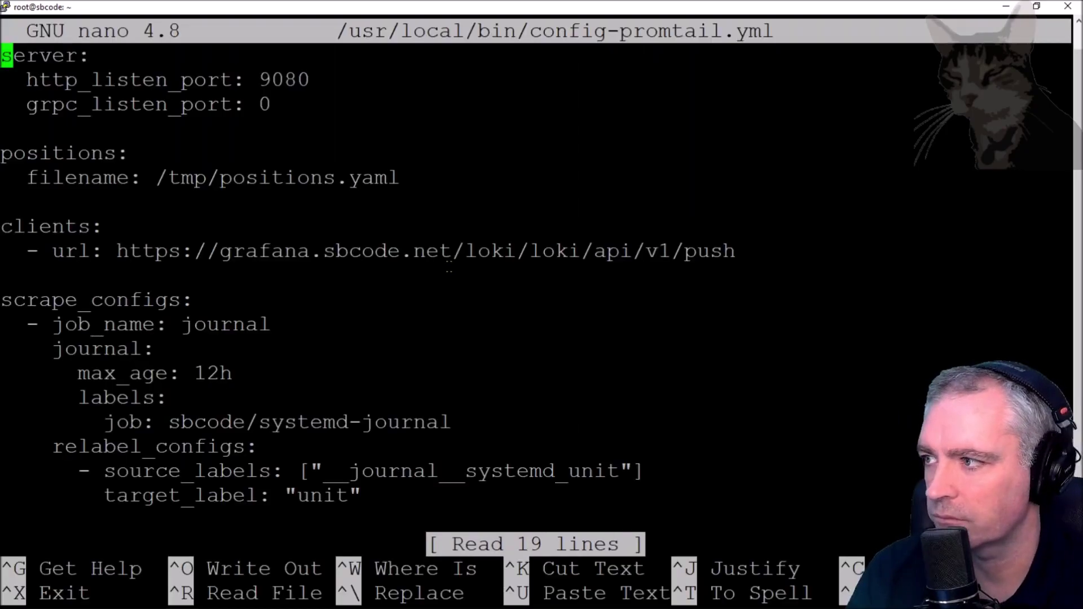
Step: Add an empty line at the end of the Promtail config, below the journal scrape job
{"action": "key", "text": "Down"}
{"action": "key", "text": "Down"}
{"action": "key", "text": "Down"}
{"action": "key", "text": "Down"}
{"action": "key", "text": "Down"}
{"action": "key", "text": "Down"}
{"action": "key", "text": "Down"}
{"action": "key", "text": "Down"}
{"action": "key", "text": "Down"}
{"action": "key", "text": "Down"}
{"action": "key", "text": "Down"}
{"action": "key", "text": "Down"}
{"action": "key", "text": "Down"}
{"action": "key", "text": "Down"}
{"action": "key", "text": "Down"}
{"action": "key", "text": "Down"}
{"action": "key", "text": "Down"}
{"action": "key", "text": "Down"}
{"action": "key", "text": "Down"}
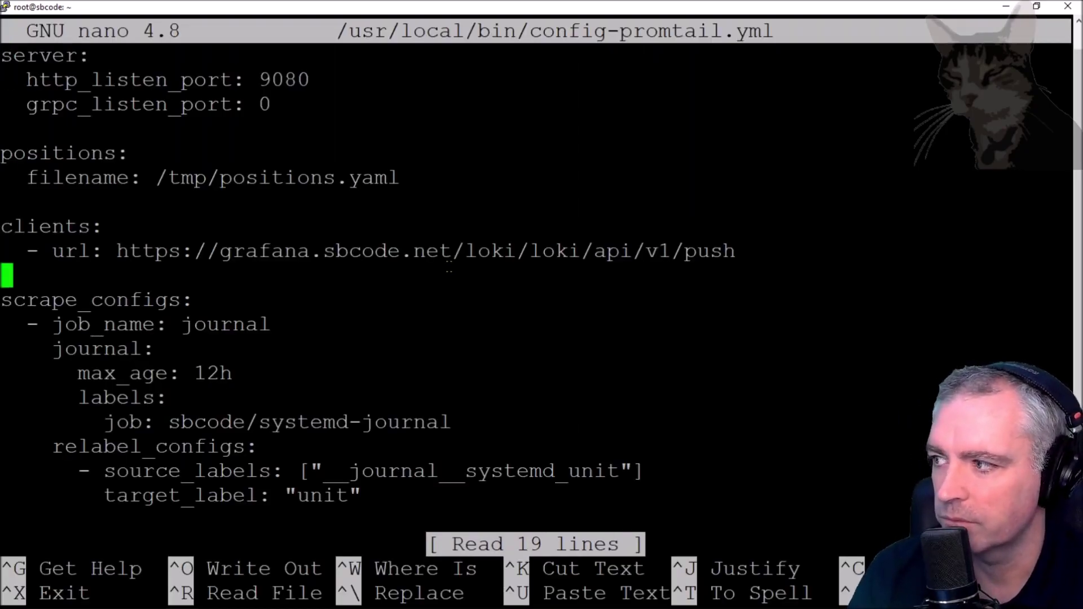
{"action": "left_click_drag", "start_coordinate": [6, 305], "coordinate": [474, 490]}
{"action": "left_click", "coordinate": [332, 416]}
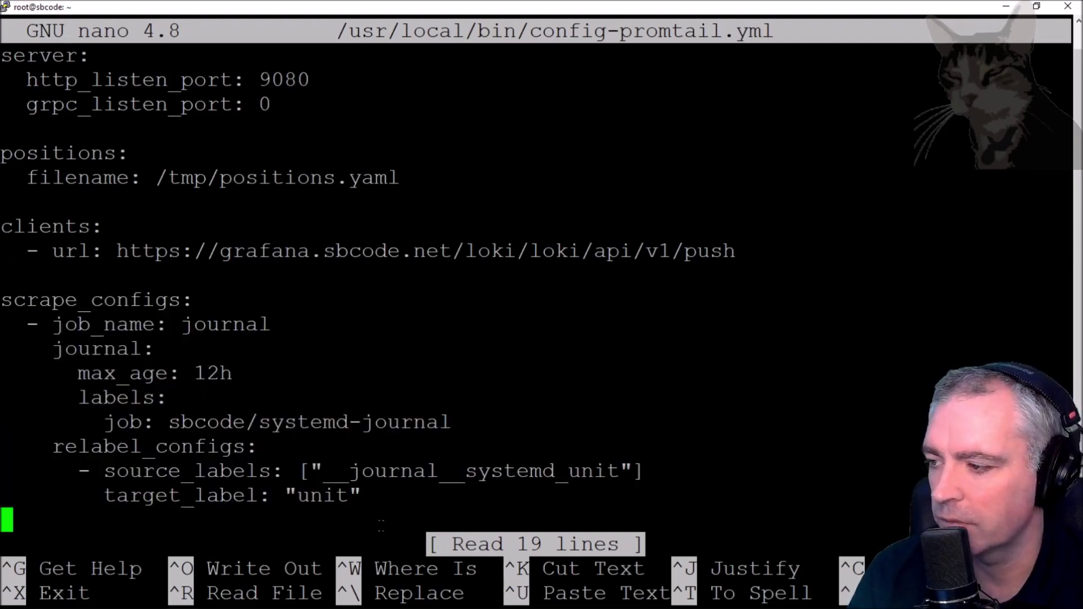
{"action": "key", "text": "Return"}
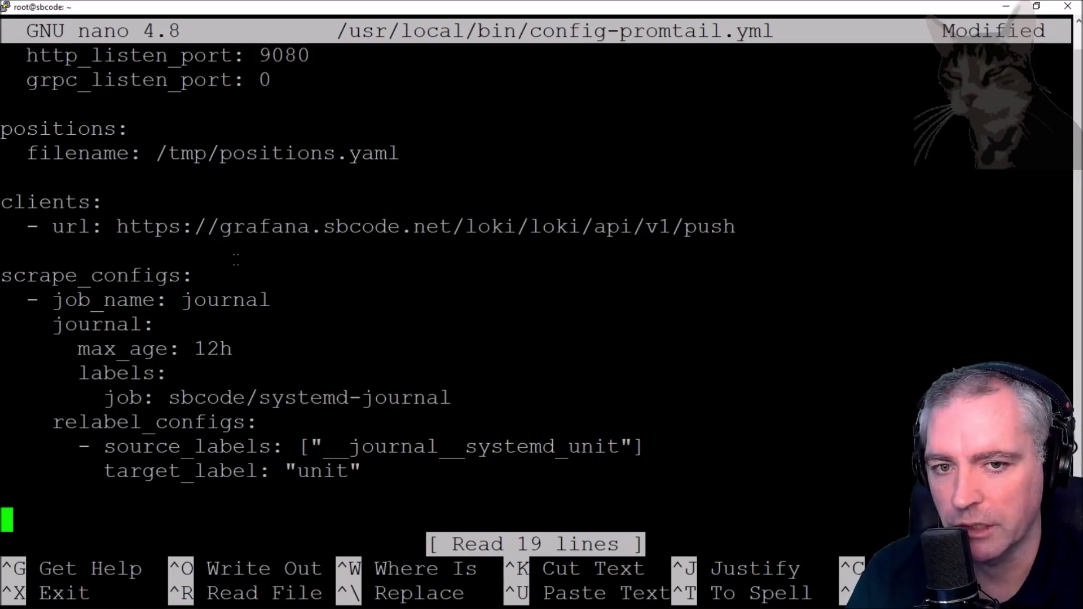
Step: Copy the nginx job block from the tutorial page and paste it at the end of the scrape configs in nano
{"action": "key", "text": "alt+Tab"}
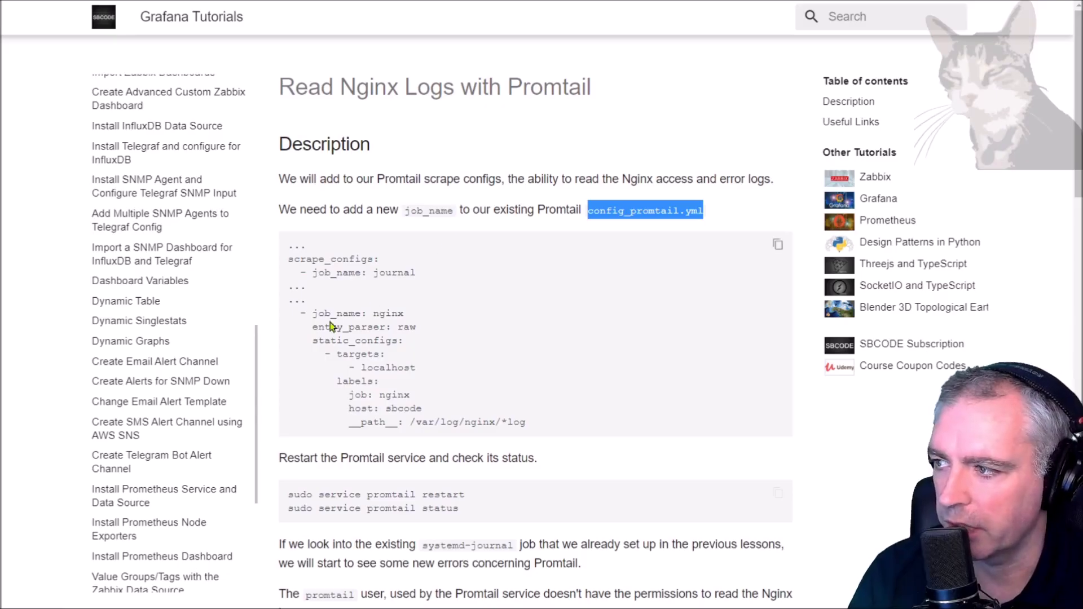
{"action": "left_click", "coordinate": [303, 313]}
{"action": "left_click_drag", "start_coordinate": [528, 423], "coordinate": [303, 314]}
{"action": "key", "text": "ctrl+c"}
{"action": "key", "text": "alt+Tab"}
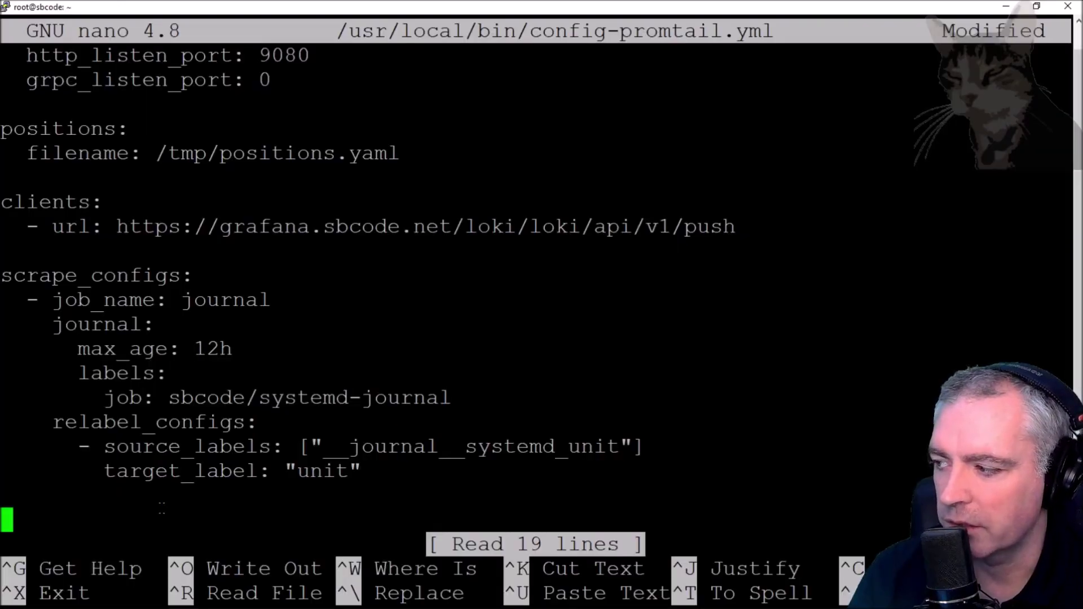
{"action": "right_click", "coordinate": [162, 508]}
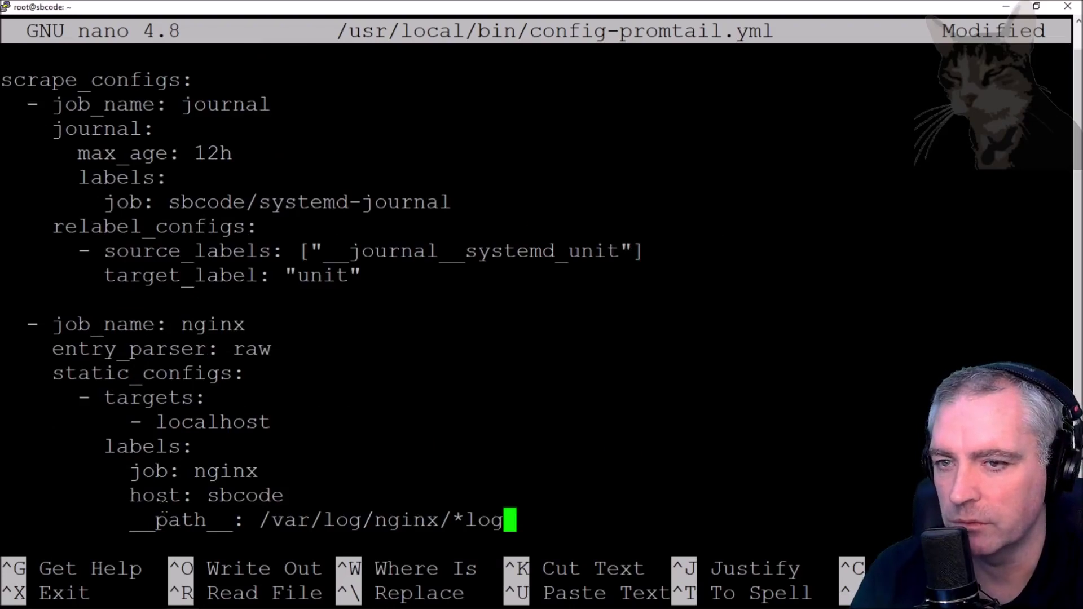
Step: Examine the pasted nginx job's name, entry parser, static configs, targets and job label
{"action": "key", "text": "Up"}
{"action": "key", "text": "Up"}
{"action": "key", "text": "Up"}
{"action": "key", "text": "Up"}
{"action": "key", "text": "Up"}
{"action": "key", "text": "Up"}
{"action": "key", "text": "Up"}
{"action": "key", "text": "Up"}
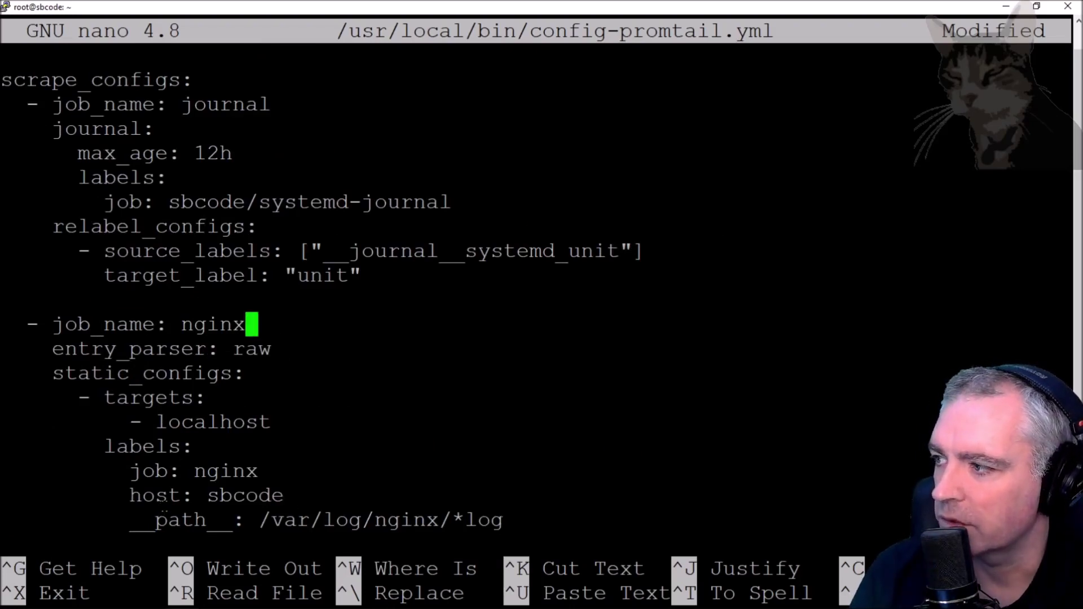
{"action": "key", "text": "Left"}
{"action": "key", "text": "Left"}
{"action": "key", "text": "Left"}
{"action": "key", "text": "Left"}
{"action": "key", "text": "Left"}
{"action": "key", "text": "Left"}
{"action": "key", "text": "Down"}
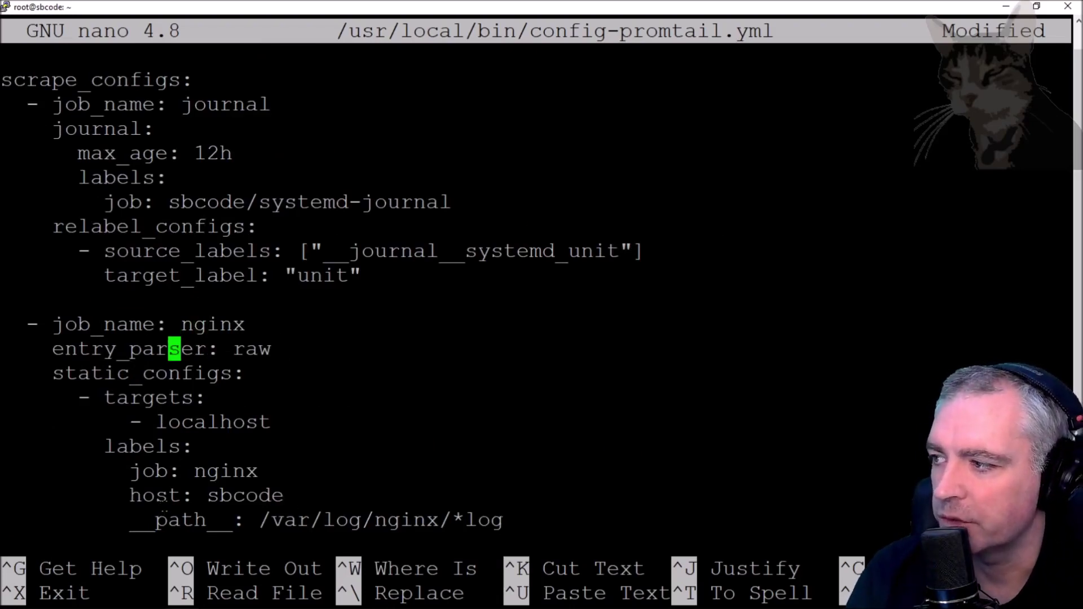
{"action": "left_click_drag", "start_coordinate": [56, 373], "coordinate": [231, 373]}
{"action": "left_click", "coordinate": [210, 420]}
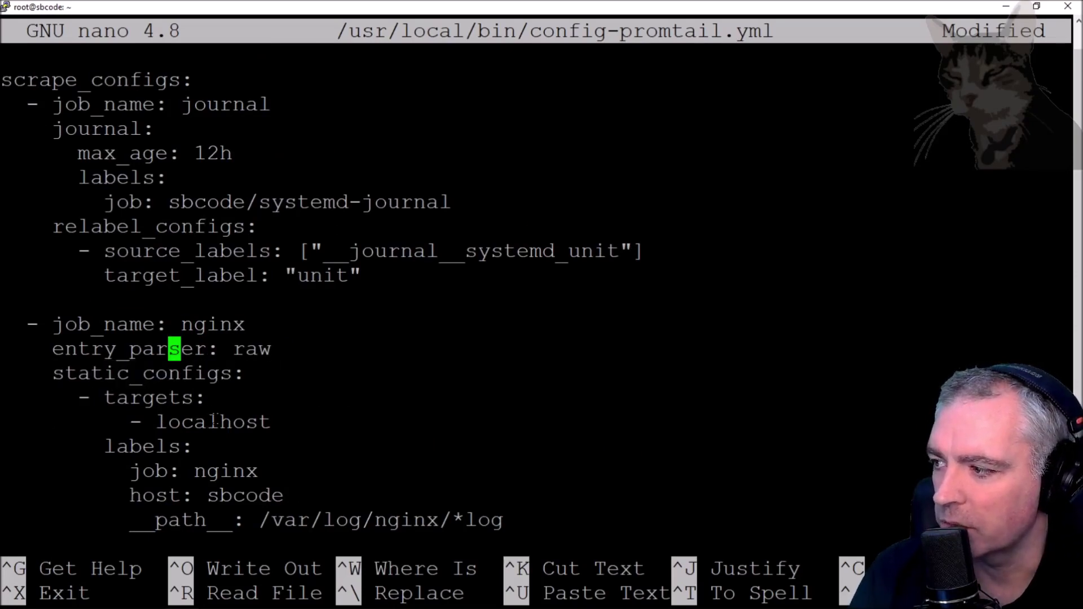
{"action": "double_click", "coordinate": [137, 447]}
{"action": "double_click", "coordinate": [214, 473]}
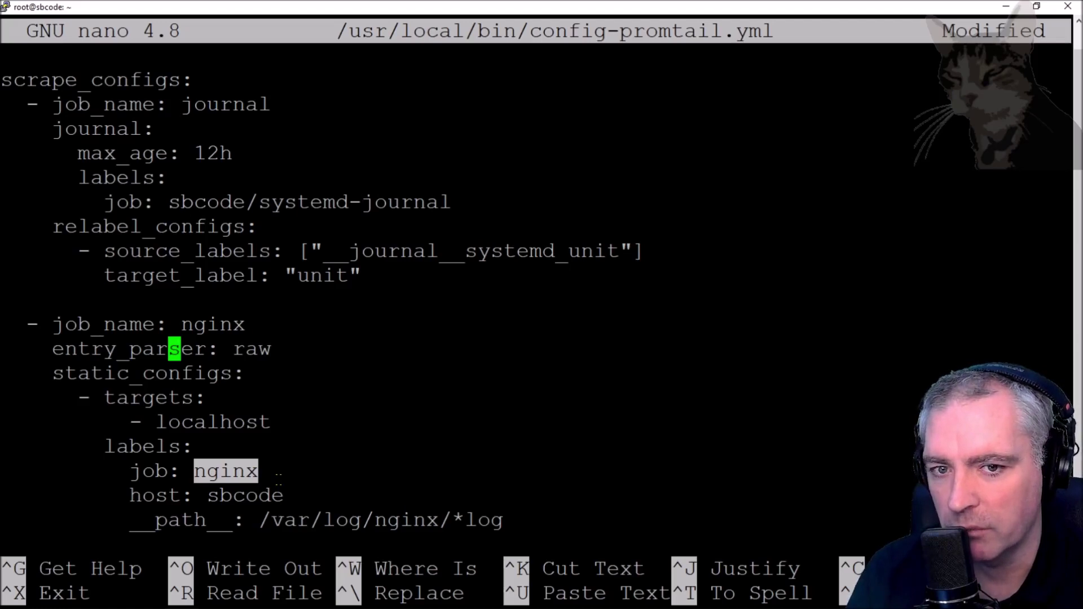
Step: Examine the nginx job label and the __path__ entry for the Nginx log files
{"action": "key", "text": "Down"}
{"action": "key", "text": "Down"}
{"action": "key", "text": "Down"}
{"action": "key", "text": "Down"}
{"action": "key", "text": "Down"}
{"action": "key", "text": "Right"}
{"action": "key", "text": "Right"}
{"action": "key", "text": "Right"}
{"action": "key", "text": "Right"}
{"action": "key", "text": "Right"}
{"action": "key", "text": "Right"}
{"action": "key", "text": "Right"}
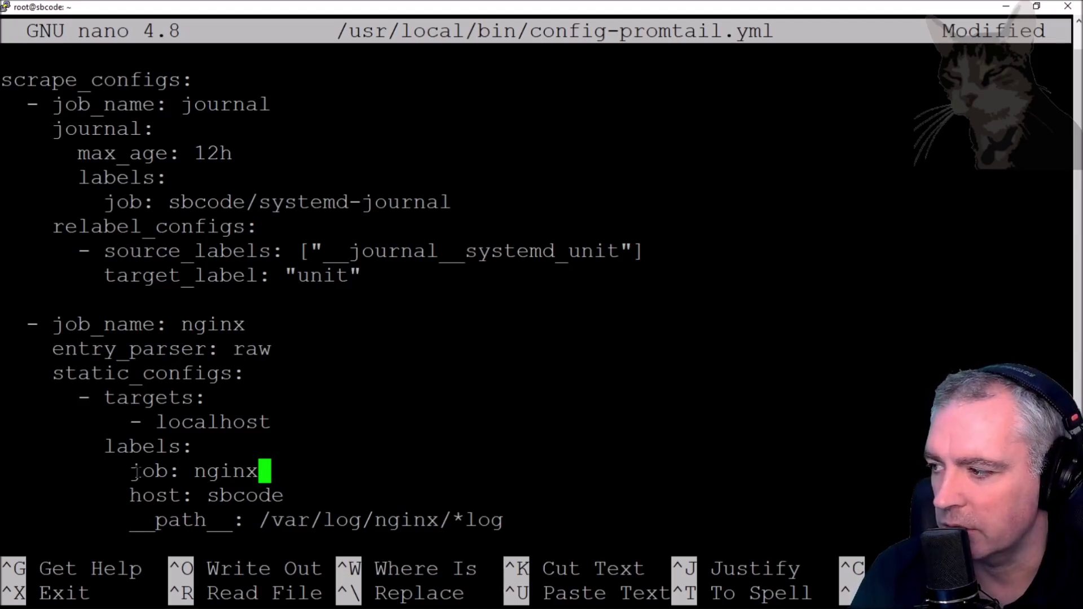
{"action": "left_click_drag", "start_coordinate": [130, 522], "coordinate": [488, 523]}
{"action": "left_click", "coordinate": [280, 523]}
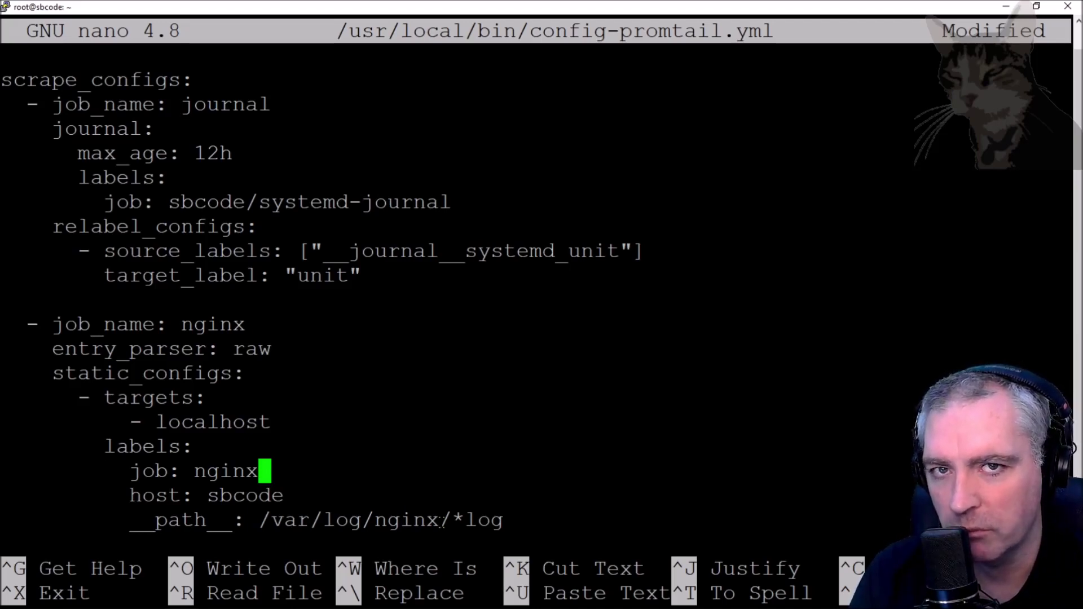
Step: Compare the nginx job's host label with the sbcode/ prefix in the journal job's label
{"action": "key", "text": "Down"}
{"action": "key", "text": "Down"}
{"action": "key", "text": "Down"}
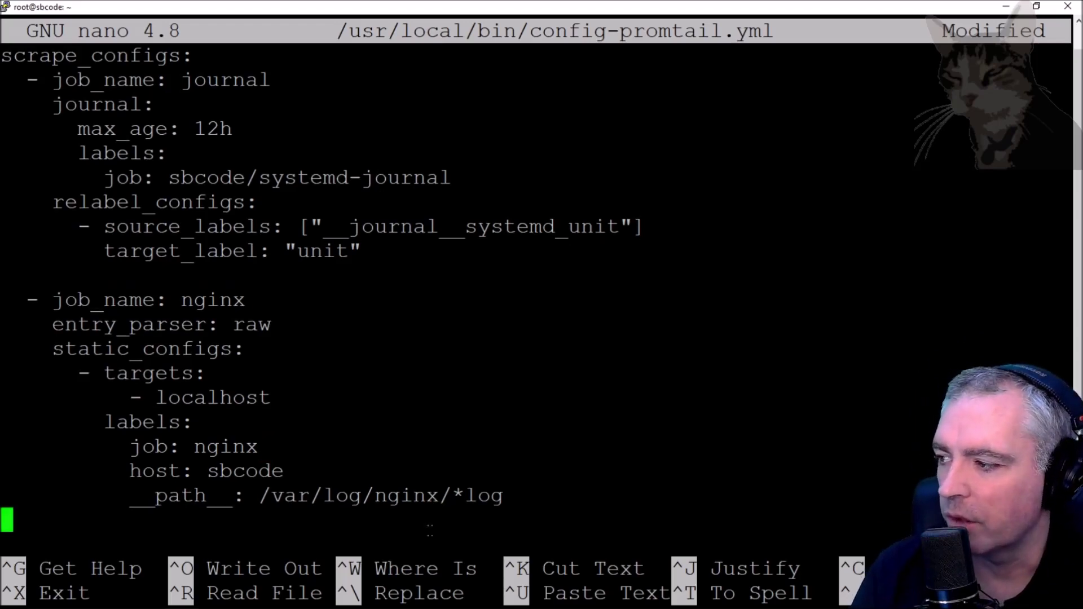
{"action": "left_click_drag", "start_coordinate": [131, 472], "coordinate": [277, 472]}
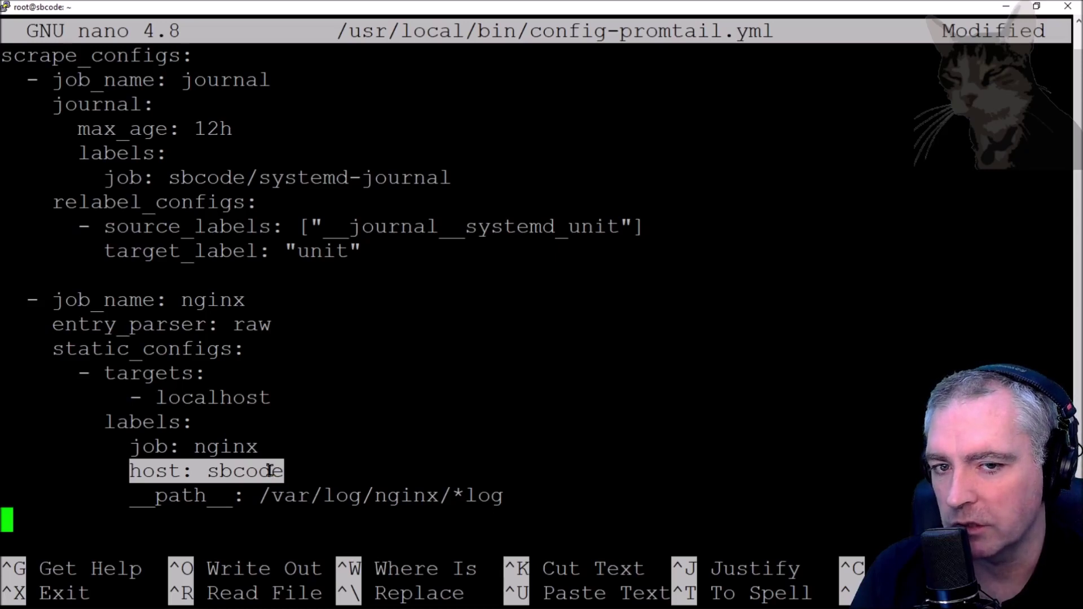
{"action": "double_click", "coordinate": [173, 470]}
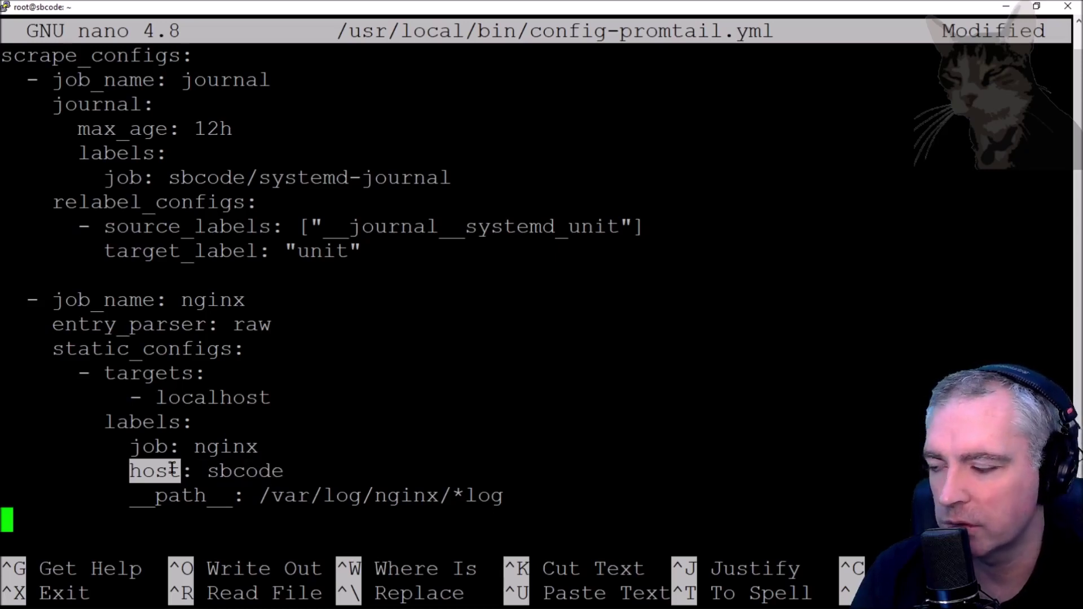
{"action": "double_click", "coordinate": [235, 472]}
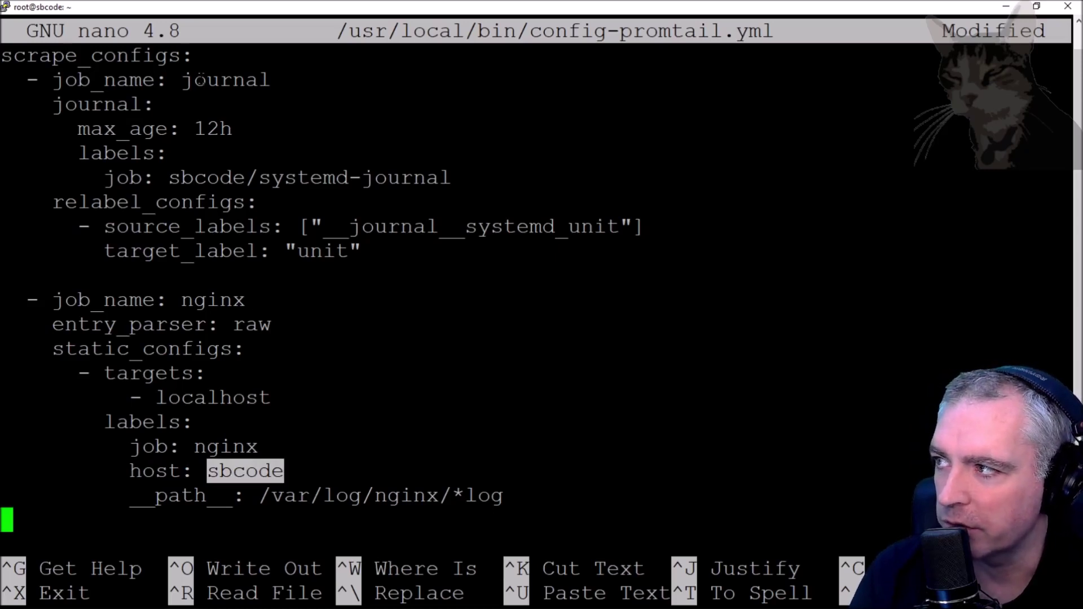
{"action": "left_click_drag", "start_coordinate": [169, 178], "coordinate": [252, 176]}
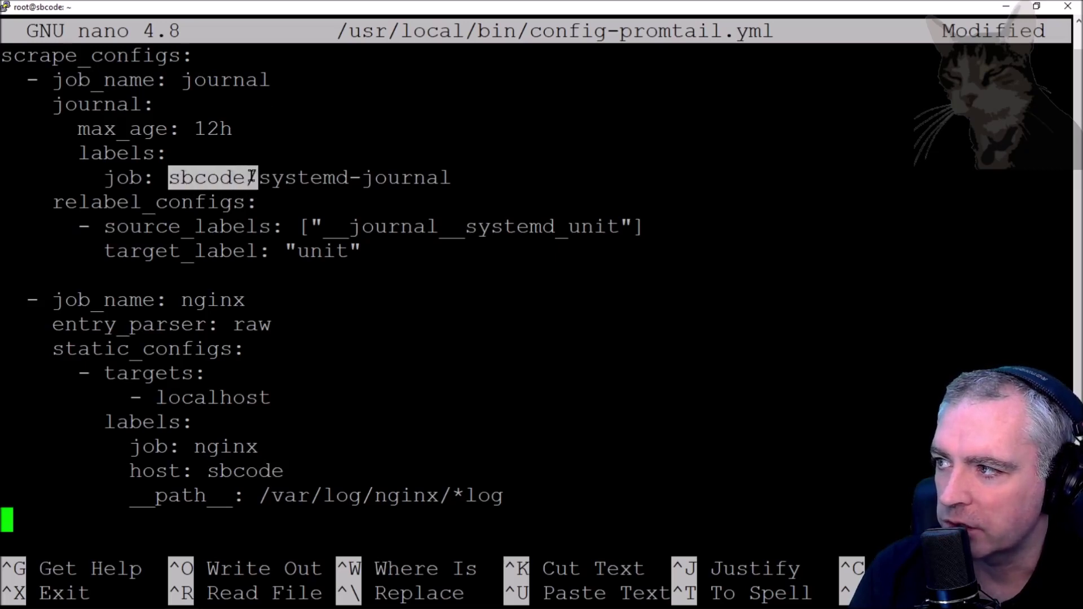
{"action": "left_click_drag", "start_coordinate": [174, 178], "coordinate": [256, 178]}
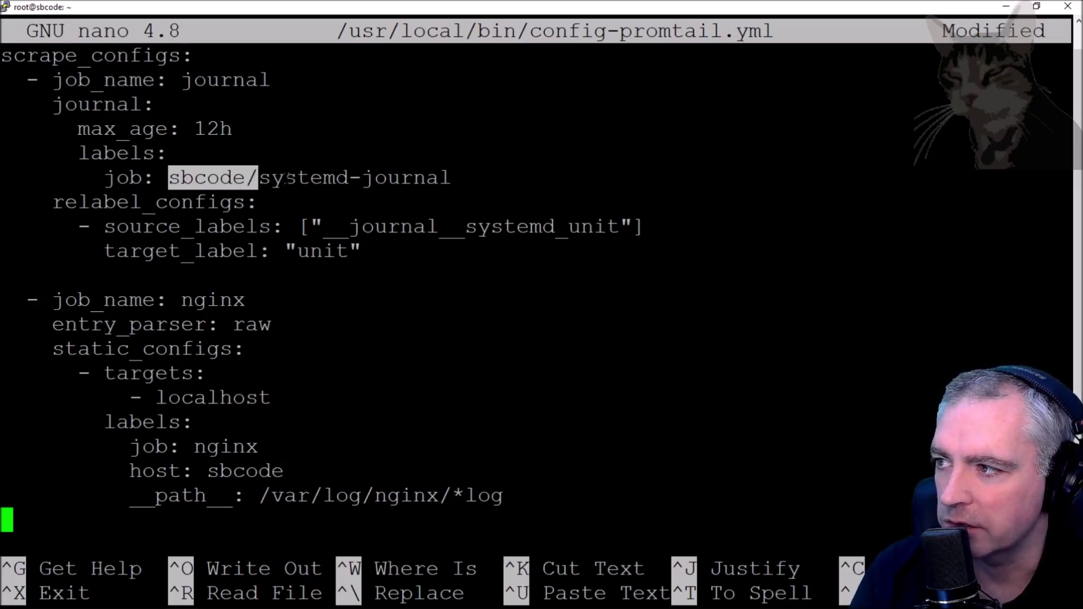
{"action": "left_click", "coordinate": [347, 179]}
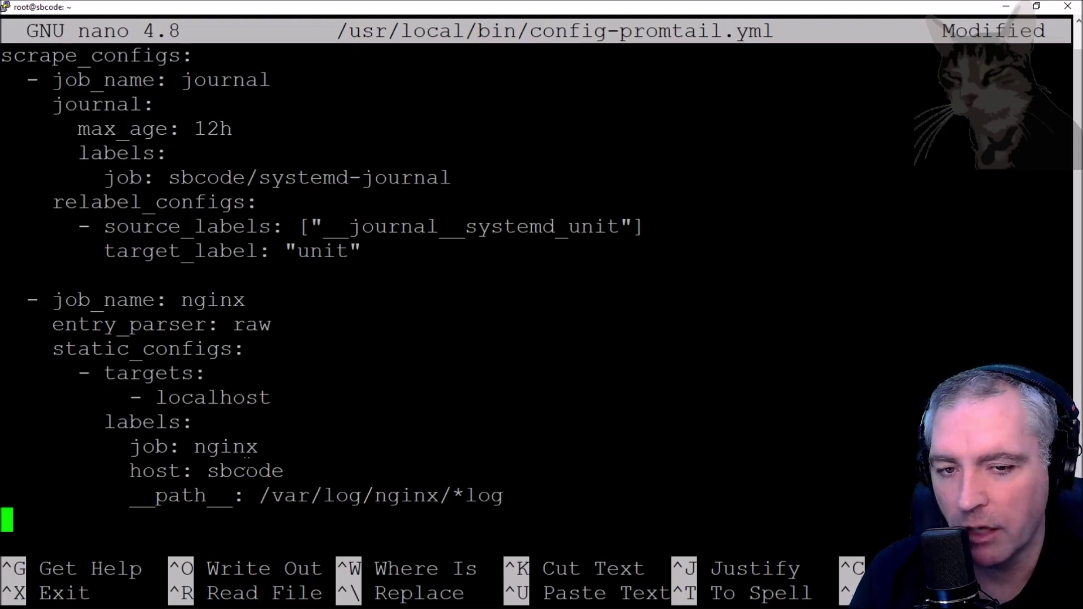
{"action": "left_click_drag", "start_coordinate": [131, 470], "coordinate": [285, 471]}
{"action": "left_click", "coordinate": [169, 178]}
{"action": "left_click_drag", "start_coordinate": [188, 177], "coordinate": [259, 178]}
{"action": "left_click", "coordinate": [212, 179]}
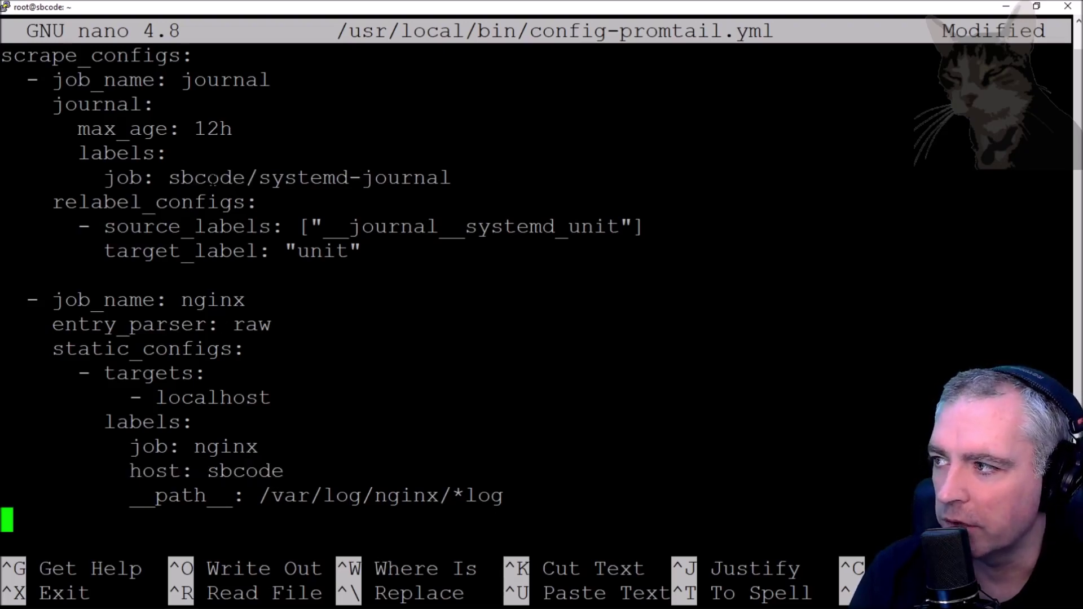
{"action": "double_click", "coordinate": [168, 178]}
{"action": "left_click", "coordinate": [407, 177]}
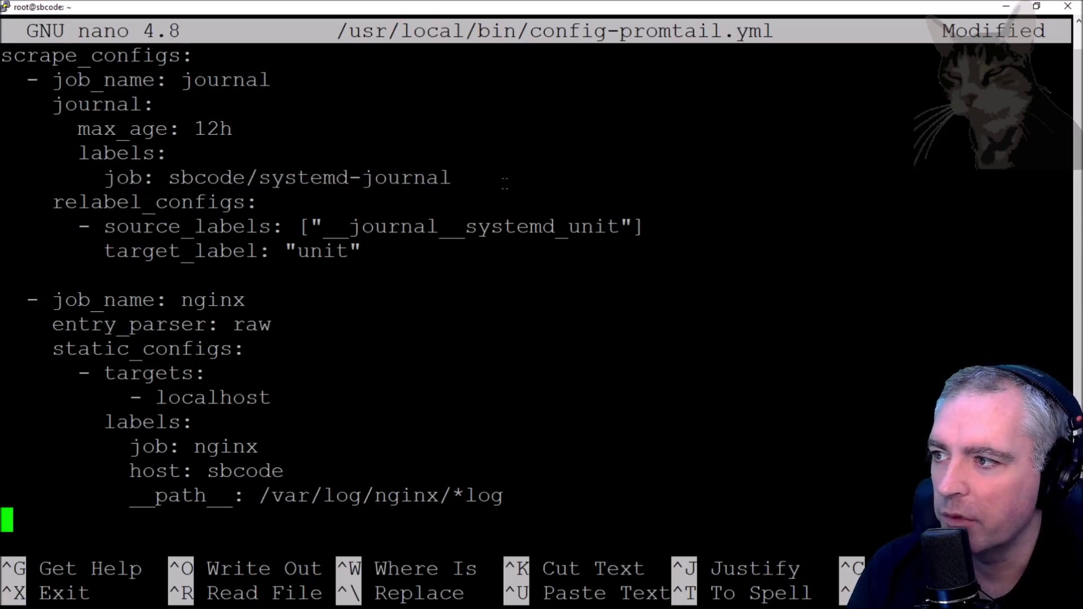
Step: Add the label host: sbcode below the job label in the journal scrape config
{"action": "key", "text": "Up"}
{"action": "key", "text": "Up"}
{"action": "key", "text": "Up"}
{"action": "key", "text": "Up"}
{"action": "key", "text": "Up"}
{"action": "key", "text": "Up"}
{"action": "key", "text": "Up"}
{"action": "key", "text": "Up"}
{"action": "key", "text": "Up"}
{"action": "key", "text": "Up"}
{"action": "key", "text": "Up"}
{"action": "key", "text": "Up"}
{"action": "key", "text": "Up"}
{"action": "key", "text": "Up"}
{"action": "key", "text": "Up"}
{"action": "key", "text": "Up"}
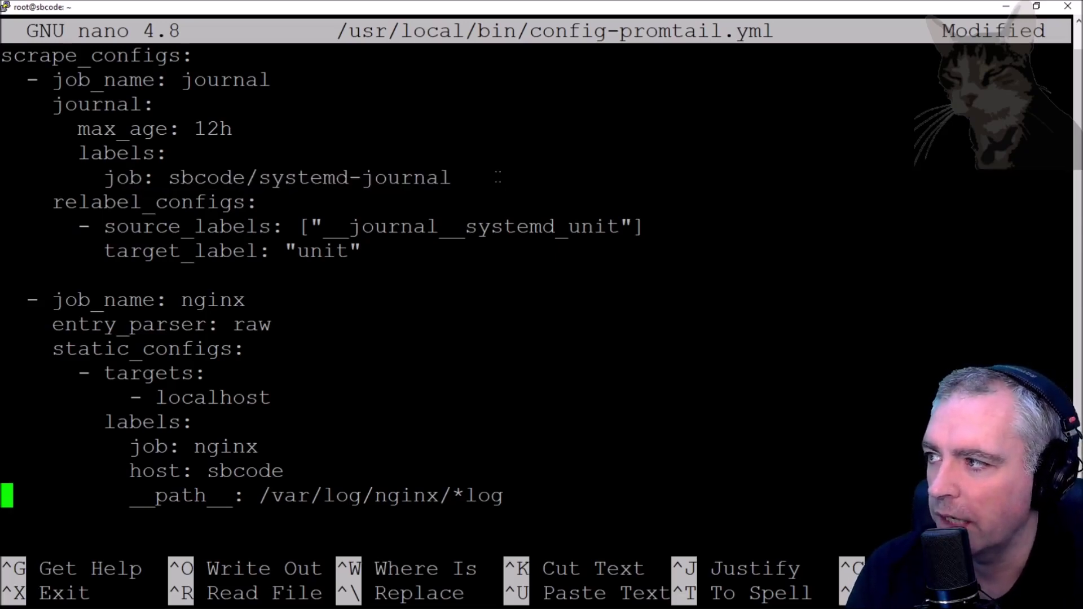
{"action": "key", "text": "Down"}
{"action": "key", "text": "Down"}
{"action": "key", "text": "End"}
{"action": "key", "text": "Return"}
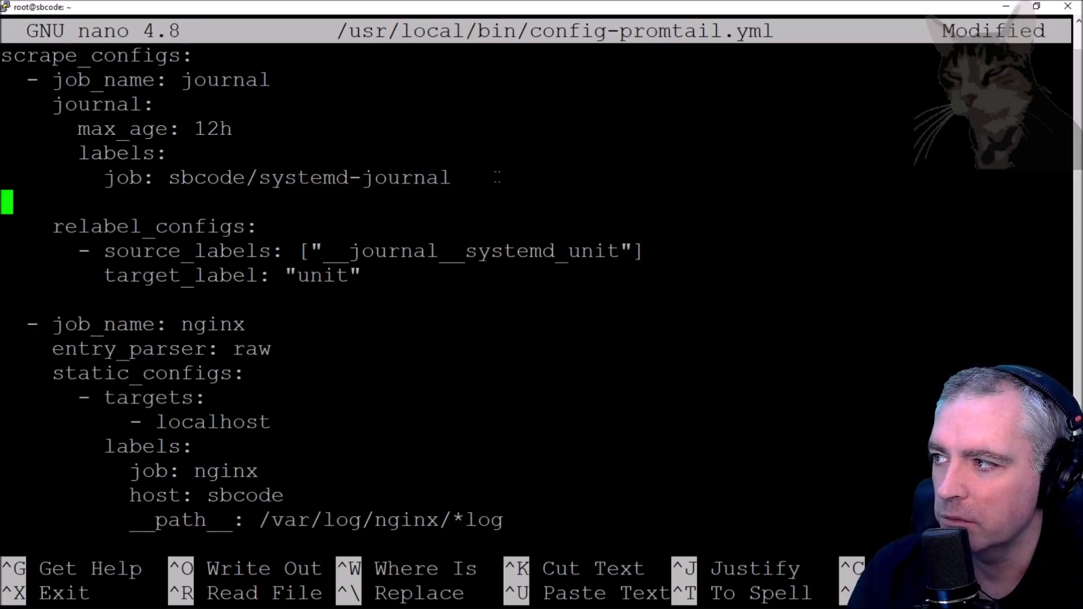
{"action": "type", "text": "ho"}
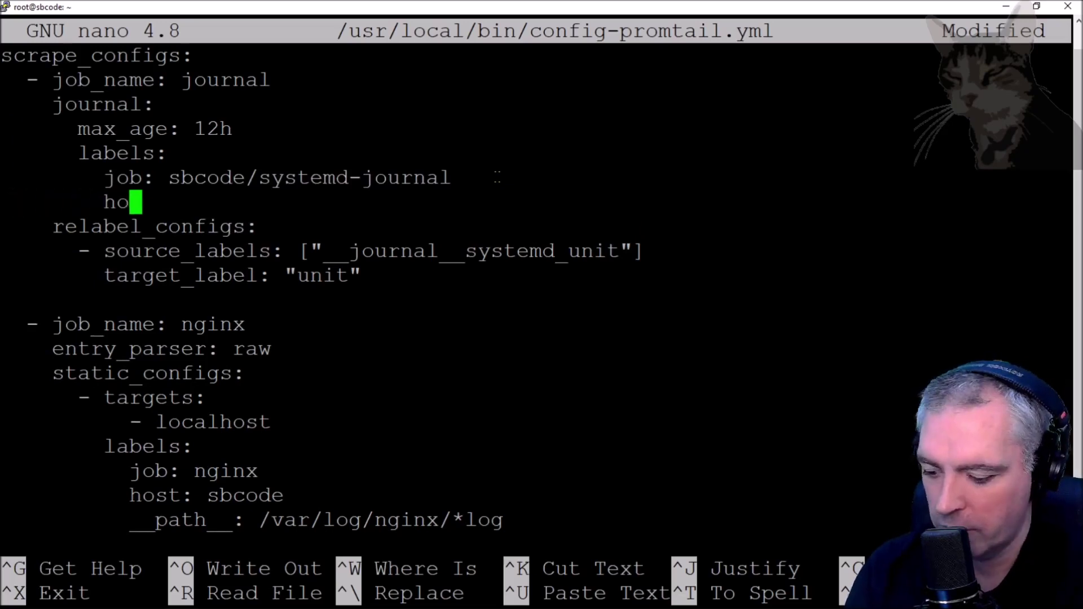
{"action": "type", "text": "st: sbcode"}
Step: Remove the sbcode/ prefix from the journal scrape config's job label
{"action": "key", "text": "Up"}
{"action": "key", "text": "BackSpace"}
{"action": "key", "text": "BackSpace"}
{"action": "key", "text": "BackSpace"}
{"action": "key", "text": "BackSpace"}
{"action": "key", "text": "BackSpace"}
{"action": "key", "text": "BackSpace"}
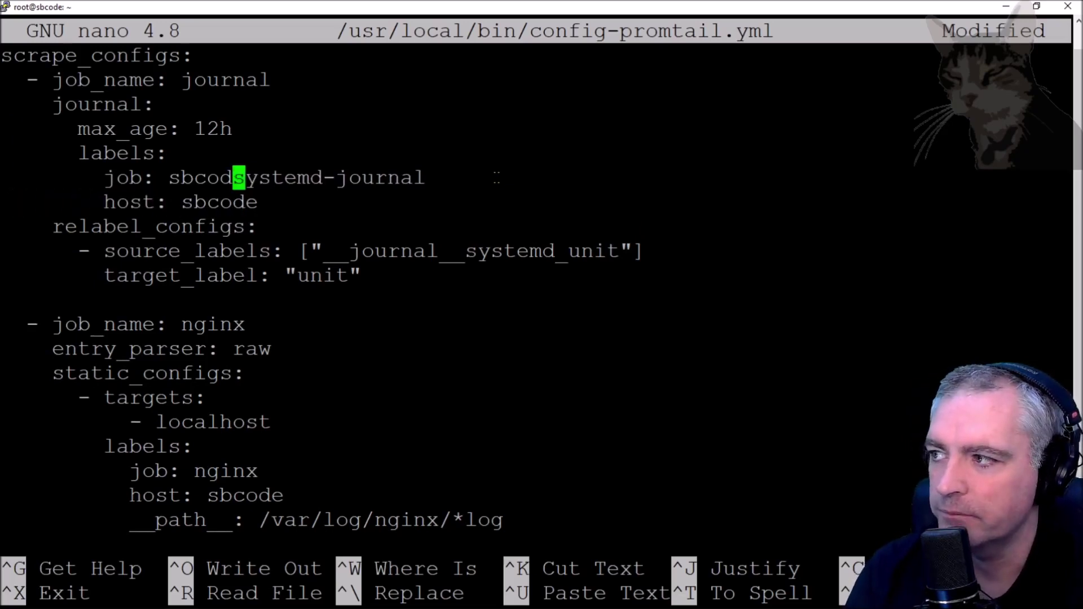
{"action": "key", "text": "BackSpace"}
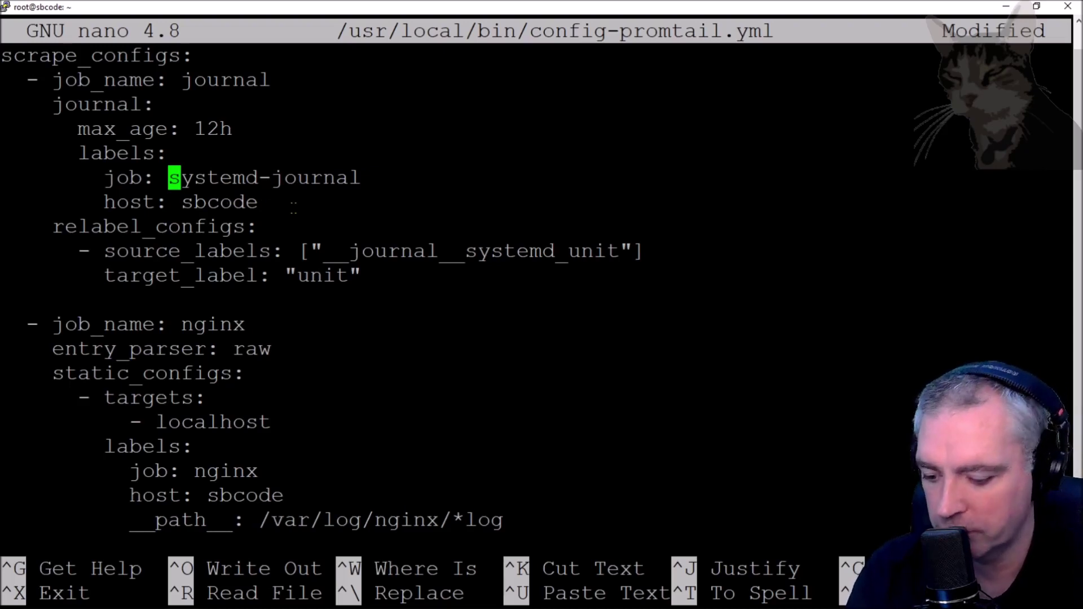
Step: Restore the sbcode/ prefix in the journal job label and delete the host line beneath it
{"action": "type", "text": "sbcode/"}
{"action": "key", "text": "Down"}
{"action": "key", "text": "BackSpace"}
{"action": "key", "text": "BackSpace"}
{"action": "key", "text": "BackSpace"}
{"action": "key", "text": "BackSpace"}
{"action": "key", "text": "BackSpace"}
{"action": "key", "text": "BackSpace"}
{"action": "key", "text": "BackSpace"}
{"action": "key", "text": "BackSpace"}
{"action": "key", "text": "BackSpace"}
{"action": "key", "text": "BackSpace"}
{"action": "key", "text": "BackSpace"}
{"action": "key", "text": "BackSpace"}
{"action": "key", "text": "BackSpace"}
{"action": "key", "text": "BackSpace"}
{"action": "key", "text": "BackSpace"}
{"action": "key", "text": "BackSpace"}
{"action": "key", "text": "BackSpace"}
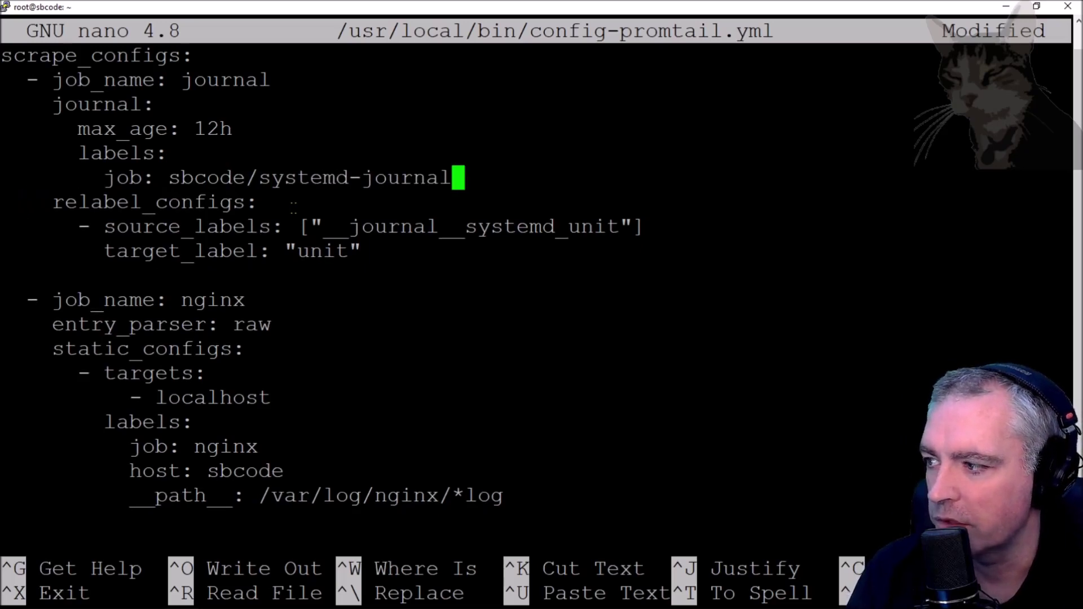
Step: Examine the separate job and host labels in the nginx scrape config
{"action": "left_click_drag", "start_coordinate": [130, 472], "coordinate": [283, 473]}
{"action": "left_click", "coordinate": [168, 319]}
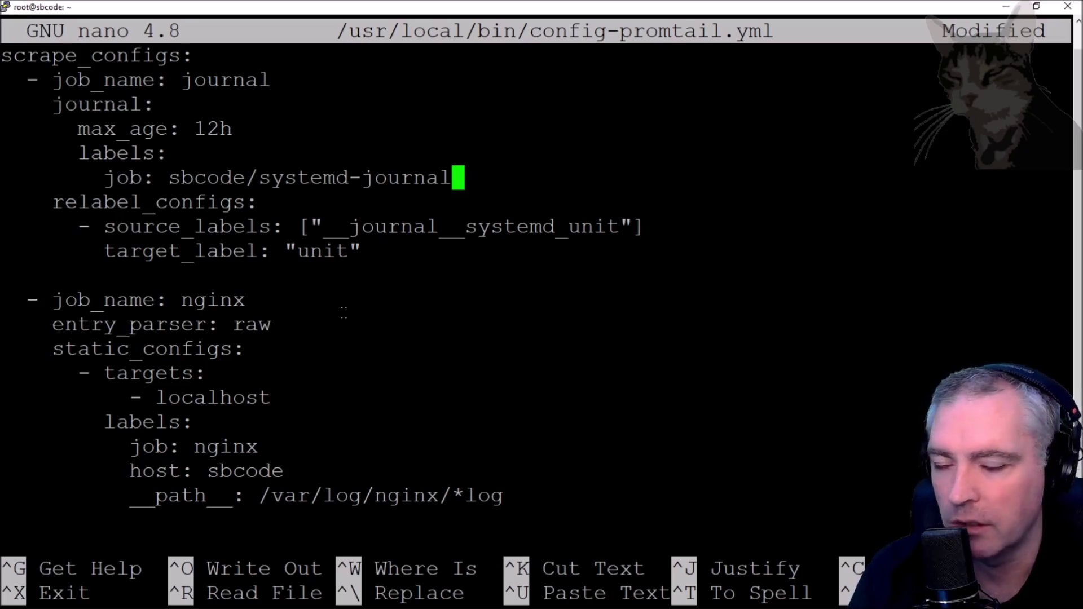
{"action": "triple_click", "coordinate": [226, 447]}
{"action": "left_click", "coordinate": [218, 449]}
{"action": "left_click_drag", "start_coordinate": [194, 446], "coordinate": [260, 447]}
{"action": "left_click", "coordinate": [260, 447]}
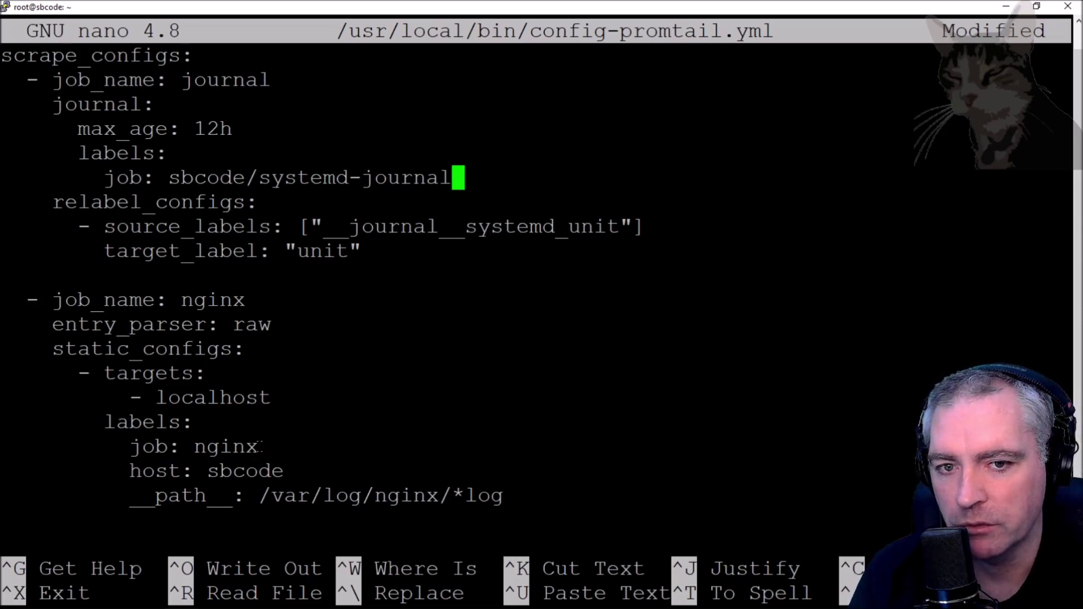
{"action": "left_click_drag", "start_coordinate": [207, 471], "coordinate": [280, 473]}
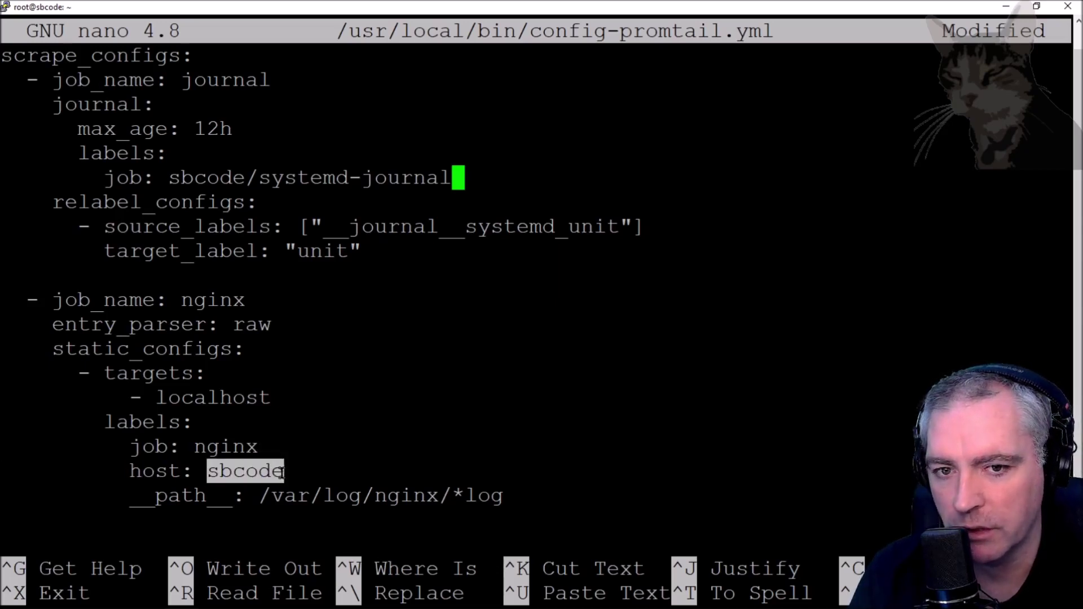
{"action": "left_click", "coordinate": [281, 473]}
Step: Save config-promtail.yml under the same name, exit nano and clear the terminal
{"action": "key", "text": "Down"}
{"action": "key", "text": "Down"}
{"action": "key", "text": "Down"}
{"action": "key", "text": "Down"}
{"action": "key", "text": "Down"}
{"action": "key", "text": "Down"}
{"action": "key", "text": "Down"}
{"action": "key", "text": "Down"}
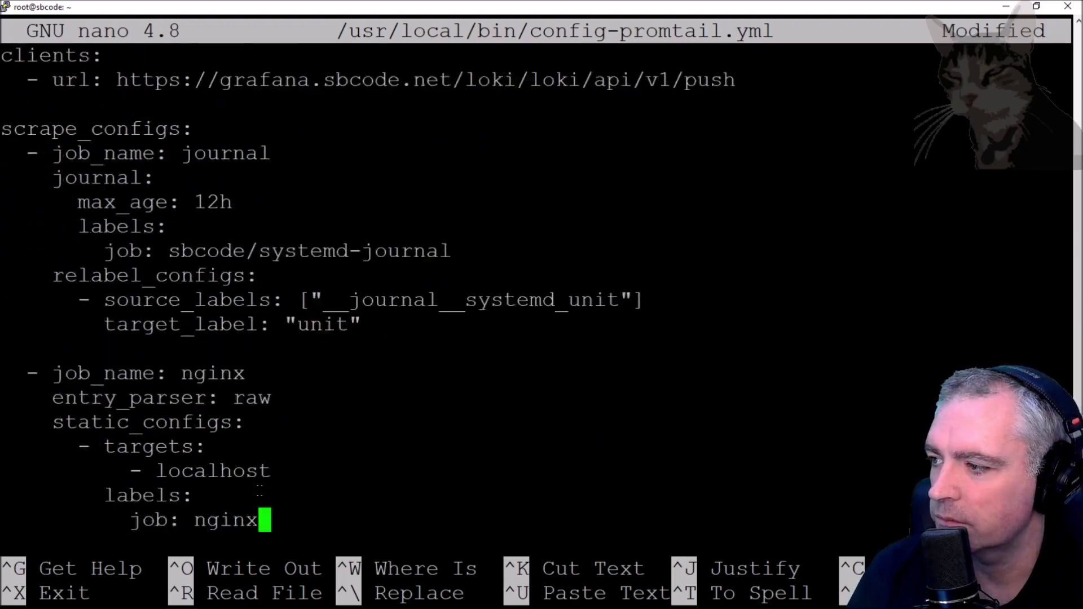
{"action": "key", "text": "ctrl+x"}
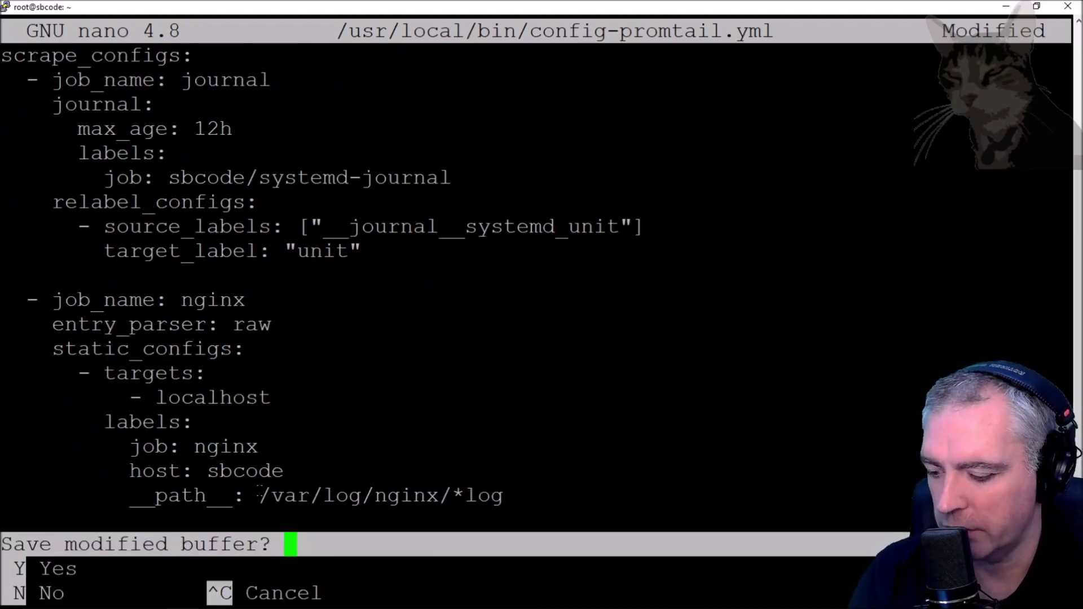
{"action": "key", "text": "y"}
{"action": "key", "text": "Return"}
{"action": "key", "text": "ctrl+l"}
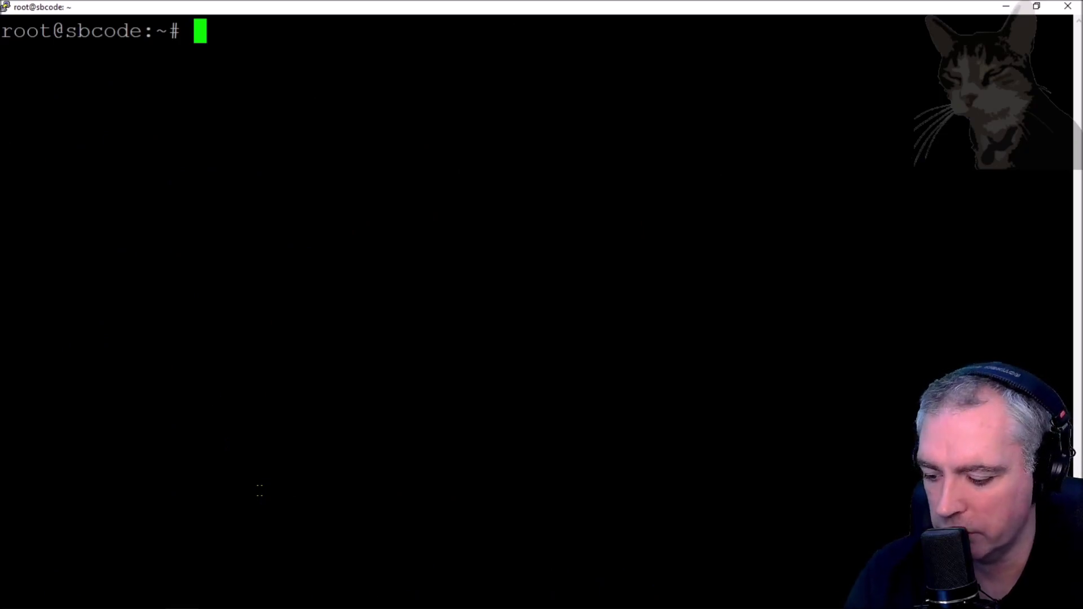
Step: Restart the service with sudo service promtail restart and check it with sudo service promtail status
{"action": "type", "text": "sudo service promtail restart"}
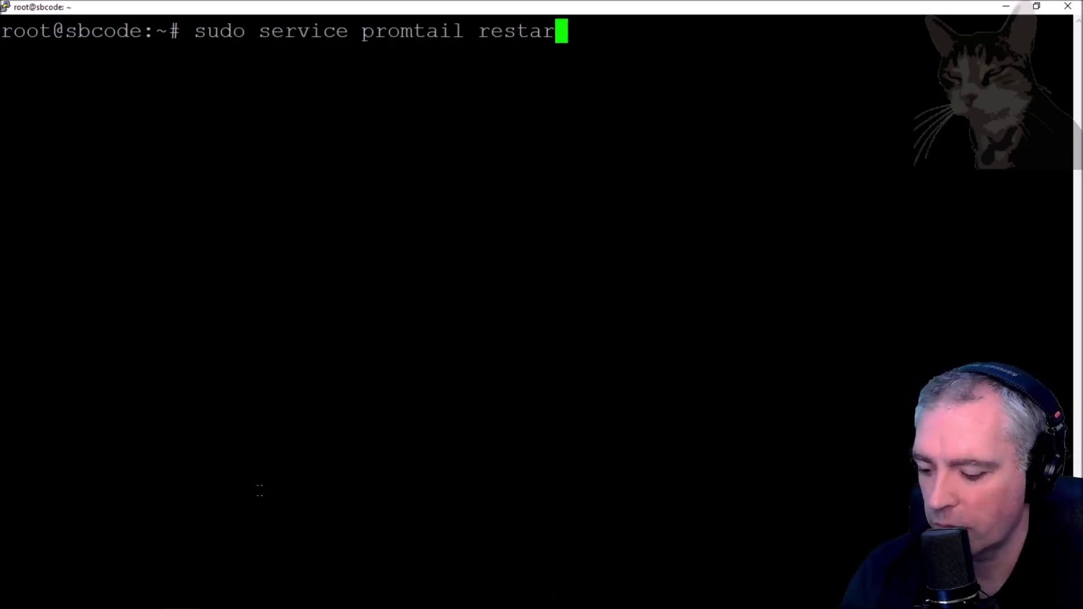
{"action": "key", "text": "Return"}
{"action": "key", "text": "Up"}
{"action": "key", "text": "BackSpace"}
{"action": "key", "text": "BackSpace"}
{"action": "key", "text": "BackSpace"}
{"action": "key", "text": "BackSpace"}
{"action": "key", "text": "BackSpace"}
{"action": "key", "text": "BackSpace"}
{"action": "key", "text": "BackSpace"}
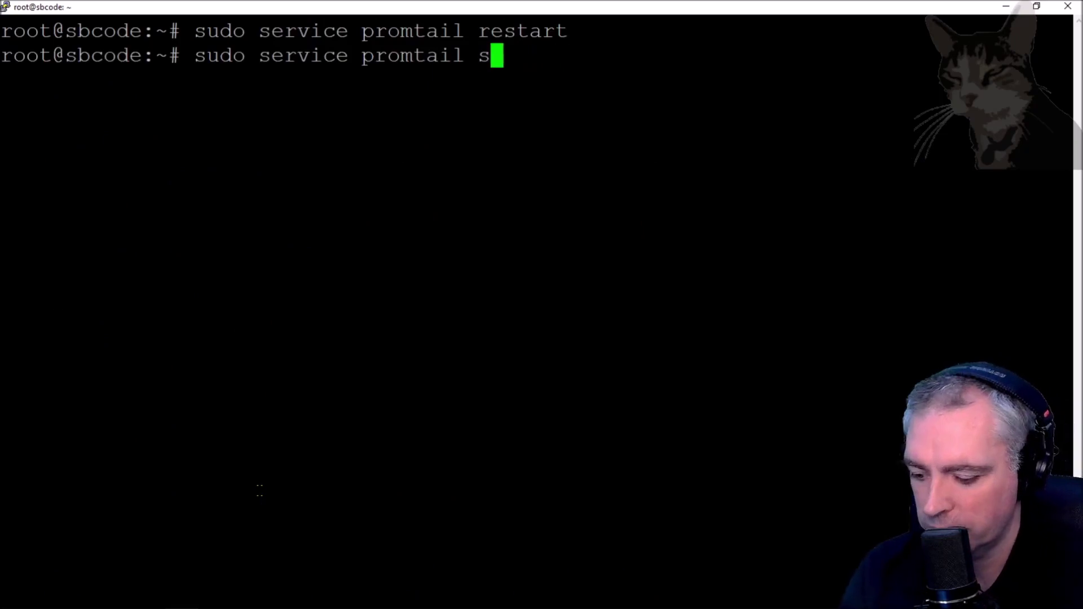
{"action": "type", "text": "status"}
{"action": "key", "text": "Return"}
{"action": "key", "text": "ctrl+c"}
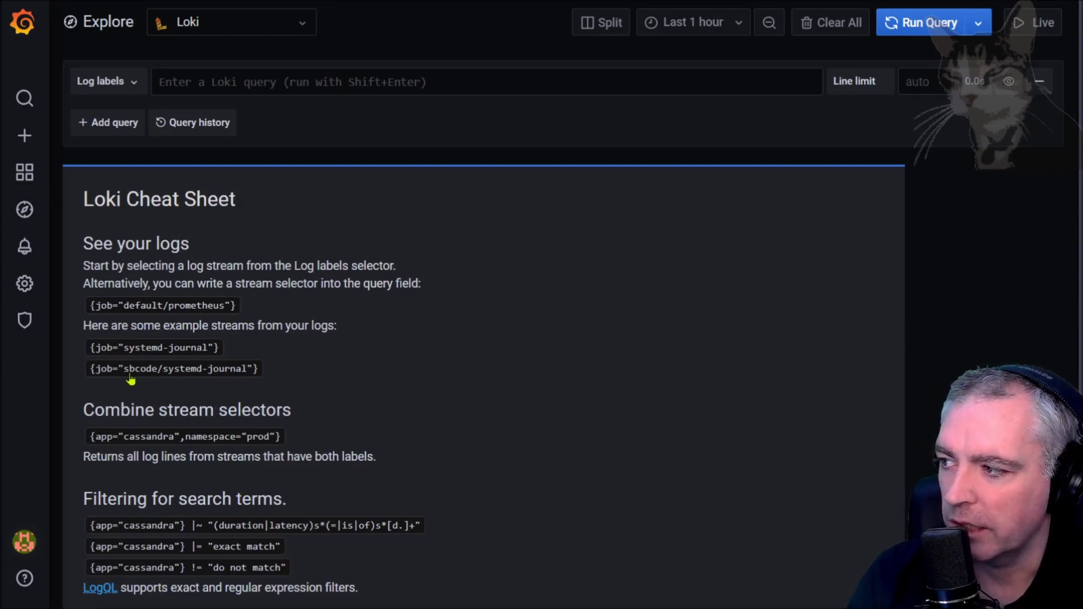
Step: In Grafana Explore, run the Loki query {job="sbcode/systemd-journal",unit="promtail.service"}
{"action": "left_click", "coordinate": [178, 373]}
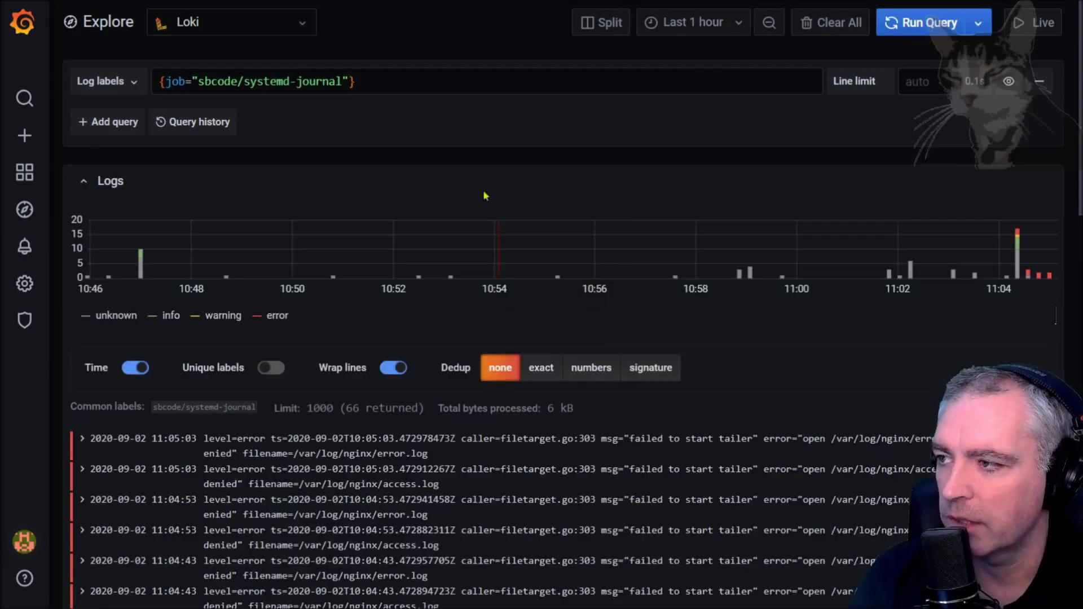
{"action": "type", "text": ","}
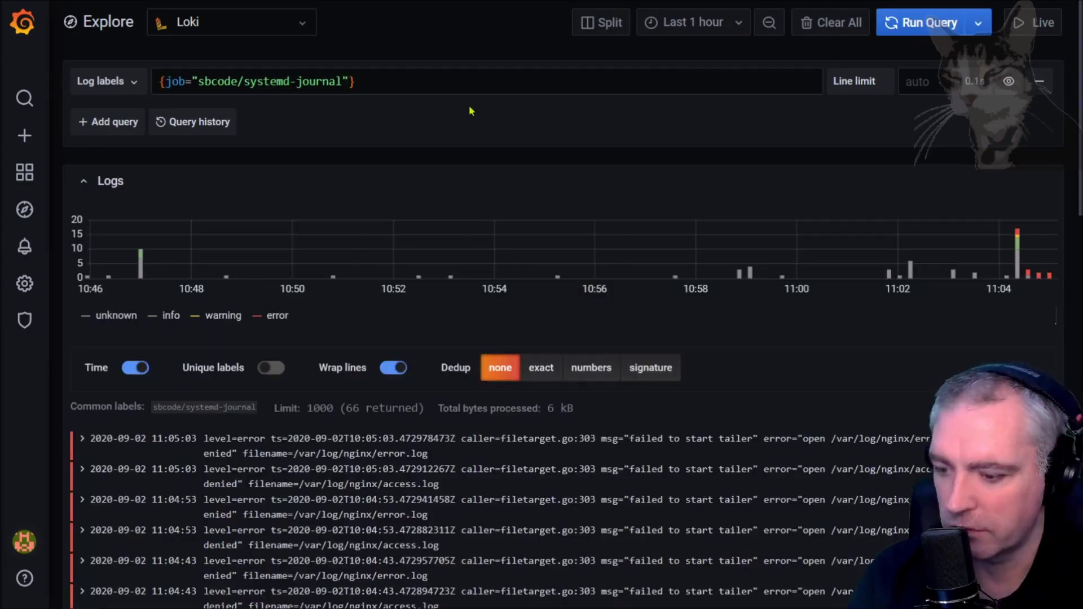
{"action": "type", "text": "unit="}
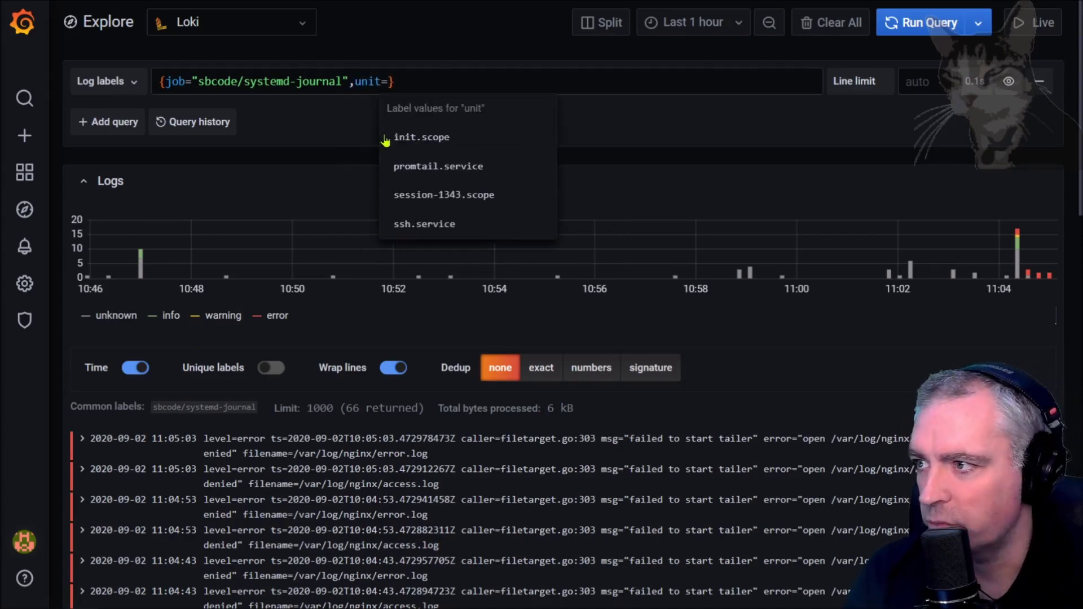
{"action": "left_click", "coordinate": [443, 167]}
{"action": "left_click", "coordinate": [925, 23]}
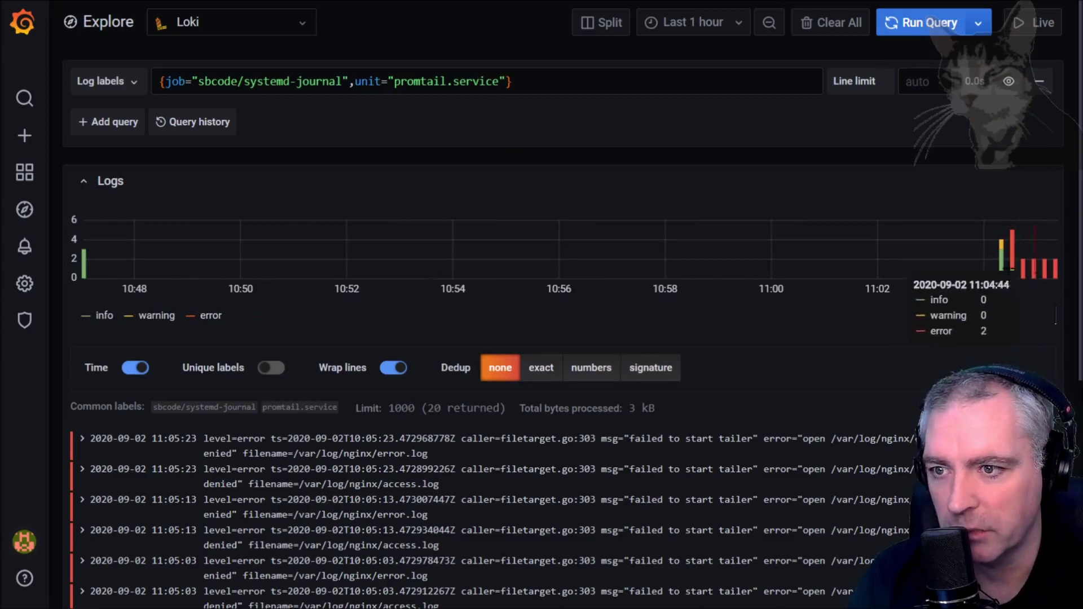
{"action": "left_click_drag", "start_coordinate": [990, 265], "coordinate": [1055, 268]}
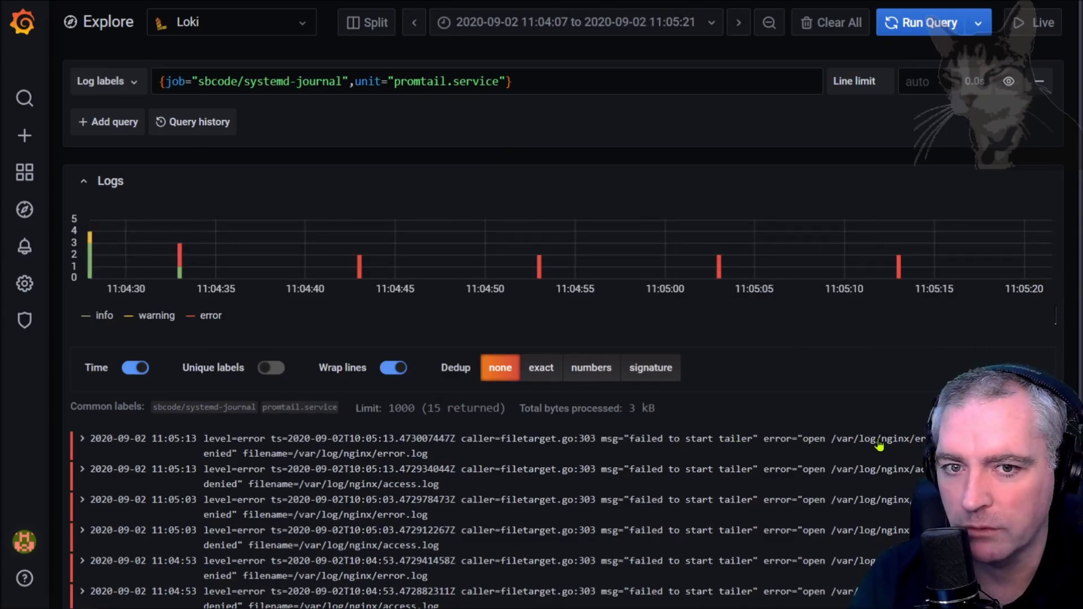
{"action": "scroll", "coordinate": [879, 446], "scroll_direction": "down", "scroll_amount": 5}
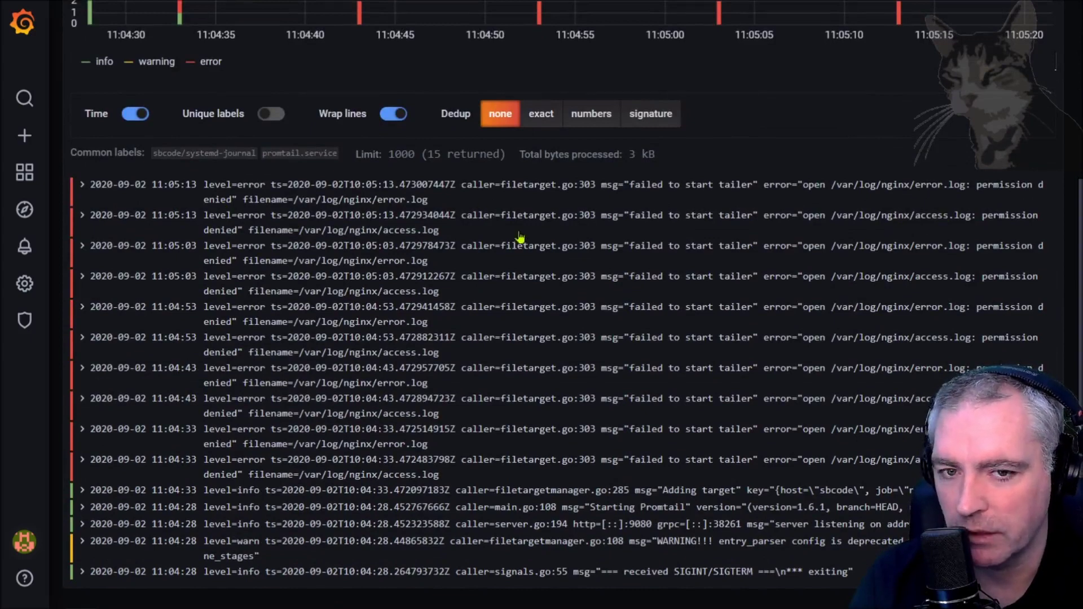
{"action": "scroll", "coordinate": [516, 234], "scroll_direction": "up", "scroll_amount": 5}
Step: Switch to the terminal, list /var/log/nginx/ with ls -lh and examine the log files' owner, group and permissions
{"action": "key", "text": "alt+Tab"}
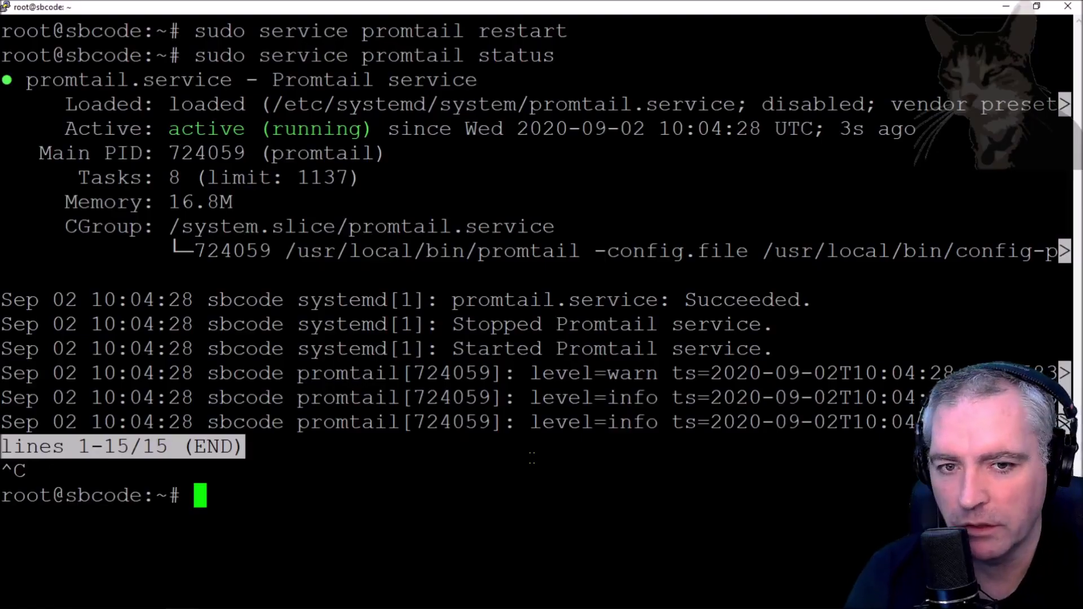
{"action": "type", "text": "ls -"}
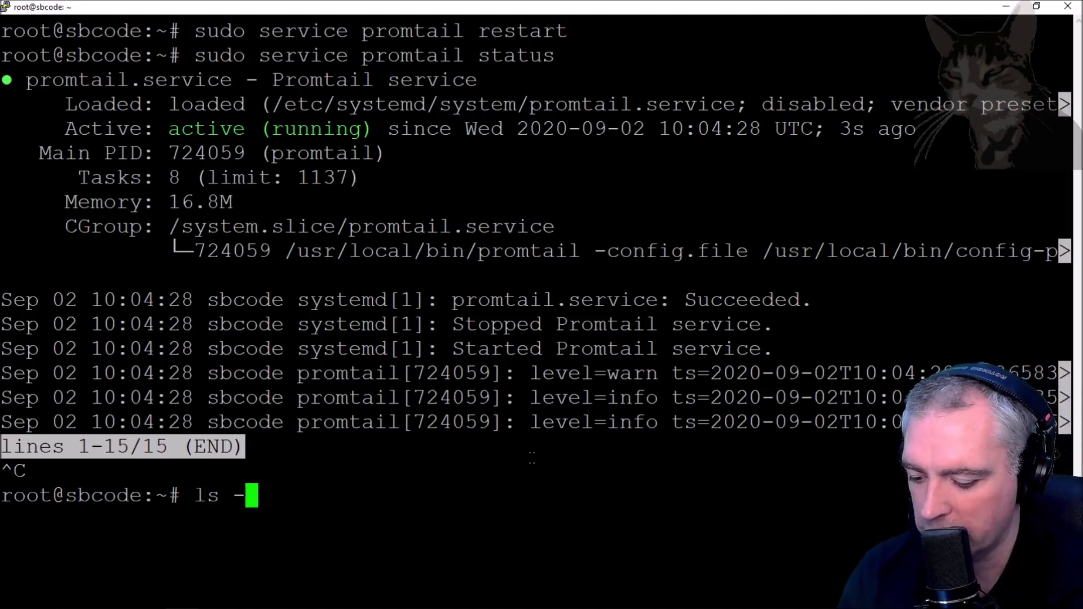
{"action": "type", "text": "lh /var"}
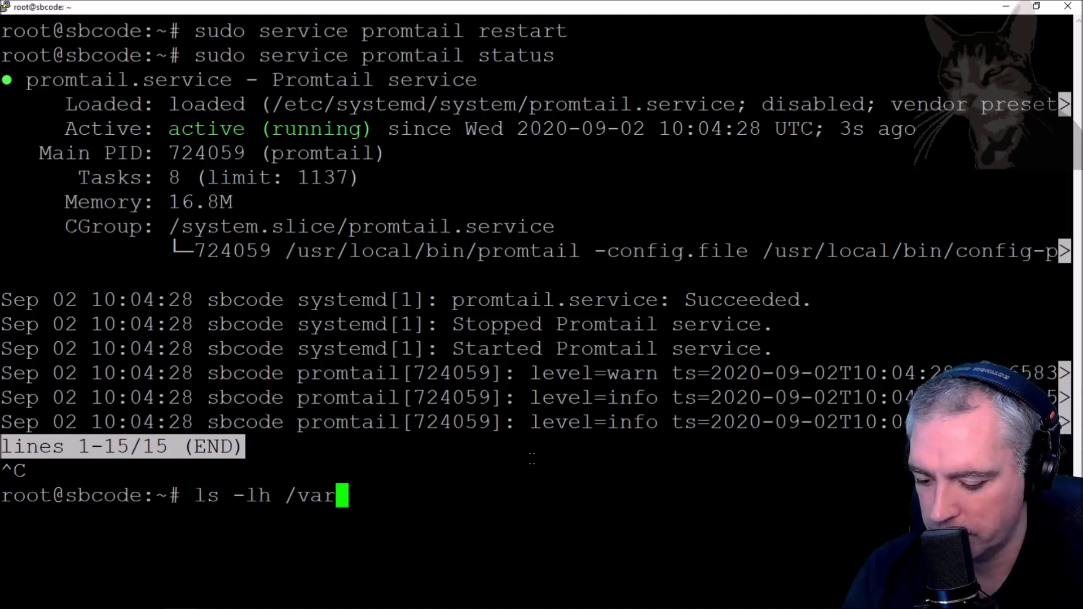
{"action": "type", "text": "/log/ng"}
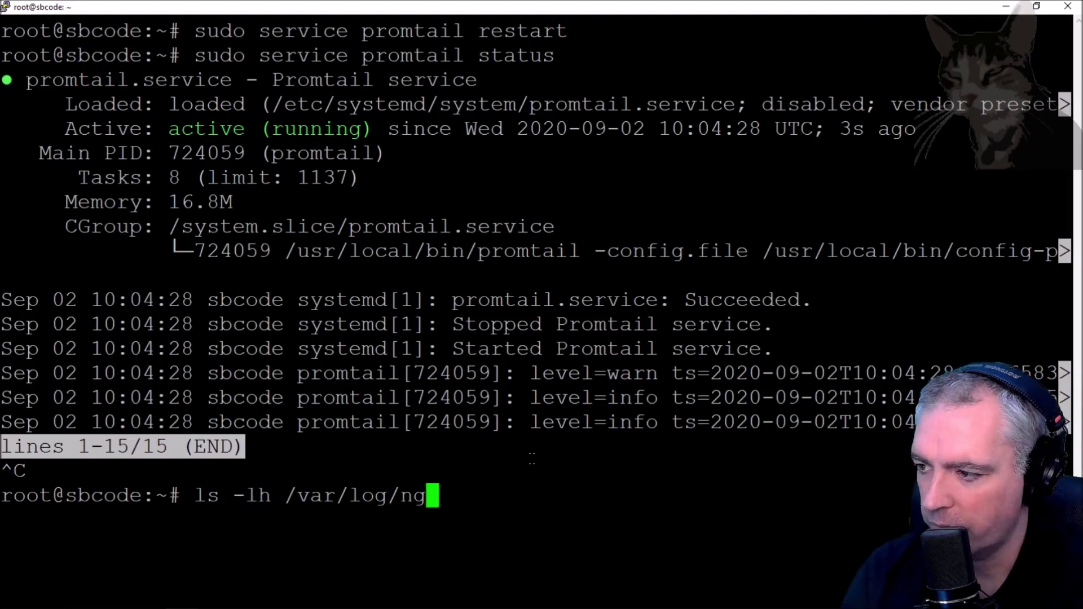
{"action": "key", "text": "Tab"}
{"action": "key", "text": "Return"}
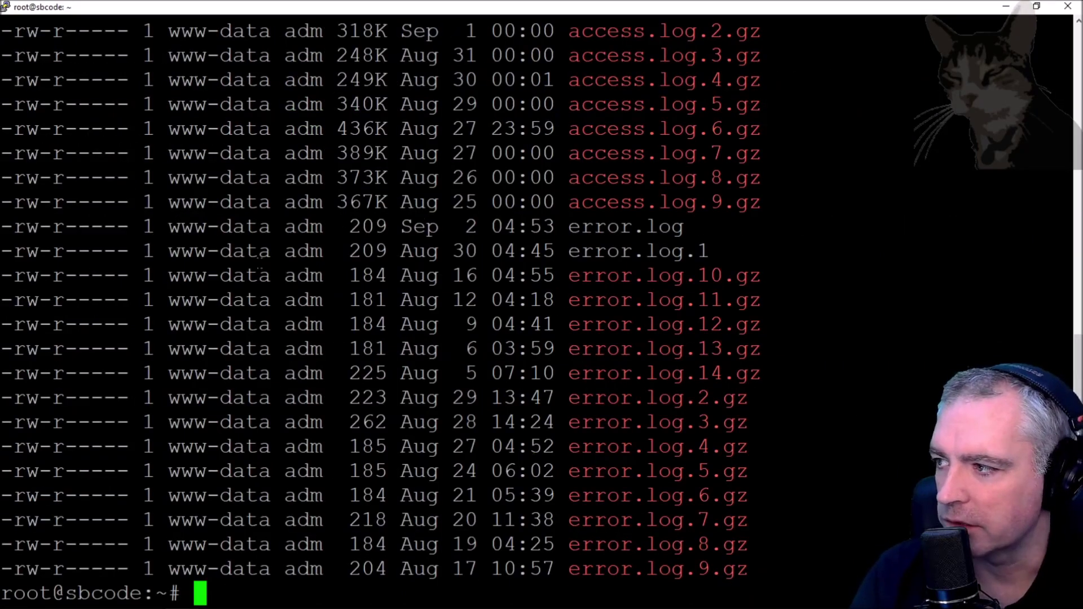
{"action": "left_click_drag", "start_coordinate": [166, 275], "coordinate": [319, 275]}
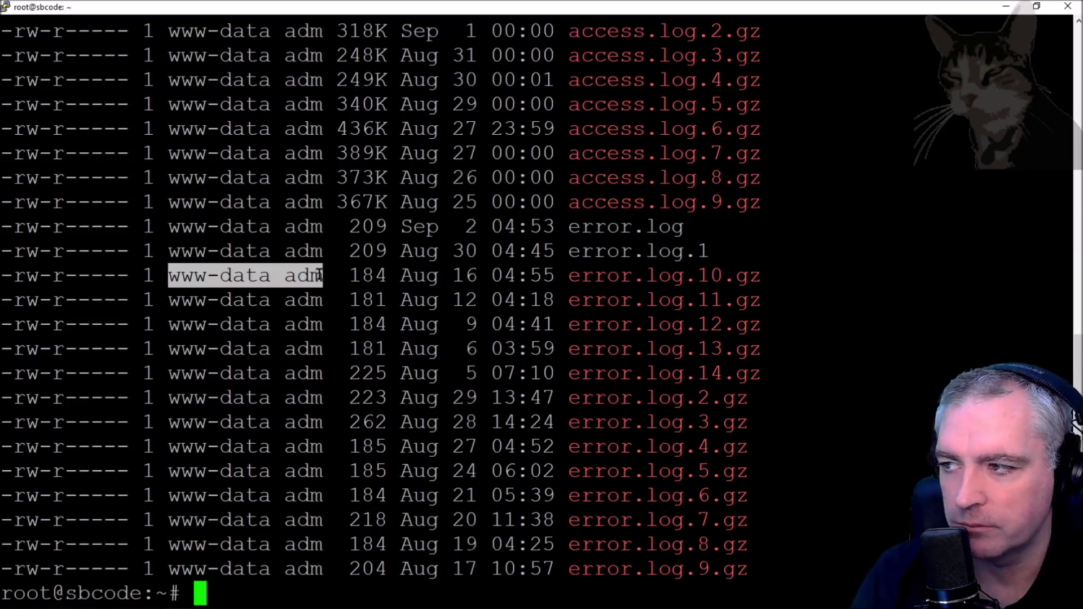
{"action": "left_click", "coordinate": [320, 275]}
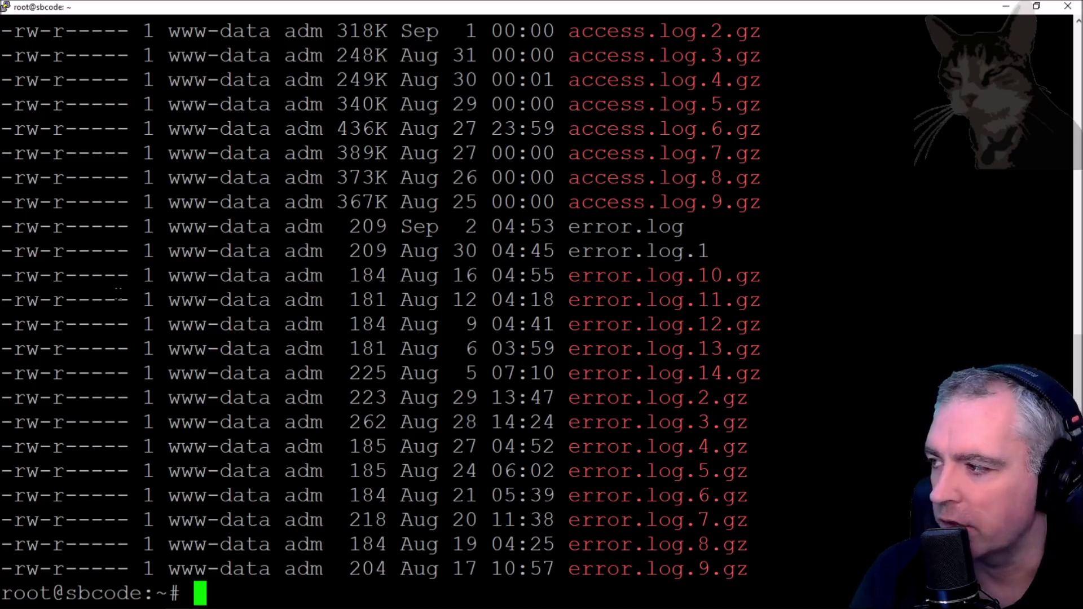
{"action": "double_click", "coordinate": [301, 277]}
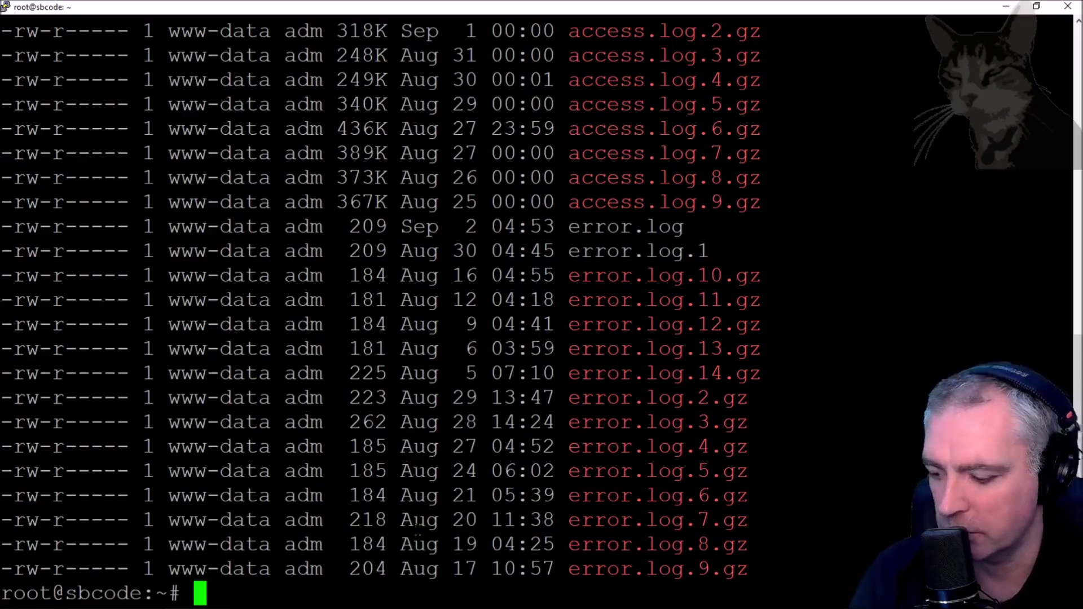
Step: Copy and run sudo usermod -a -G adm promtail from the tutorial page, then verify membership with groups promtail
{"action": "key", "text": "alt+Tab"}
{"action": "left_click_drag", "start_coordinate": [288, 356], "coordinate": [483, 361]}
{"action": "key", "text": "ctrl+c"}
{"action": "key", "text": "alt+Tab"}
{"action": "key", "text": "shift+Insert"}
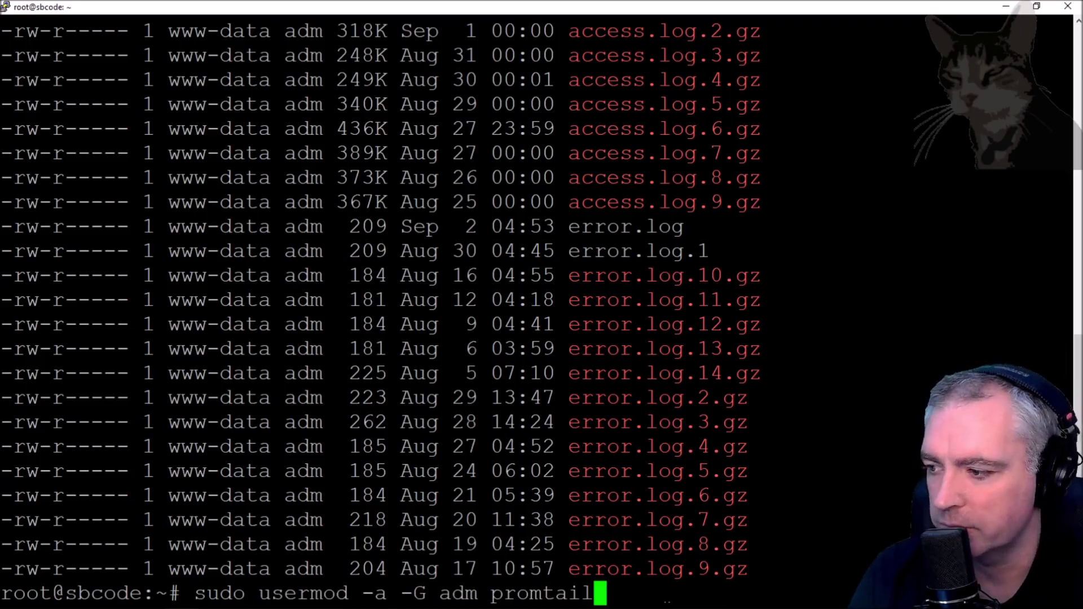
{"action": "key", "text": "Return"}
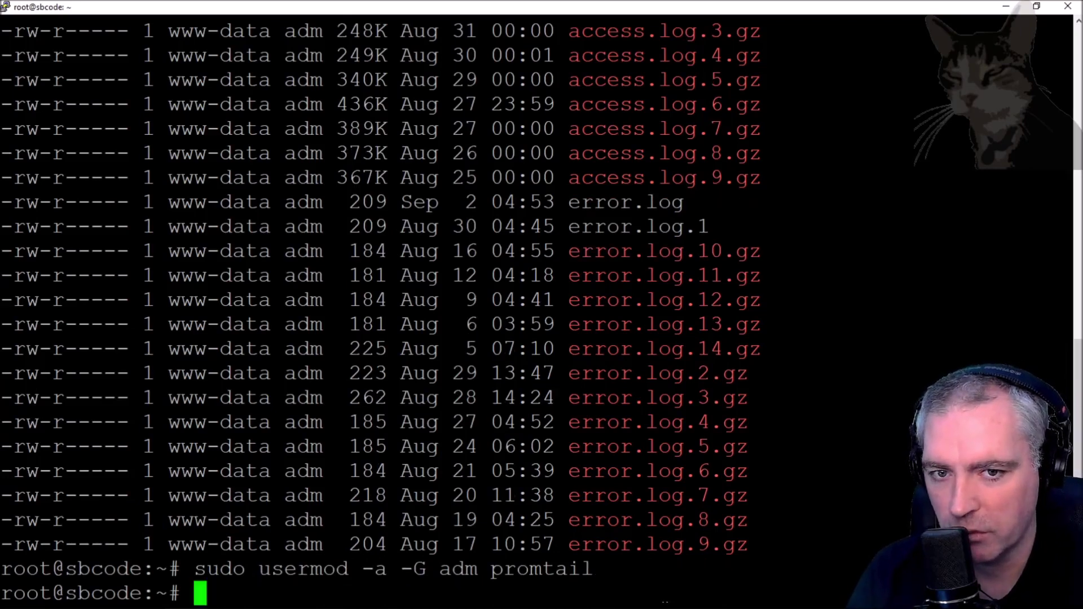
{"action": "type", "text": "groups promtail"}
{"action": "key", "text": "Return"}
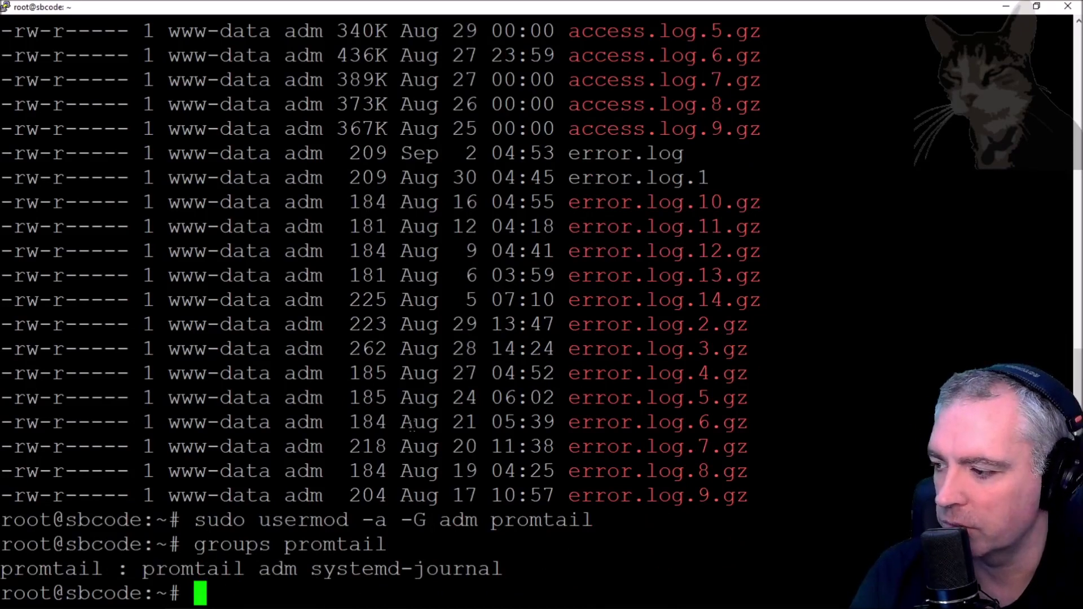
Step: Restart the promtail service to apply its adm group membership
{"action": "key", "text": "Up"}
{"action": "key", "text": "Up"}
{"action": "key", "text": "Up"}
{"action": "key", "text": "Up"}
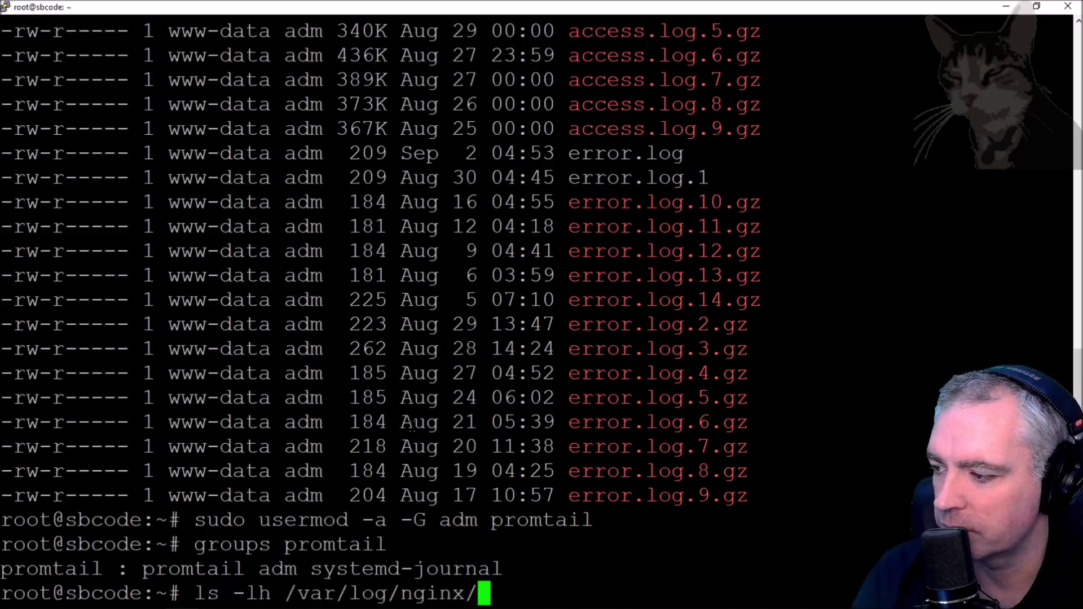
{"action": "key", "text": "Return"}
Step: Check the promtail service's state with sudo service promtail status
{"action": "key", "text": "Up"}
{"action": "key", "text": "Up"}
{"action": "key", "text": "Up"}
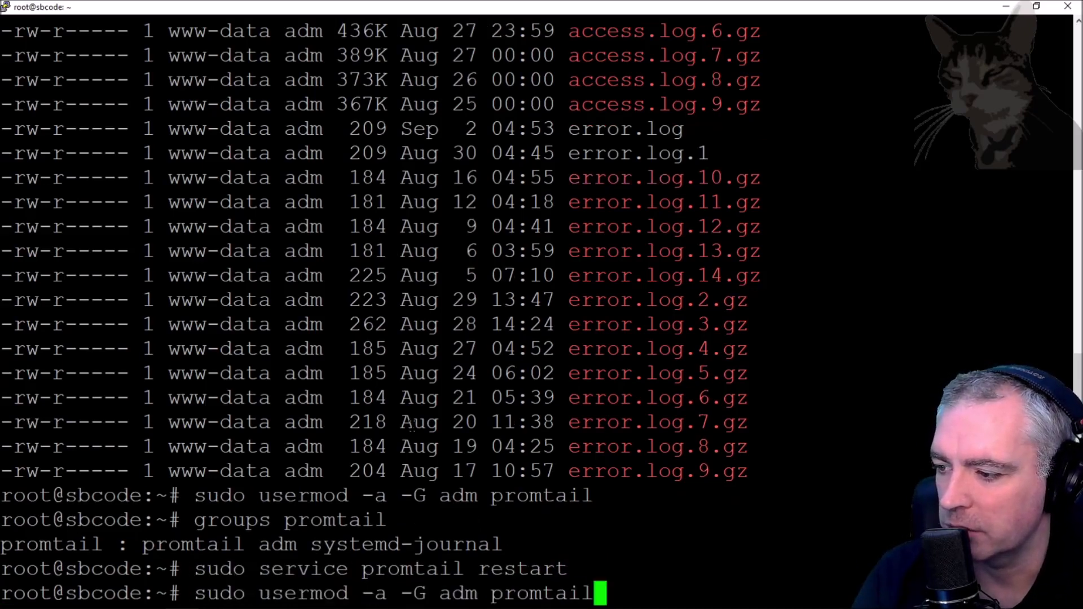
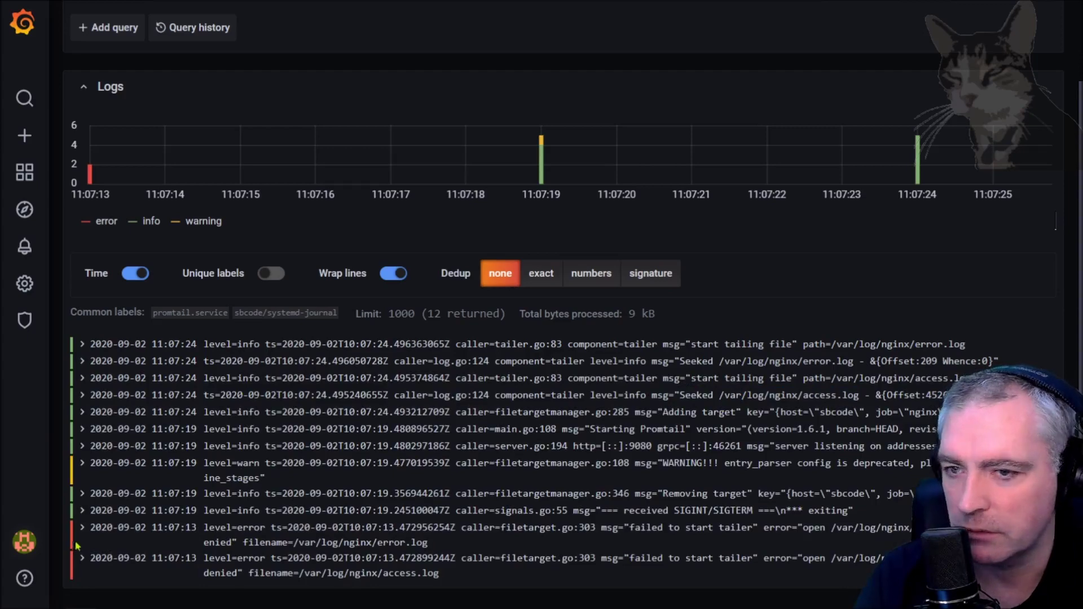
Step: Switch to Grafana Explore, list the job label's values and compare the nginx entry with the job label in the tutorial's scrape config
{"action": "scroll", "coordinate": [603, 430], "scroll_direction": "up", "scroll_amount": 3}
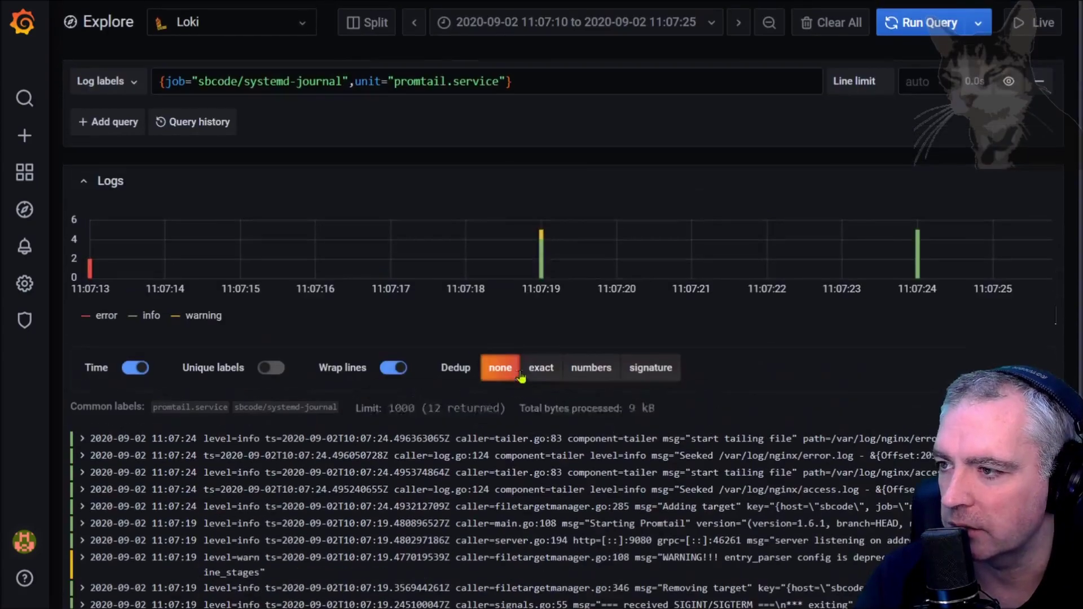
{"action": "left_click", "coordinate": [132, 90]}
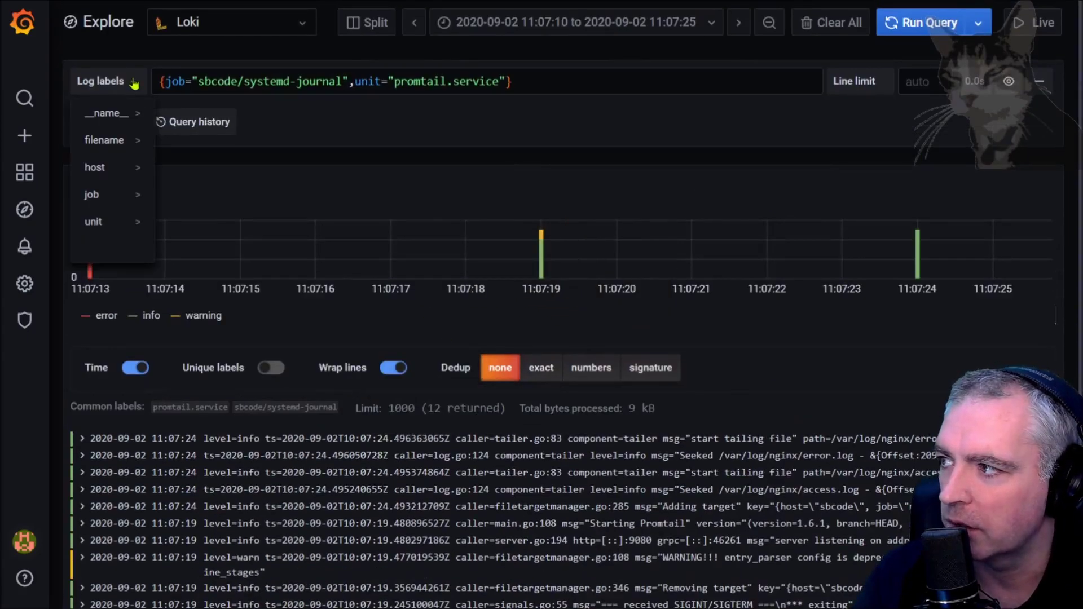
{"action": "left_click", "coordinate": [135, 194]}
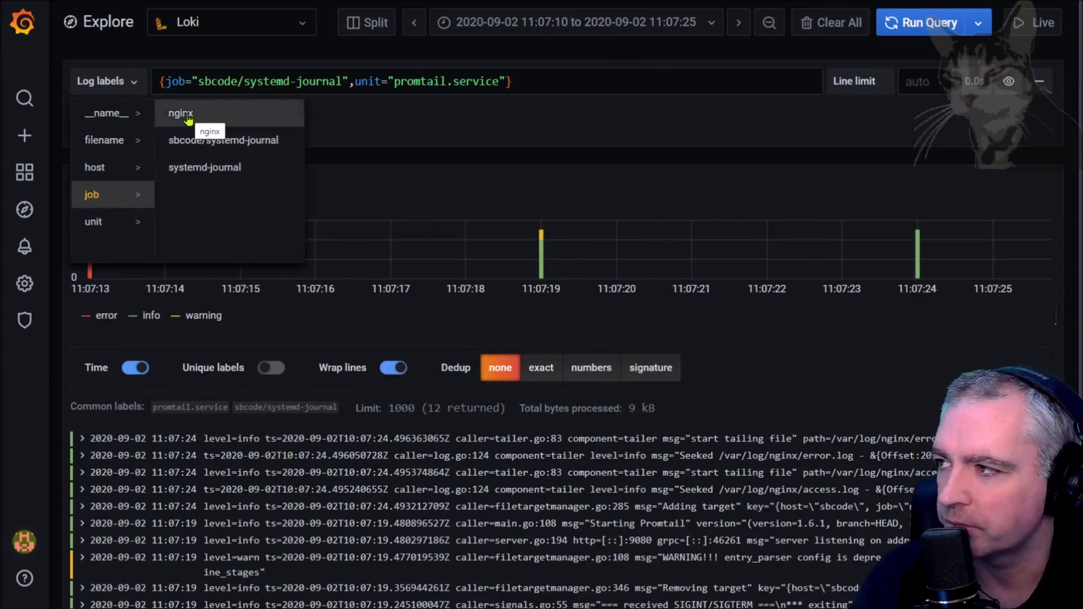
{"action": "key", "text": "alt+Tab"}
{"action": "left_click_drag", "start_coordinate": [348, 395], "coordinate": [413, 395]}
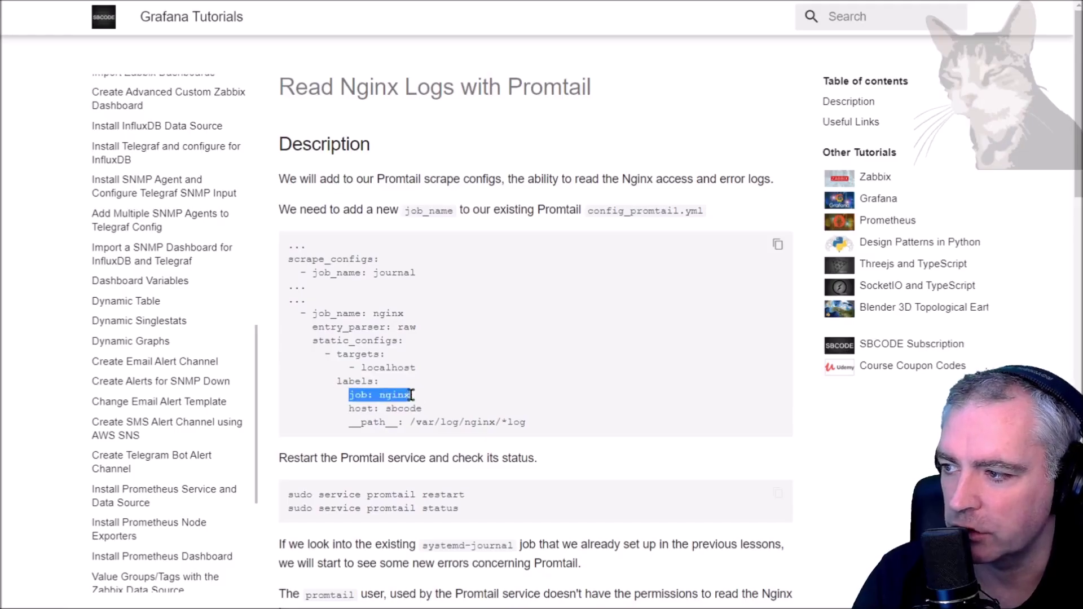
{"action": "double_click", "coordinate": [395, 395]}
{"action": "key", "text": "alt+Tab"}
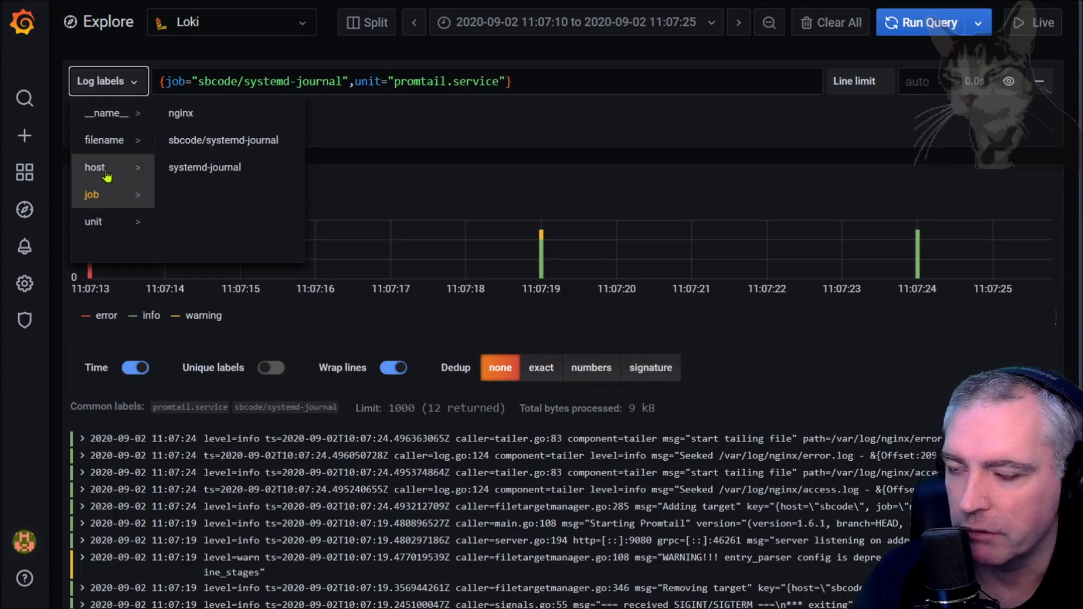
Step: List the host label's values in Grafana and compare them with the host: sbcode line in the tutorial's scrape config
{"action": "mouse_move", "coordinate": [107, 174]}
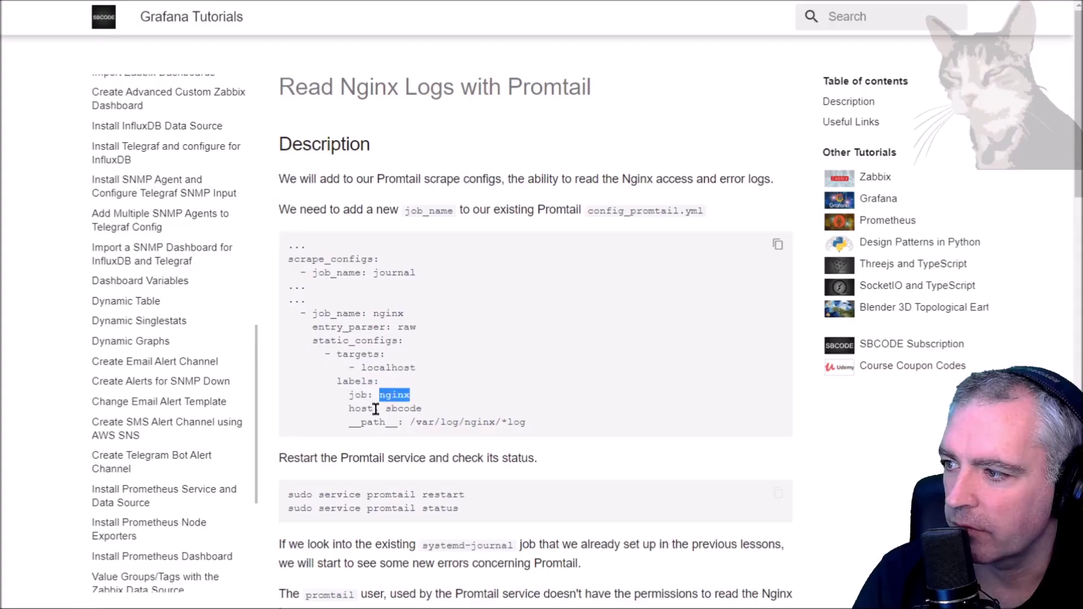
{"action": "left_click", "coordinate": [377, 419]}
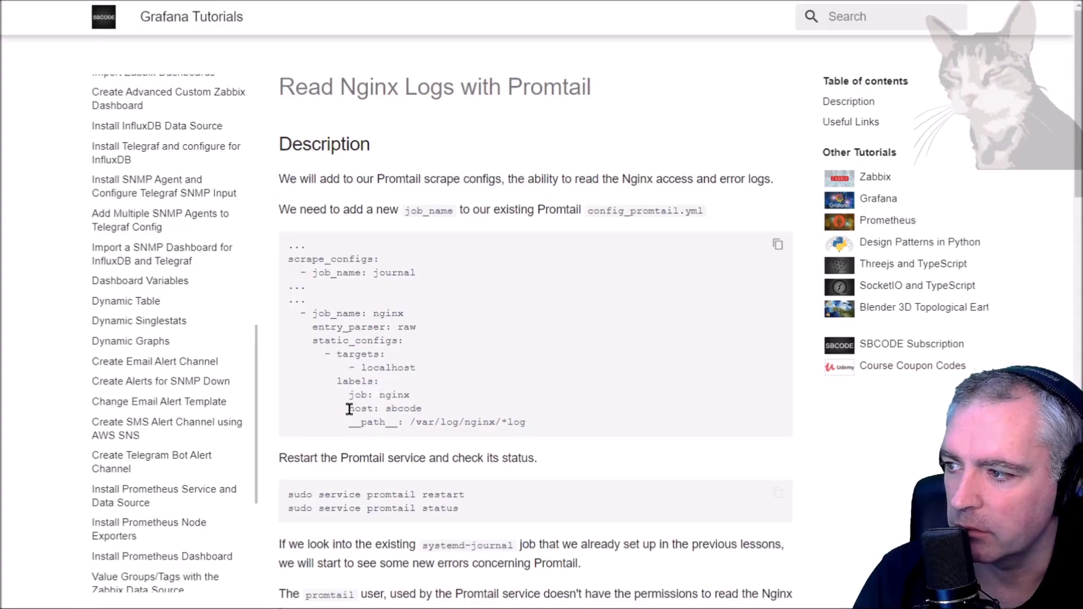
{"action": "left_click_drag", "start_coordinate": [348, 408], "coordinate": [429, 414]}
{"action": "left_click", "coordinate": [429, 415]}
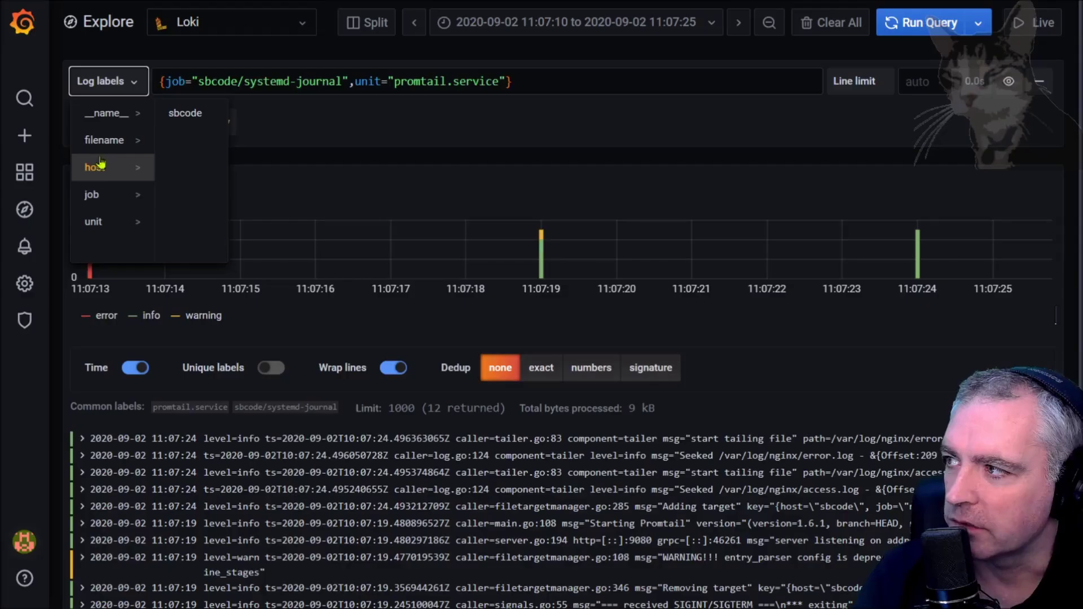
Step: Run the Loki query {job="nginx",host="sbcode"} and set the time range to Last 5 minutes
{"action": "mouse_move", "coordinate": [99, 195]}
{"action": "left_click", "coordinate": [181, 113]}
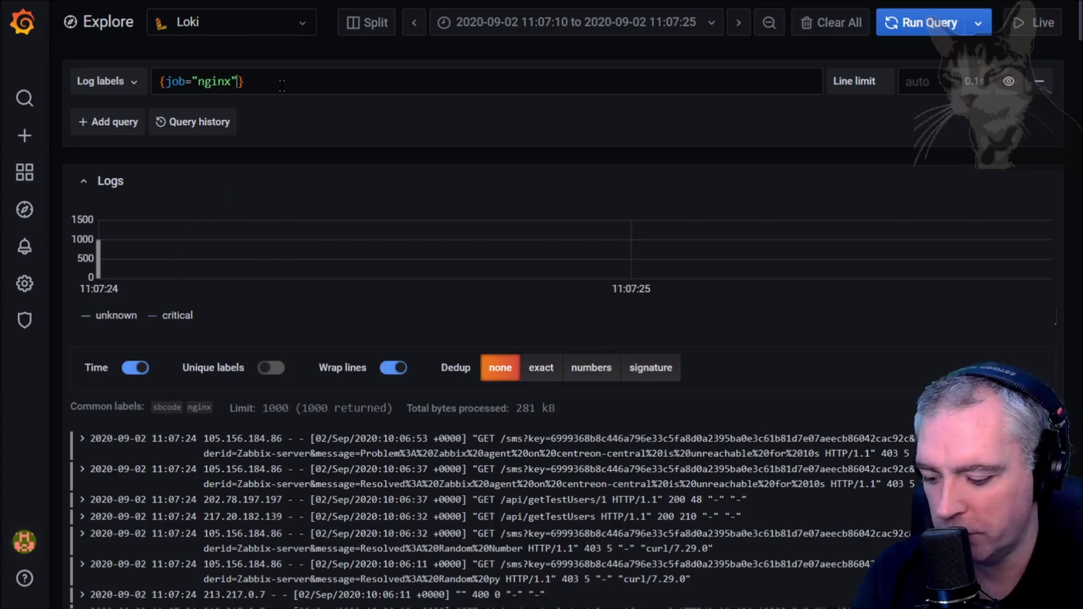
{"action": "type", "text": ",host="}
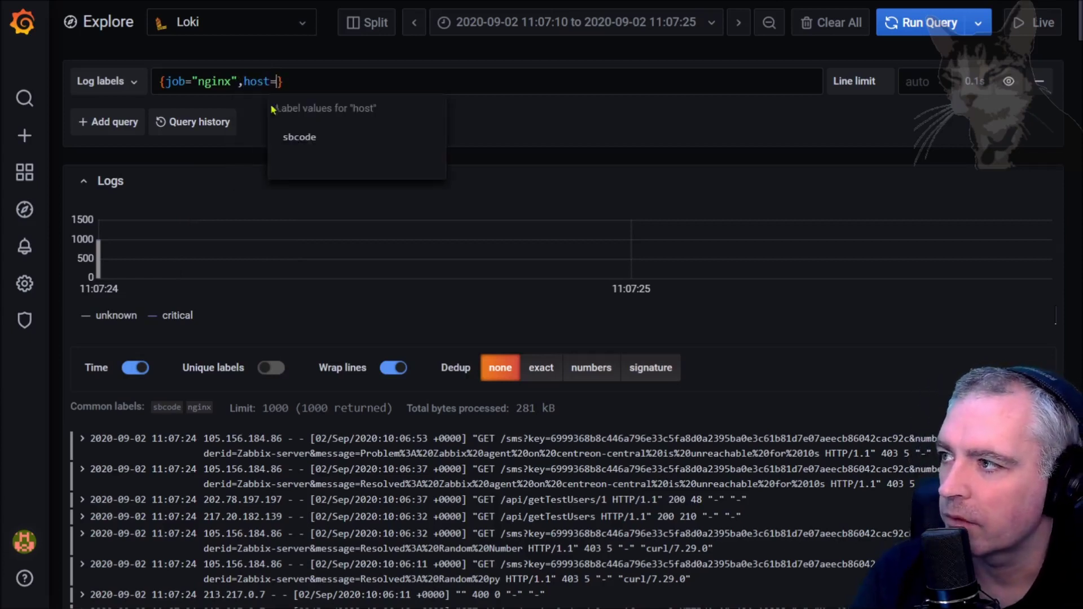
{"action": "left_click", "coordinate": [298, 140]}
{"action": "key", "text": "shift+Return"}
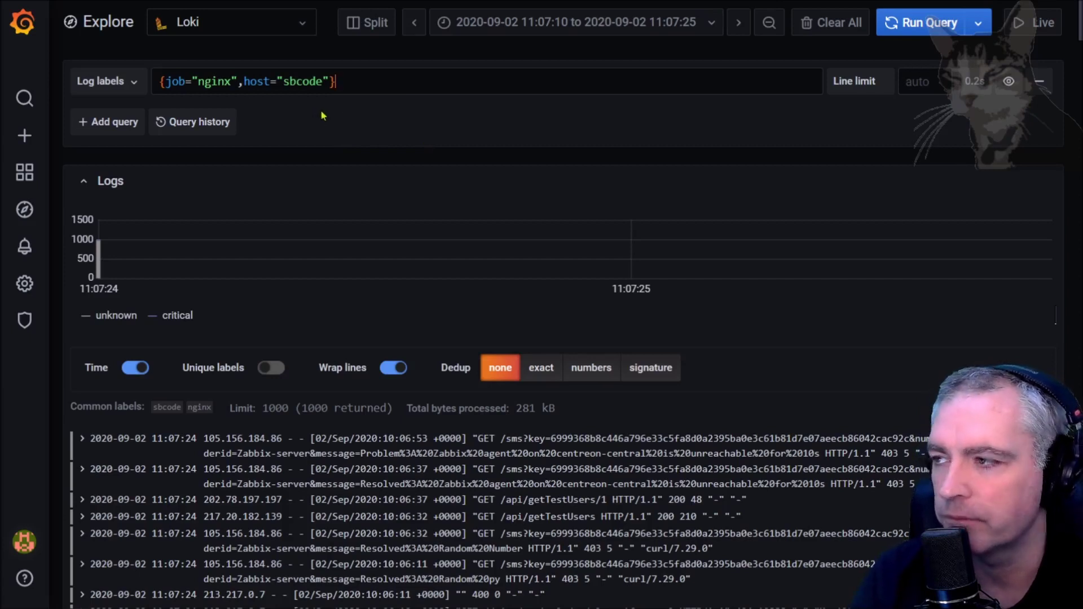
{"action": "left_click_drag", "start_coordinate": [238, 81], "coordinate": [327, 80]}
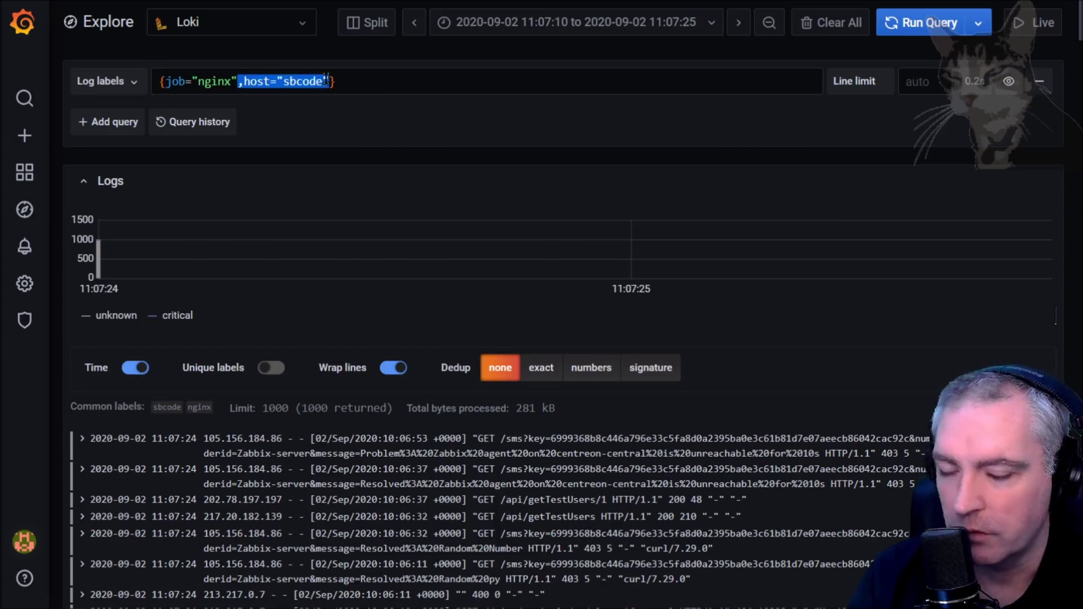
{"action": "key", "text": "alt+Left"}
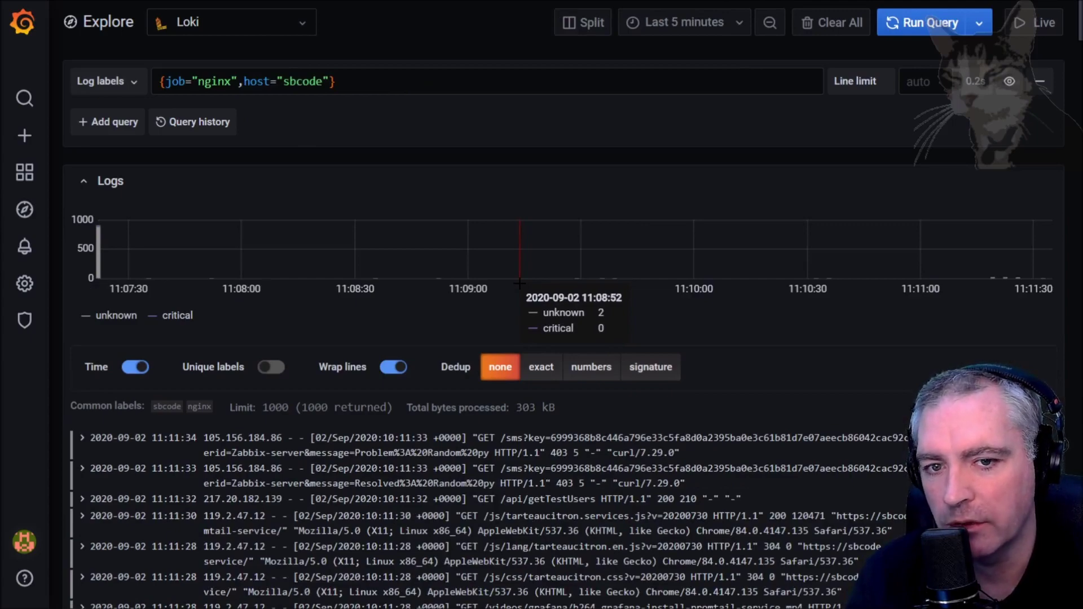
Step: Examine the status code, method, protocol and log labels of the tssock-course_64x36.gif entry in the nginx access logs
{"action": "scroll", "coordinate": [520, 284], "scroll_direction": "down", "scroll_amount": 10}
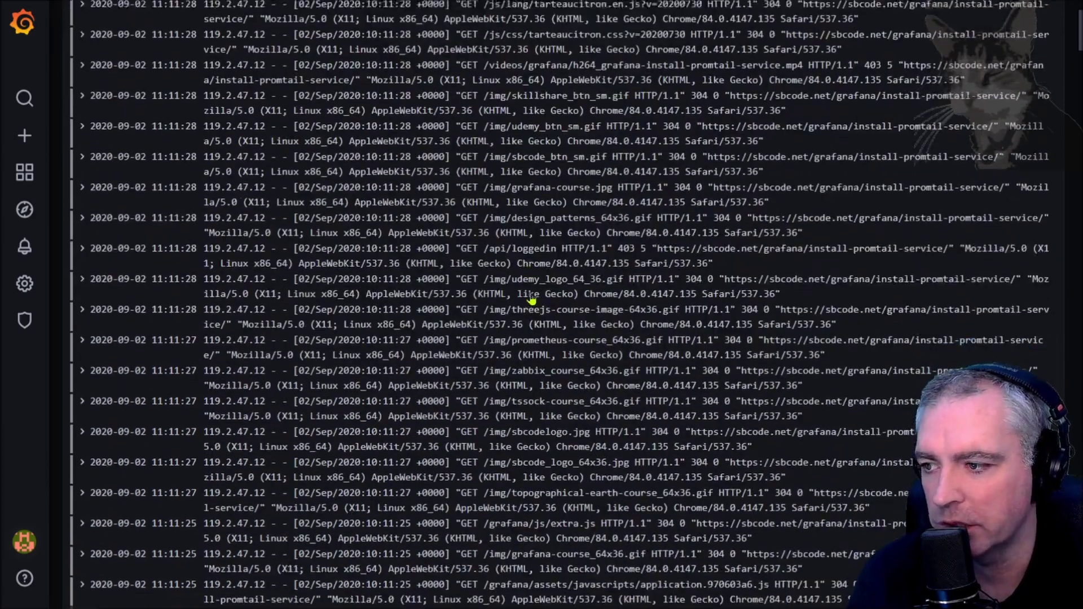
{"action": "double_click", "coordinate": [722, 396]}
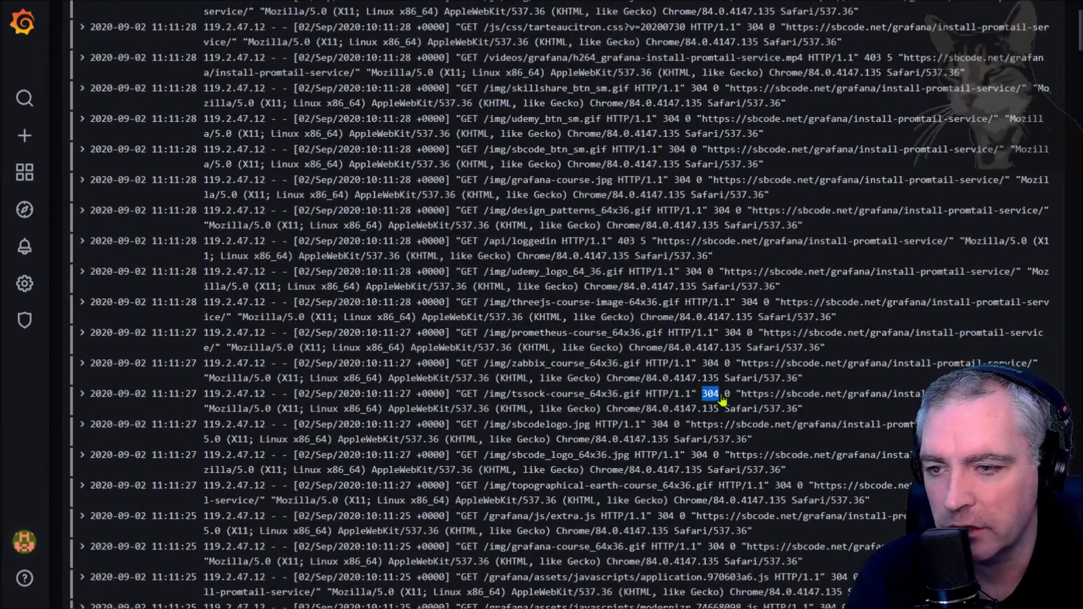
{"action": "left_click", "coordinate": [722, 398]}
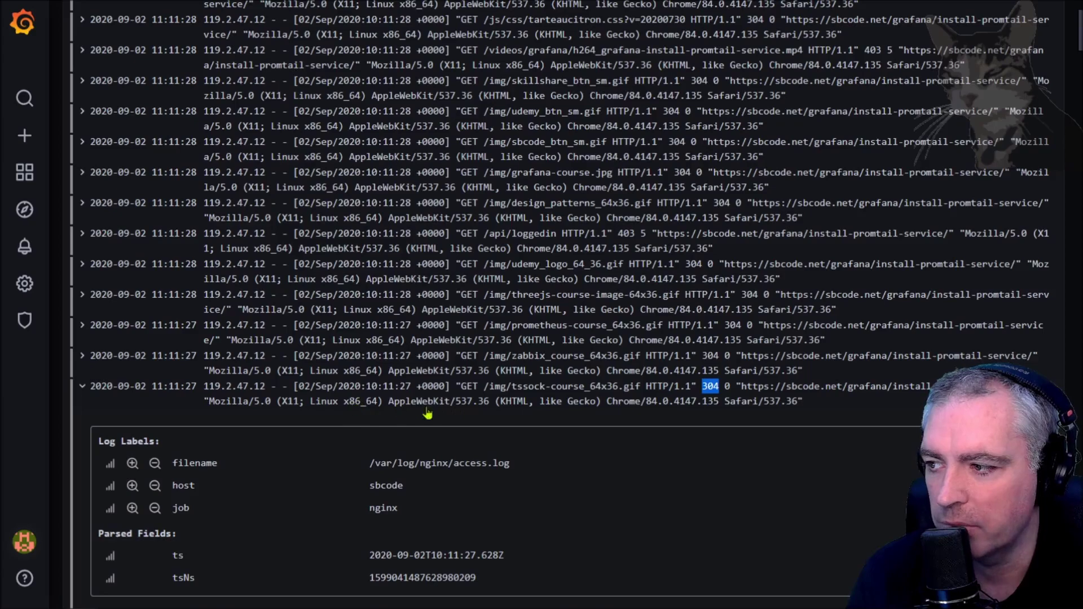
{"action": "double_click", "coordinate": [465, 389]}
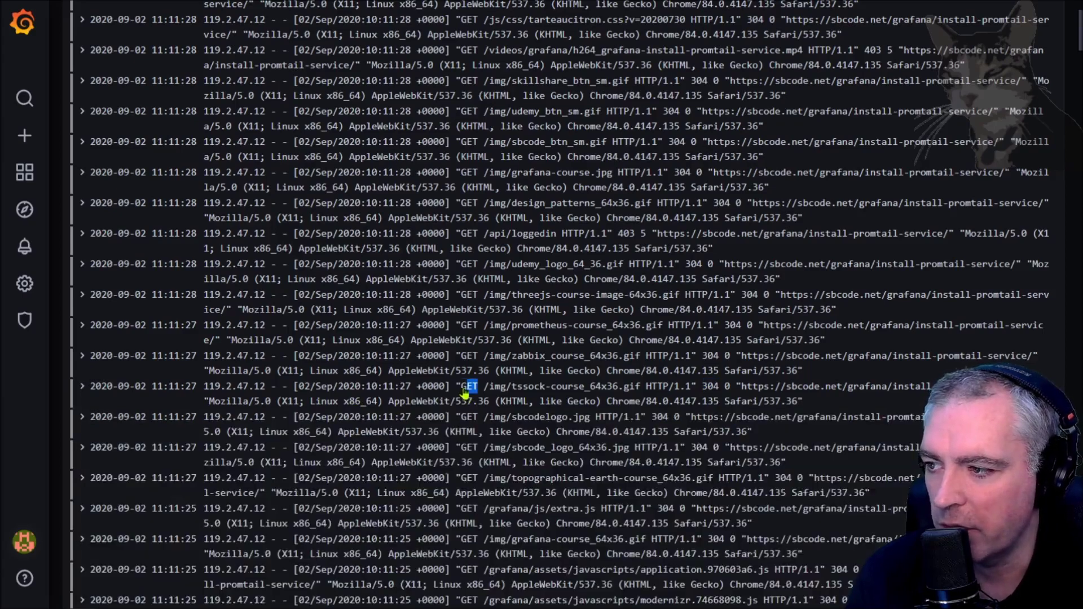
{"action": "left_click_drag", "start_coordinate": [484, 380], "coordinate": [693, 379]}
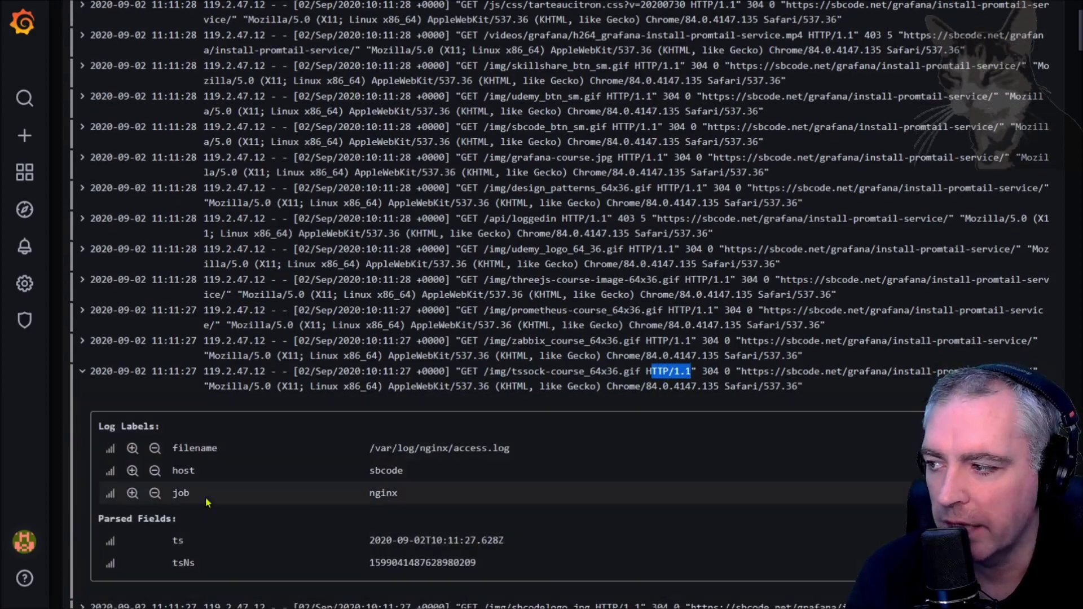
Step: Check which log labels are available for filtering the nginx query, and look over its returned entries
{"action": "scroll", "coordinate": [181, 460], "scroll_direction": "up", "scroll_amount": 10}
{"action": "left_click", "coordinate": [107, 82]}
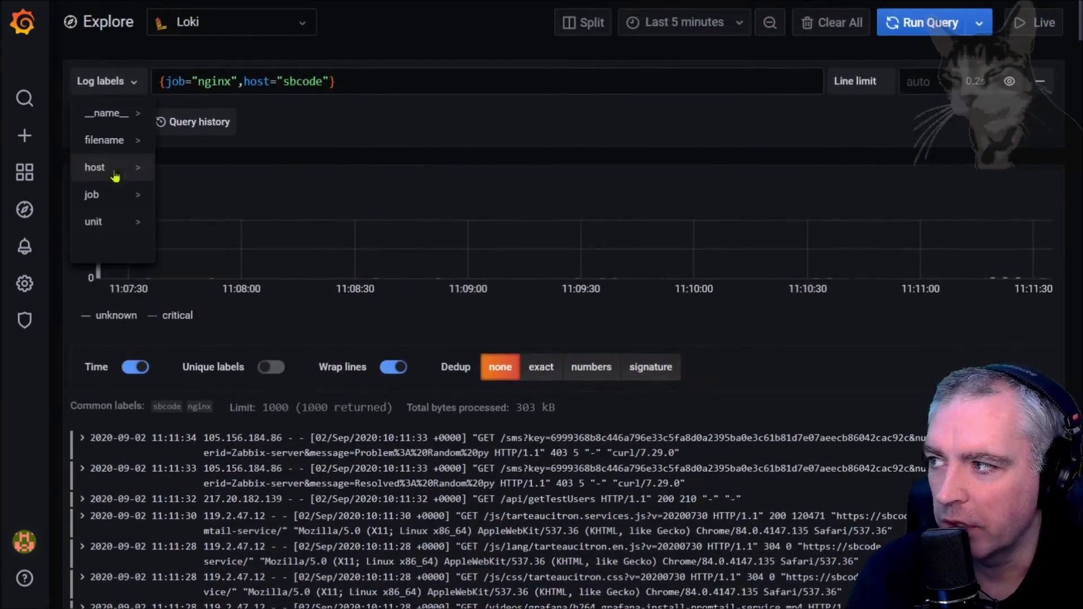
{"action": "left_click", "coordinate": [446, 88]}
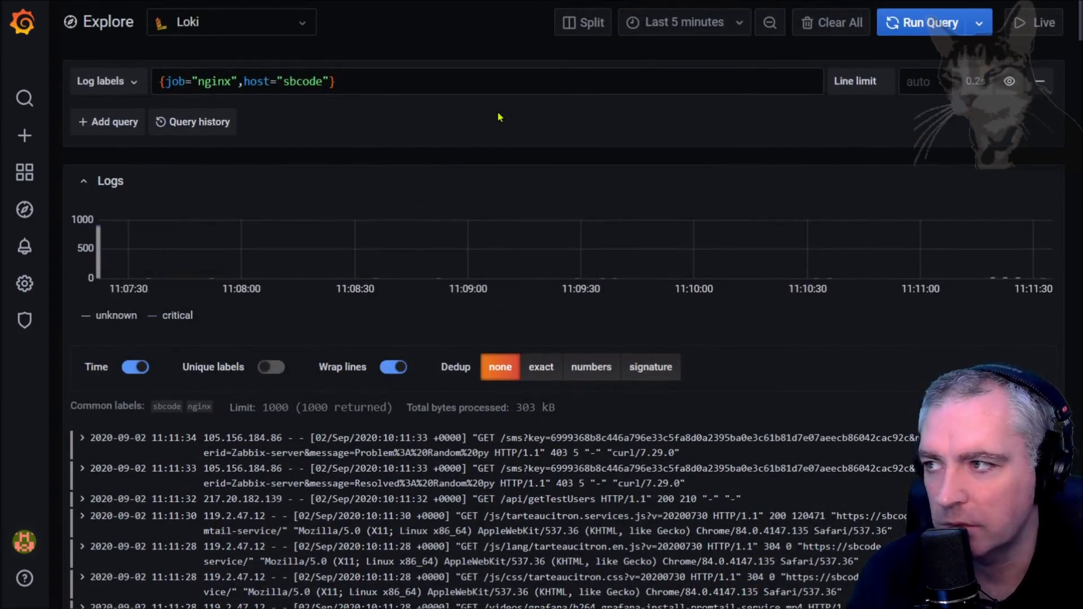
{"action": "scroll", "coordinate": [476, 502], "scroll_direction": "down", "scroll_amount": 5}
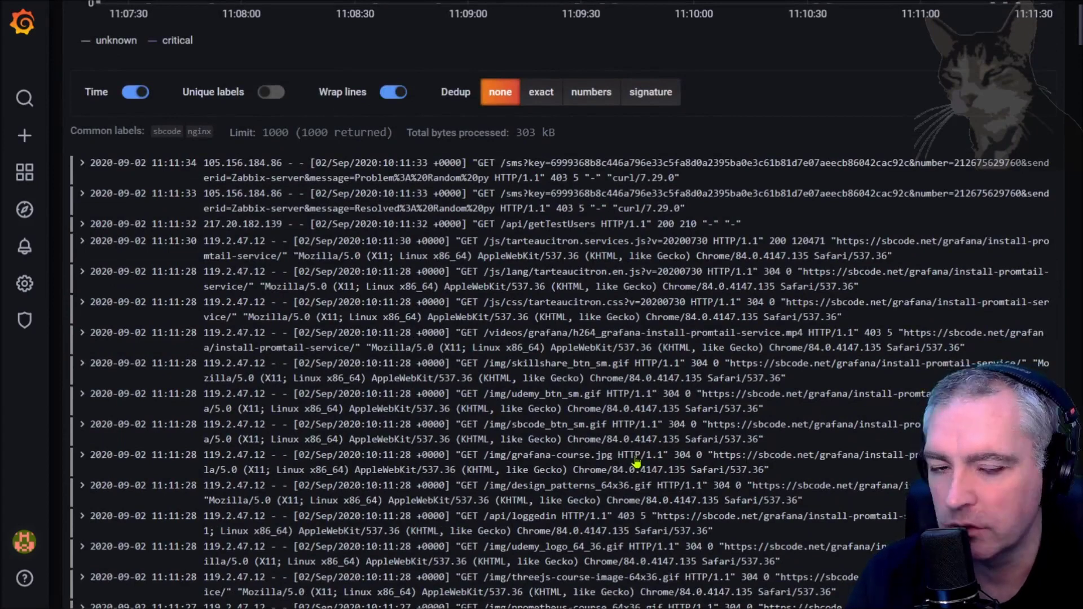
Step: Switch to the tutorial page and review the pipeline_stages section of the updated nginx scrape config
{"action": "key", "text": "alt+Tab"}
{"action": "scroll", "coordinate": [512, 353], "scroll_direction": "down", "scroll_amount": 20}
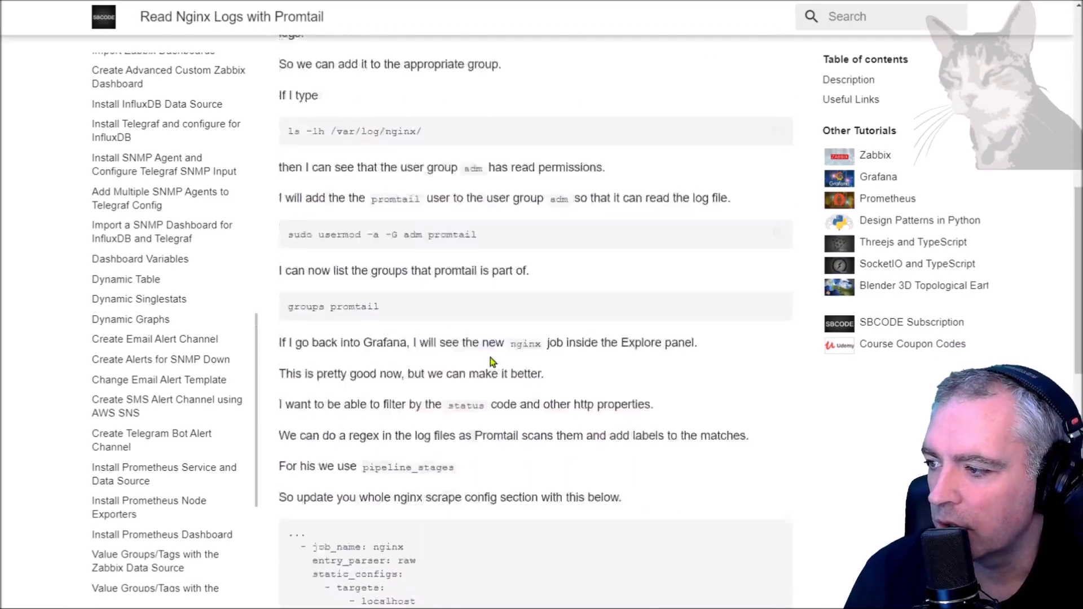
{"action": "left_click_drag", "start_coordinate": [363, 131], "coordinate": [439, 130]}
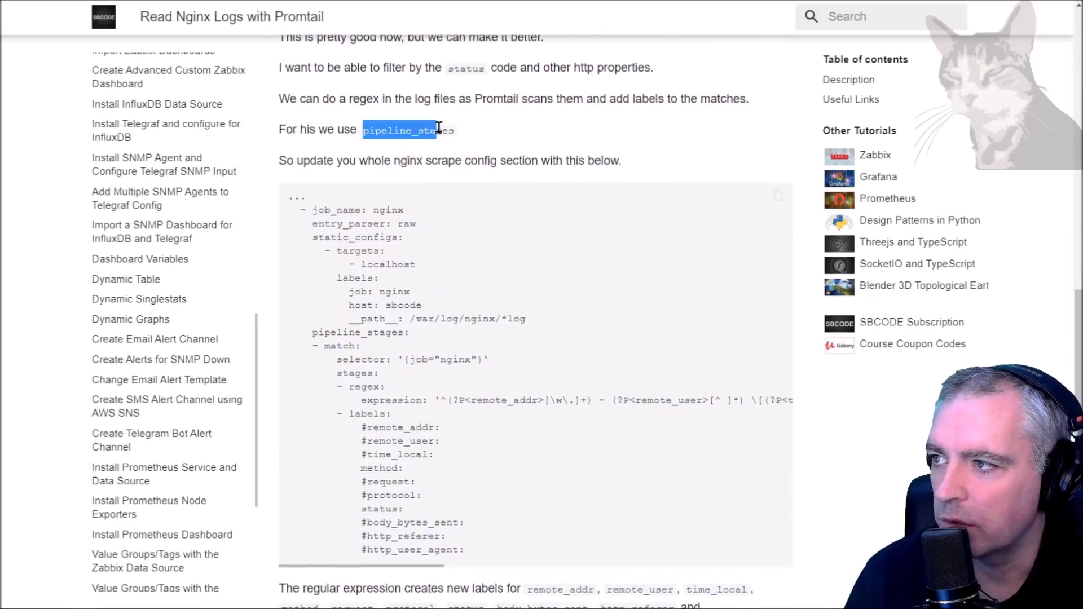
{"action": "left_click", "coordinate": [418, 237]}
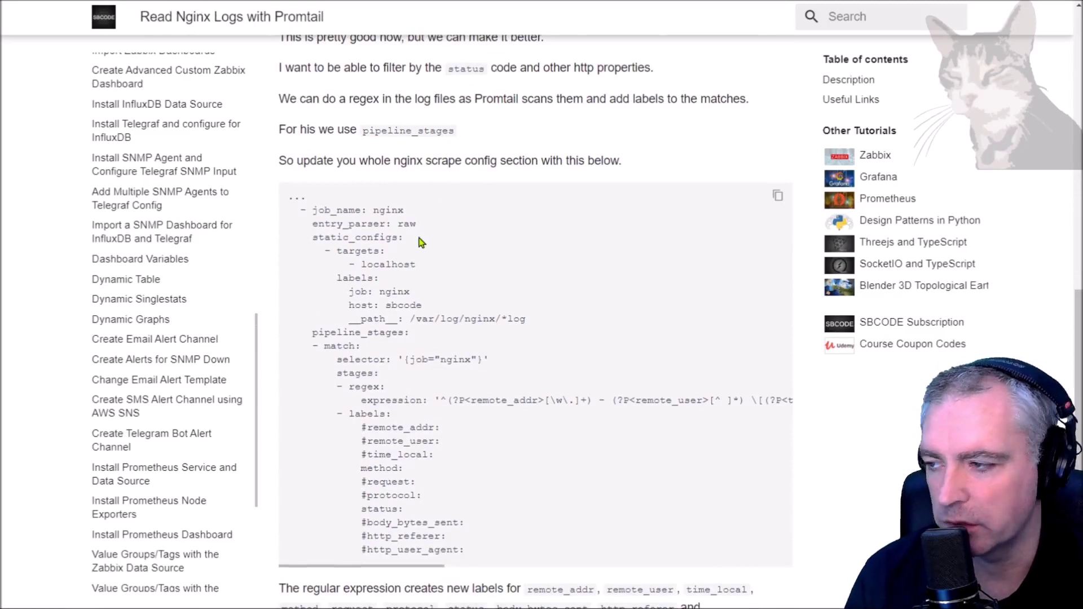
{"action": "scroll", "coordinate": [418, 238], "scroll_direction": "down", "scroll_amount": 2}
{"action": "left_click_drag", "start_coordinate": [313, 240], "coordinate": [494, 465]}
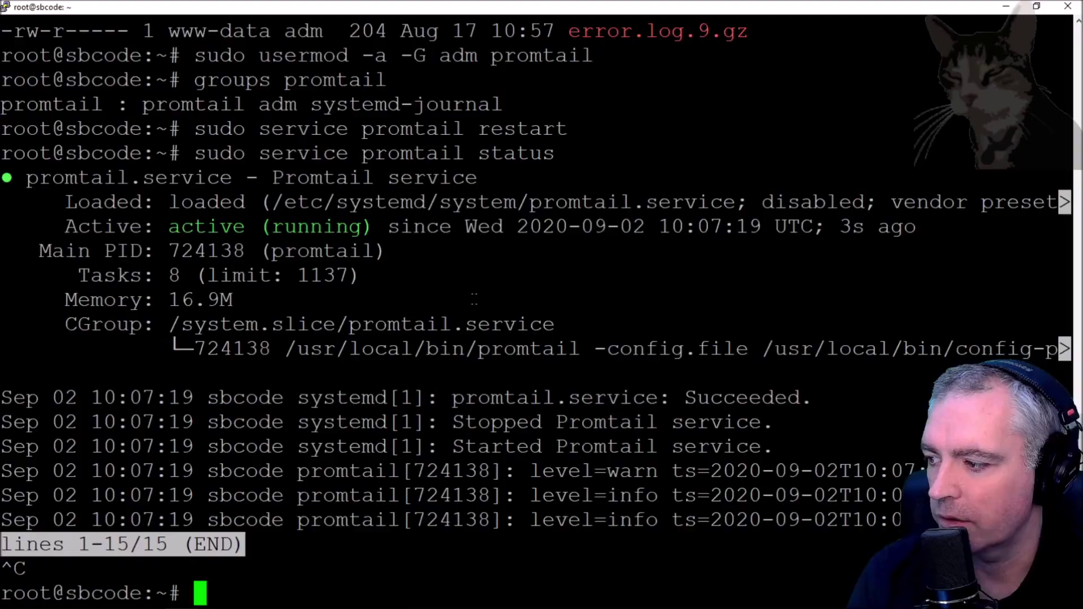
Step: Open /usr/local/bin/config-promtail.yml in nano from the terminal and go to the line after the nginx job's __path__ entry
{"action": "type", "text": "sudo nano /usr/local/bin/config-promtail.yml"}
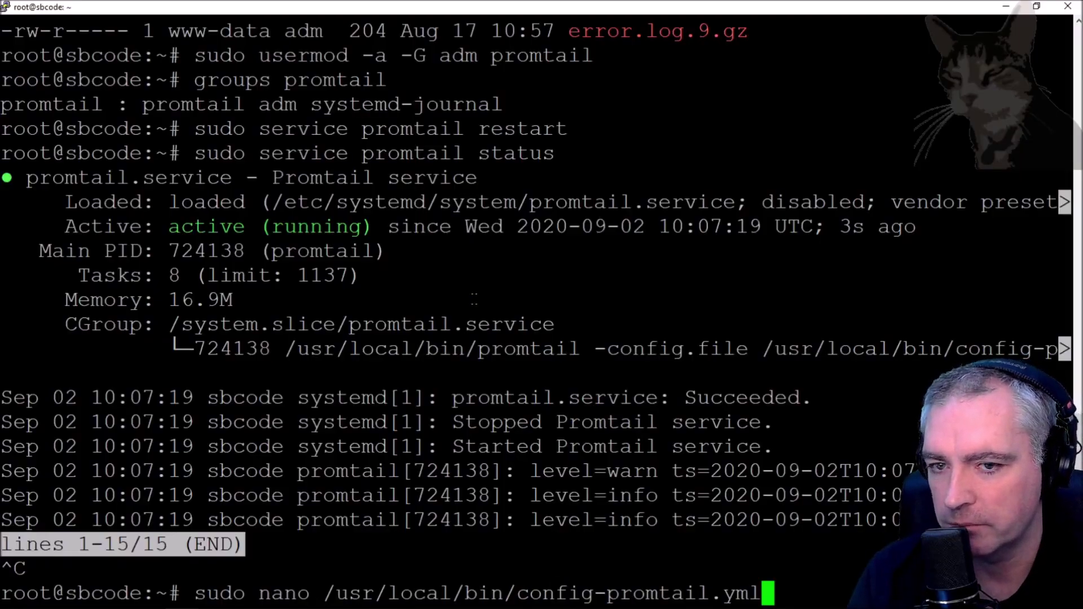
{"action": "key", "text": "Return"}
{"action": "key", "text": "Down"}
{"action": "key", "text": "Down"}
{"action": "key", "text": "Down"}
{"action": "key", "text": "Down"}
{"action": "key", "text": "Down"}
{"action": "key", "text": "Down"}
{"action": "key", "text": "Down"}
{"action": "key", "text": "Down"}
{"action": "key", "text": "Down"}
{"action": "key", "text": "Down"}
{"action": "key", "text": "Down"}
{"action": "key", "text": "Down"}
{"action": "key", "text": "Down"}
{"action": "key", "text": "Down"}
{"action": "key", "text": "Down"}
{"action": "key", "text": "Down"}
{"action": "key", "text": "Down"}
{"action": "key", "text": "Down"}
{"action": "key", "text": "Down"}
{"action": "key", "text": "Down"}
{"action": "key", "text": "Down"}
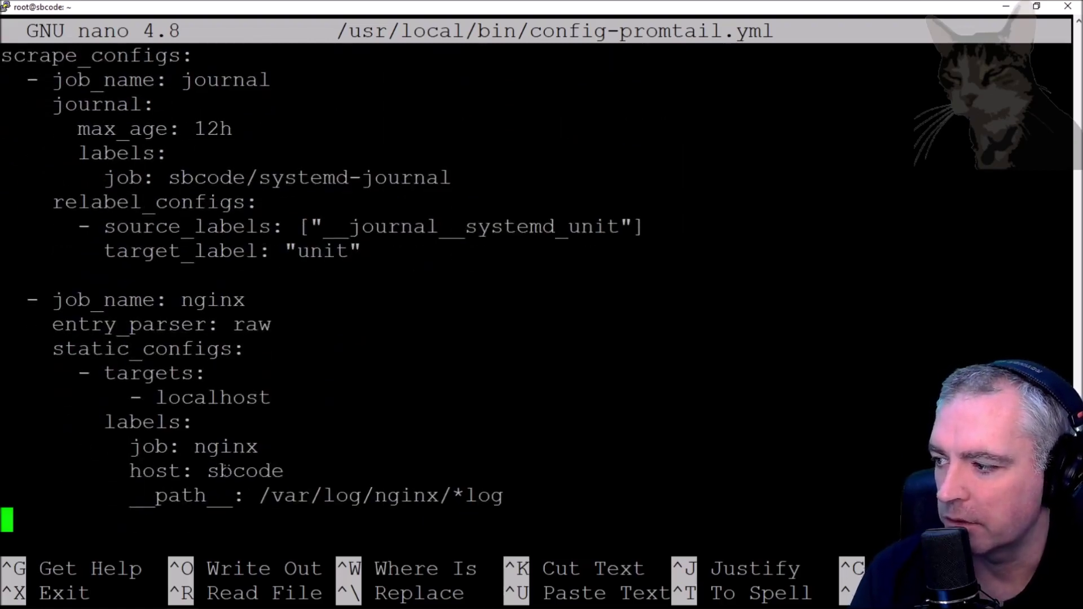
Step: Copy the pipeline_stages block, from pipeline_stages: through #http_user_agent:, from the tutorial page and paste it below the nginx job's __path__ line
{"action": "key", "text": "alt+Tab"}
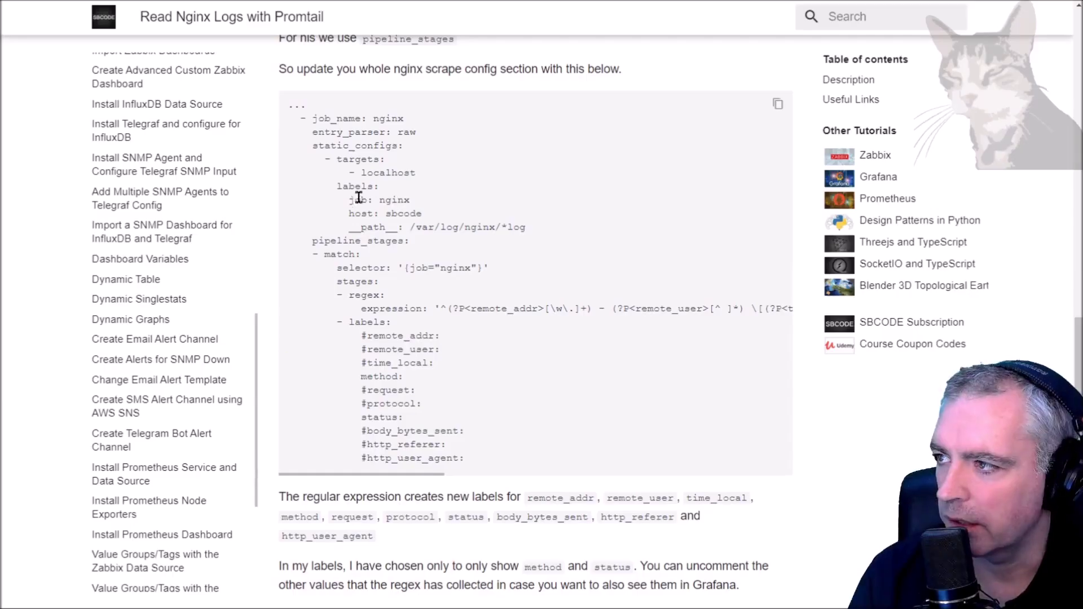
{"action": "left_click_drag", "start_coordinate": [305, 119], "coordinate": [564, 235]}
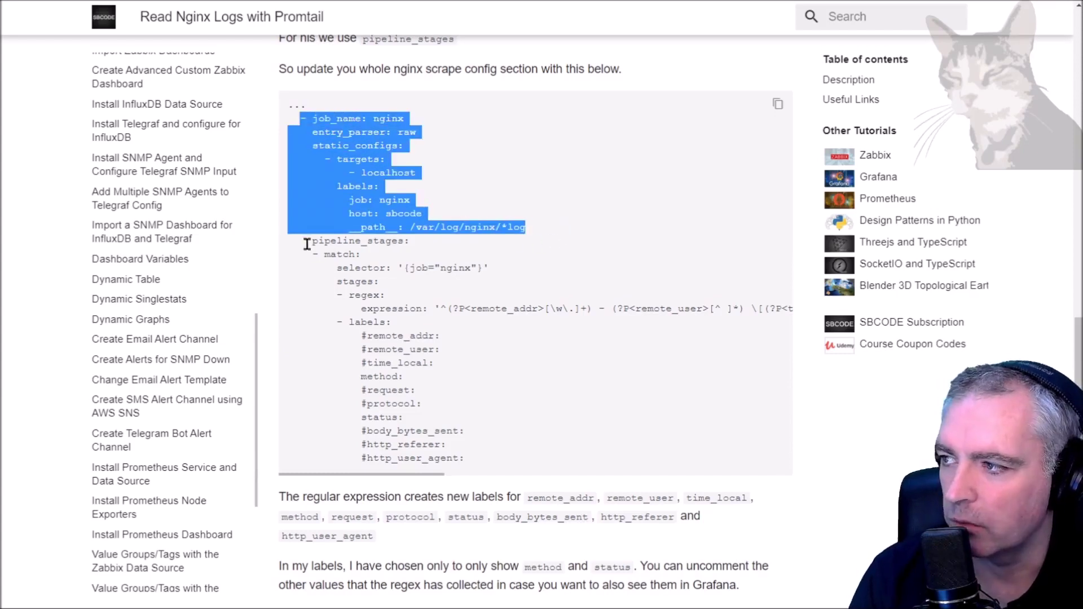
{"action": "left_click_drag", "start_coordinate": [293, 240], "coordinate": [490, 370]}
{"action": "scroll", "coordinate": [443, 336], "scroll_direction": "down", "scroll_amount": 2}
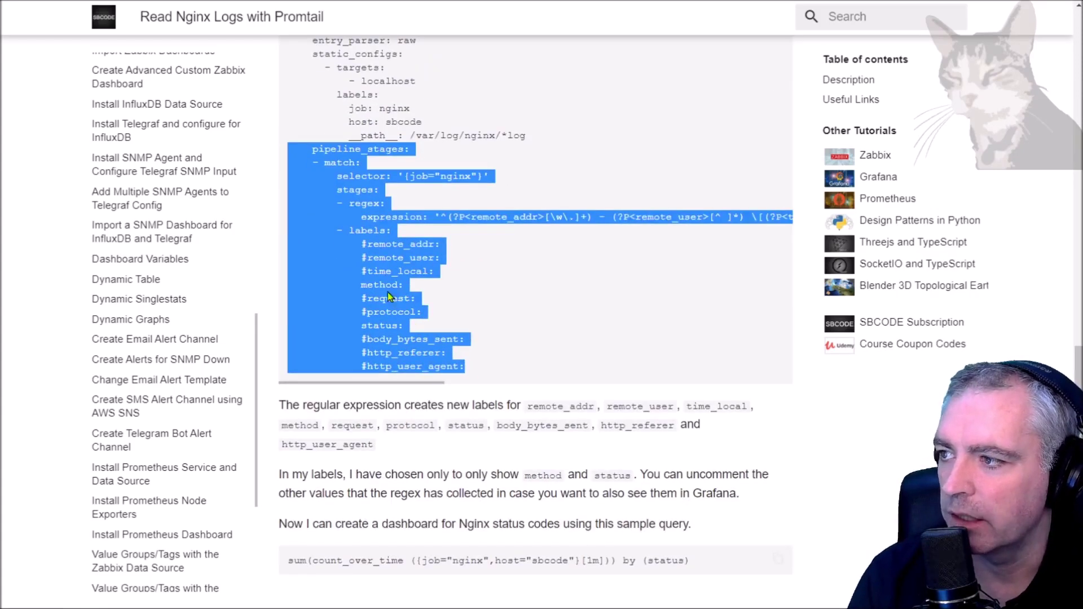
{"action": "scroll", "coordinate": [392, 297], "scroll_direction": "up", "scroll_amount": 2}
{"action": "left_click", "coordinate": [293, 252]}
{"action": "left_click_drag", "start_coordinate": [301, 240], "coordinate": [481, 456]}
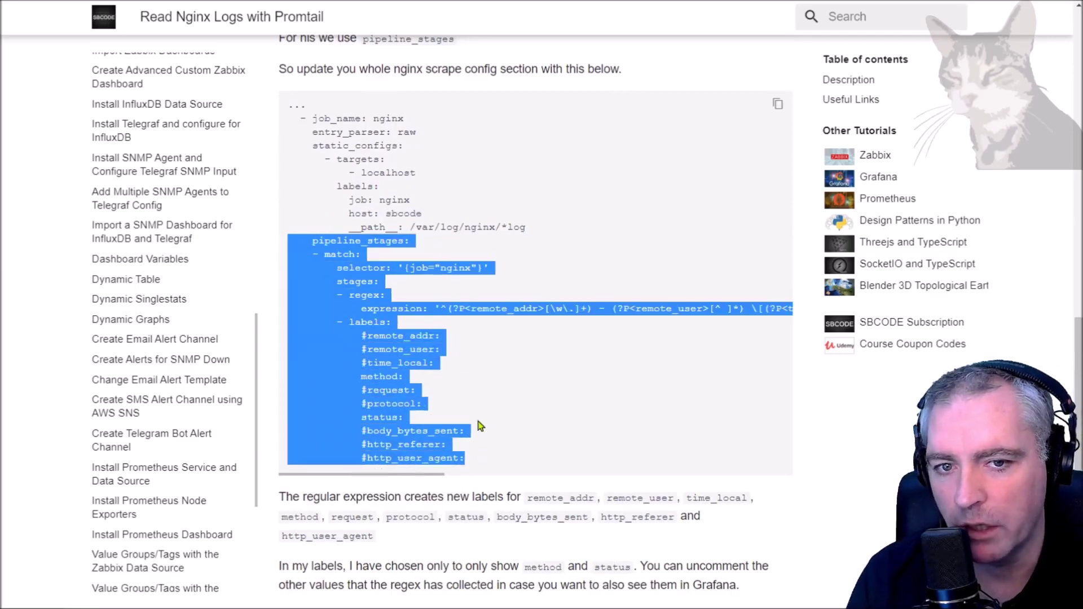
{"action": "key", "text": "alt+Tab"}
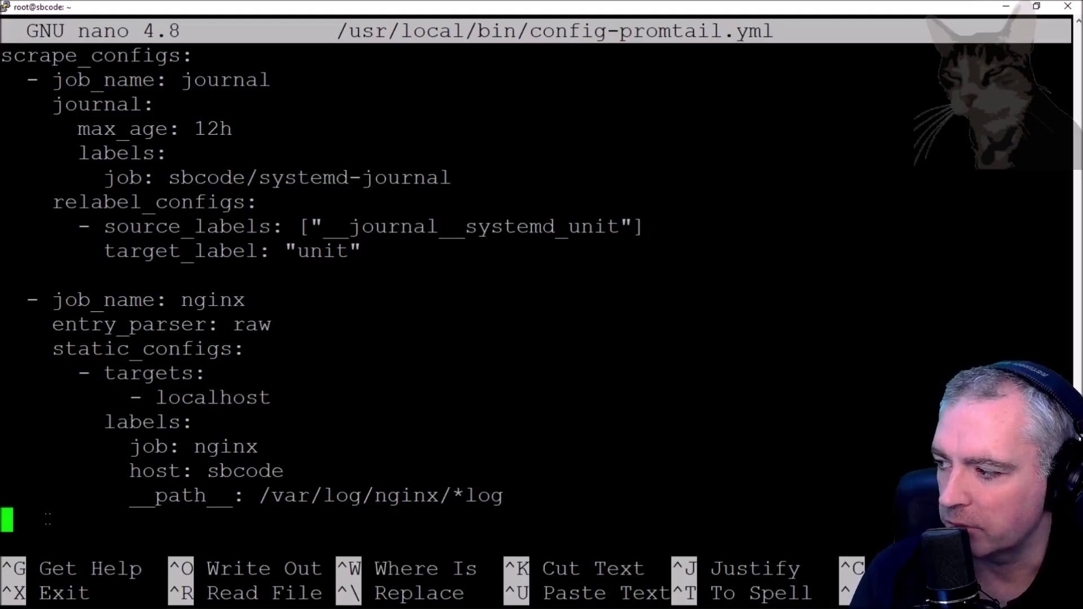
{"action": "right_click", "coordinate": [54, 519]}
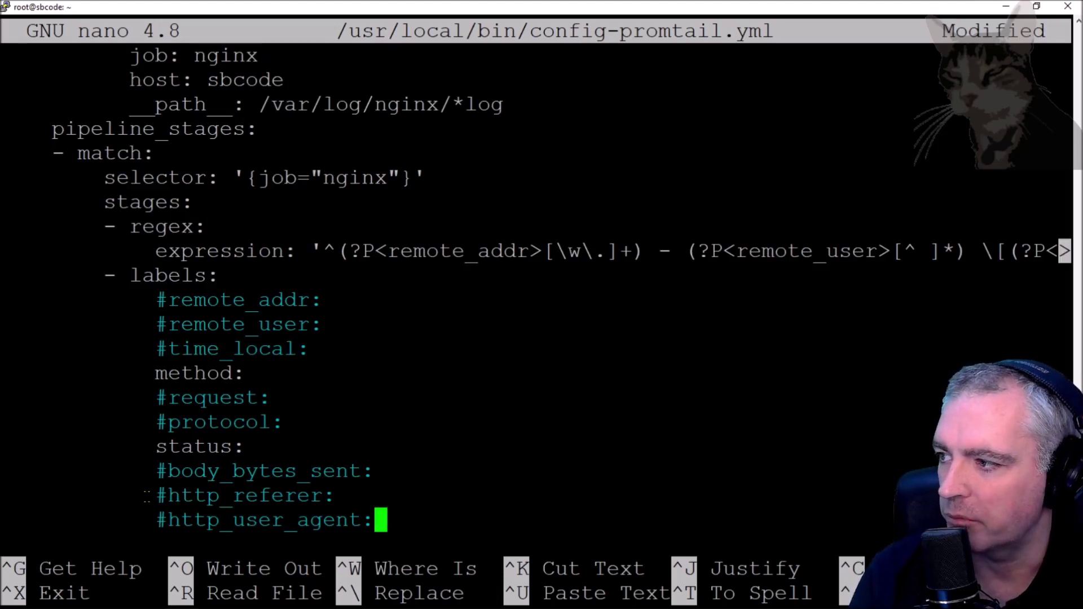
Step: Review the nginx job and its pasted pipeline_stages block, checking the job name, match selector and regex stage
{"action": "key", "text": "Up"}
{"action": "key", "text": "Up"}
{"action": "key", "text": "Up"}
{"action": "key", "text": "Up"}
{"action": "key", "text": "Up"}
{"action": "key", "text": "Up"}
{"action": "key", "text": "Up"}
{"action": "key", "text": "Up"}
{"action": "key", "text": "Up"}
{"action": "key", "text": "Up"}
{"action": "key", "text": "Up"}
{"action": "key", "text": "Up"}
{"action": "key", "text": "Up"}
{"action": "key", "text": "Up"}
{"action": "key", "text": "Up"}
{"action": "key", "text": "Up"}
{"action": "key", "text": "Up"}
{"action": "key", "text": "Up"}
{"action": "key", "text": "Up"}
{"action": "key", "text": "Up"}
{"action": "key", "text": "Down"}
{"action": "key", "text": "Down"}
{"action": "key", "text": "Down"}
{"action": "key", "text": "Down"}
{"action": "key", "text": "Down"}
{"action": "key", "text": "Down"}
{"action": "key", "text": "Down"}
{"action": "key", "text": "Down"}
{"action": "key", "text": "Down"}
{"action": "key", "text": "Down"}
{"action": "key", "text": "Down"}
{"action": "key", "text": "Down"}
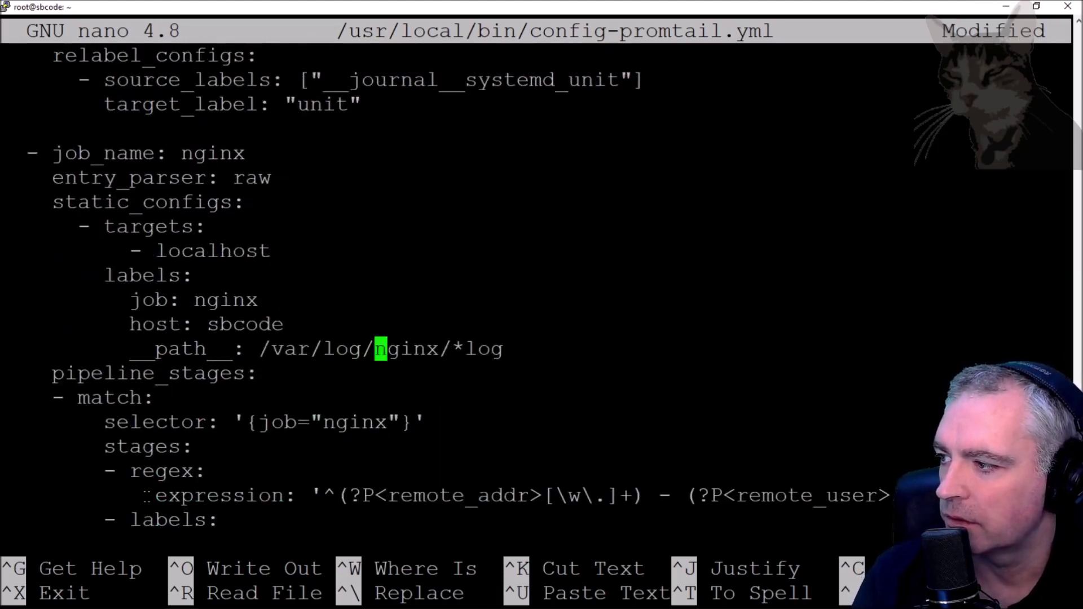
{"action": "key", "text": "Down"}
{"action": "key", "text": "Down"}
{"action": "key", "text": "Up"}
{"action": "key", "text": "Down"}
{"action": "key", "text": "Down"}
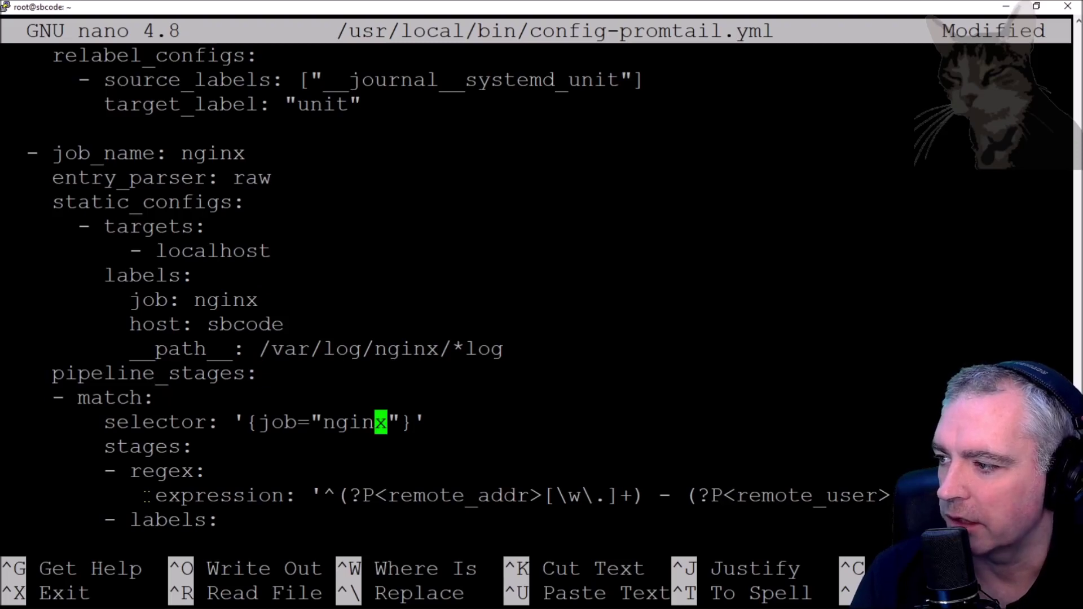
{"action": "left_click_drag", "start_coordinate": [42, 154], "coordinate": [279, 160]}
{"action": "left_click", "coordinate": [313, 442]}
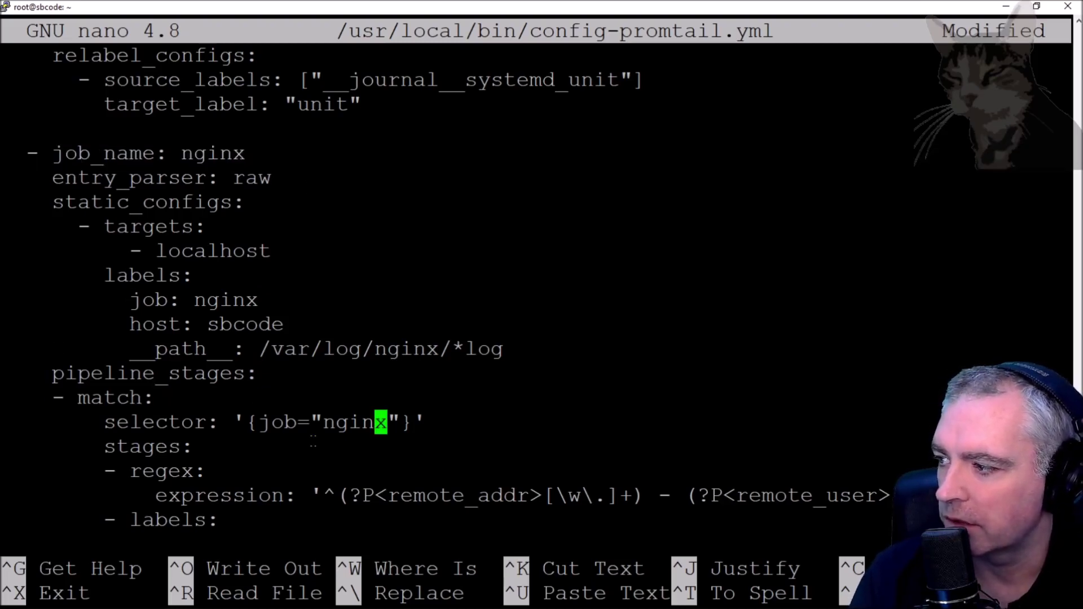
{"action": "key", "text": "Down"}
{"action": "key", "text": "Down"}
{"action": "key", "text": "Down"}
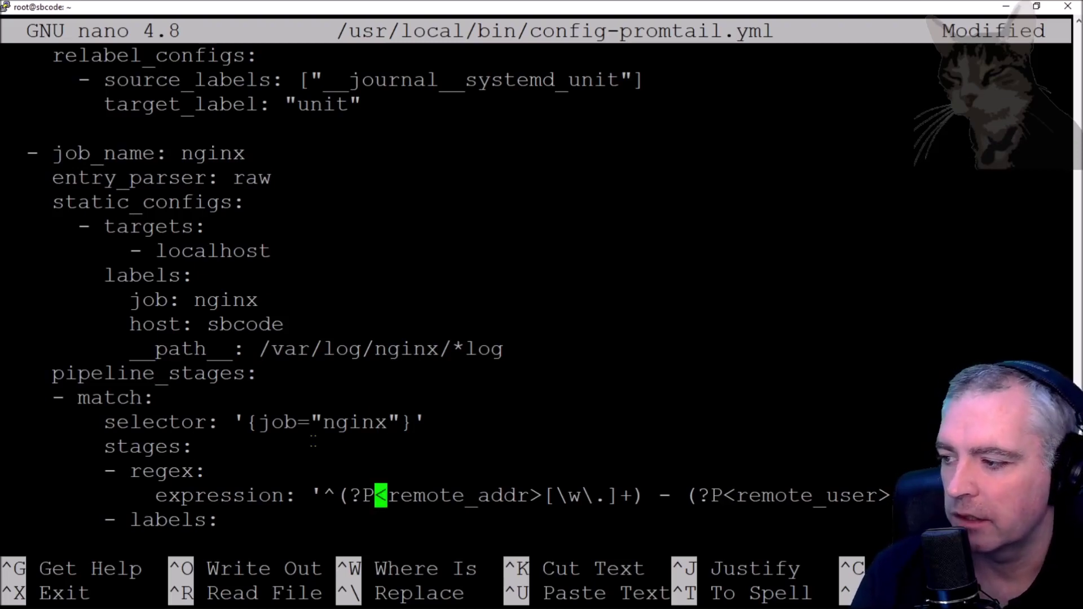
Step: Compare the remote_addr and remote_user capture groups in the regex expression with the matching entries under labels
{"action": "scroll", "coordinate": [313, 442], "scroll_direction": "down", "scroll_amount": 7}
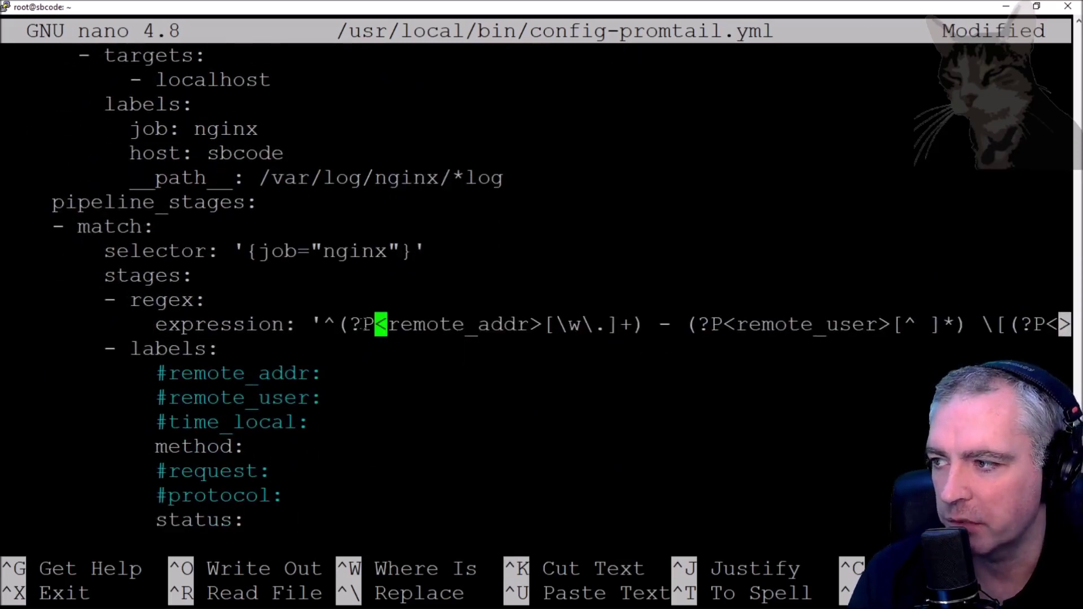
{"action": "left_click_drag", "start_coordinate": [330, 324], "coordinate": [575, 326]}
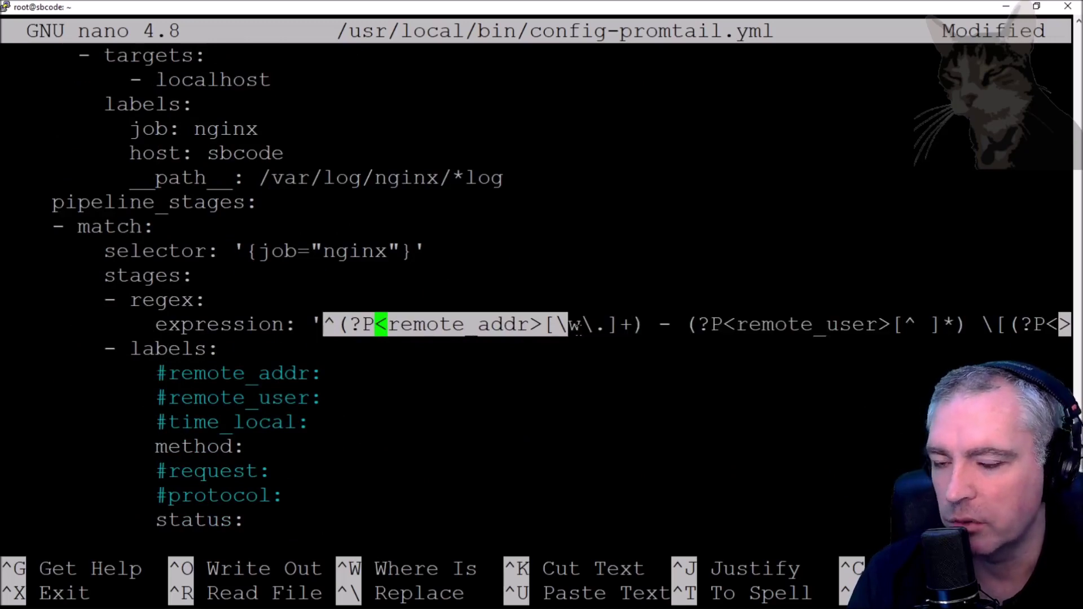
{"action": "left_click", "coordinate": [460, 327]}
{"action": "double_click", "coordinate": [460, 326]}
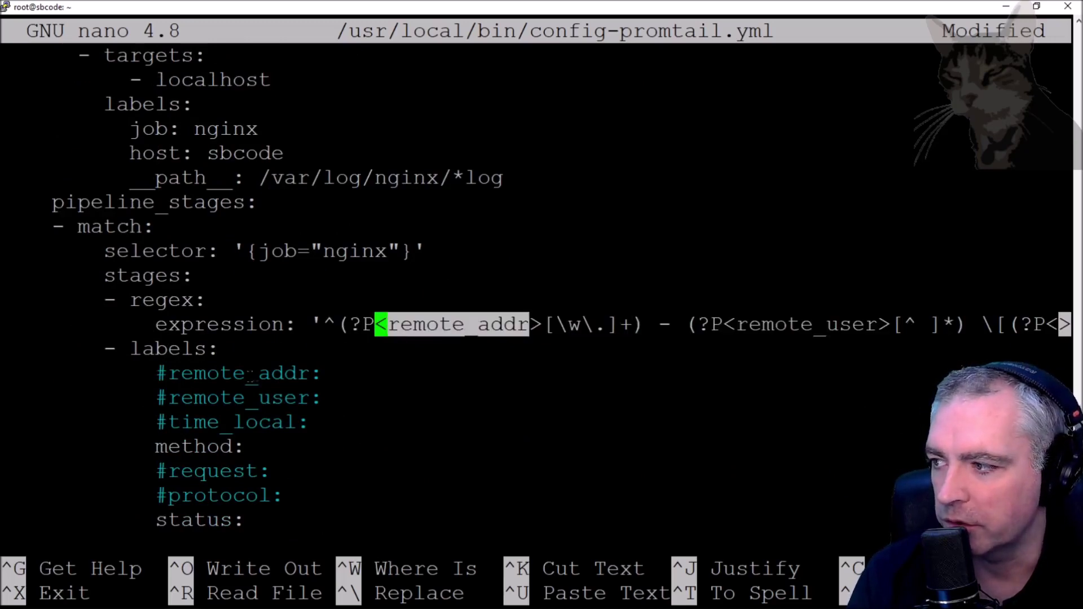
{"action": "double_click", "coordinate": [240, 376]}
{"action": "double_click", "coordinate": [807, 322]}
{"action": "double_click", "coordinate": [239, 399]}
{"action": "left_click", "coordinate": [861, 326]}
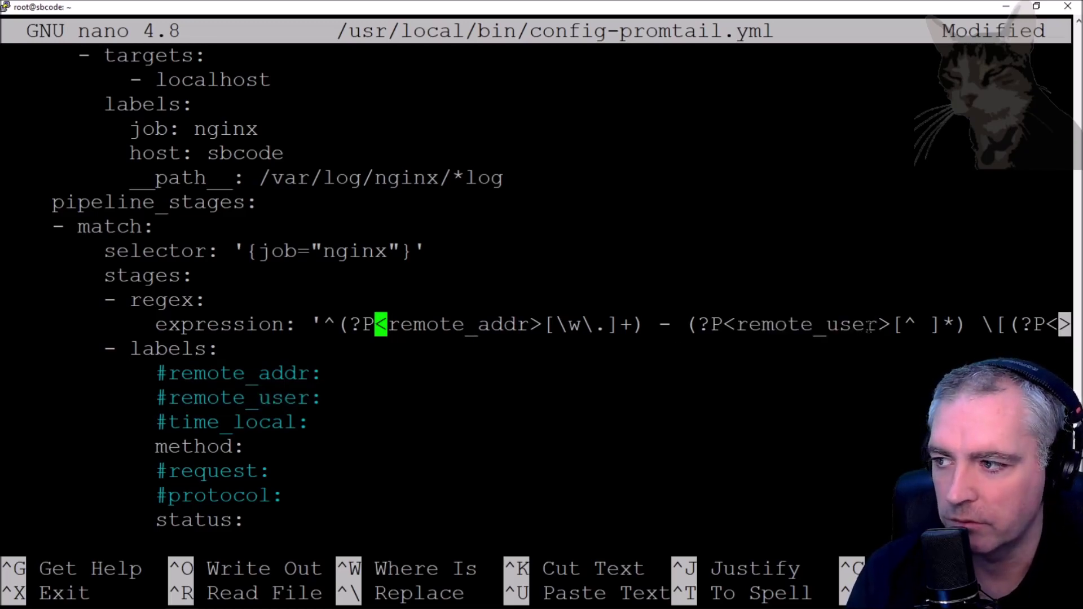
Step: Read along the regex expression through the time_local, method, request and protocol groups, and return to the start of the line
{"action": "key", "text": "Right"}
{"action": "key", "text": "Right"}
{"action": "key", "text": "Right"}
{"action": "key", "text": "Right"}
{"action": "key", "text": "Right"}
{"action": "key", "text": "Right"}
{"action": "key", "text": "Right"}
{"action": "key", "text": "Right"}
{"action": "key", "text": "Right"}
{"action": "key", "text": "Right"}
{"action": "key", "text": "Right"}
{"action": "key", "text": "Right"}
{"action": "key", "text": "Right"}
{"action": "key", "text": "Right"}
{"action": "key", "text": "Right"}
{"action": "key", "text": "Right"}
{"action": "key", "text": "Right"}
{"action": "key", "text": "Right"}
{"action": "key", "text": "Right"}
{"action": "key", "text": "Right"}
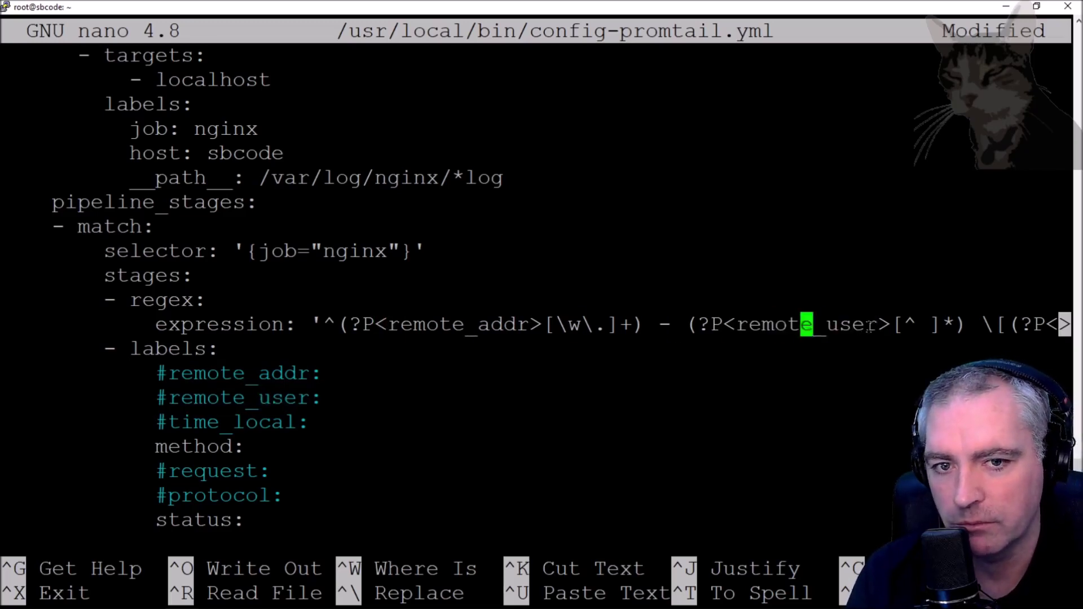
{"action": "key", "text": "Right"}
{"action": "key", "text": "Right"}
{"action": "key", "text": "Right"}
{"action": "key", "text": "Right"}
{"action": "key", "text": "Right"}
{"action": "key", "text": "Right"}
{"action": "key", "text": "Right"}
{"action": "key", "text": "Right"}
{"action": "key", "text": "Right"}
{"action": "key", "text": "Right"}
{"action": "key", "text": "Right"}
{"action": "key", "text": "Right"}
{"action": "key", "text": "Right"}
{"action": "key", "text": "Right"}
{"action": "key", "text": "Right"}
{"action": "key", "text": "Right"}
{"action": "key", "text": "Right"}
{"action": "key", "text": "Right"}
{"action": "key", "text": "Right"}
{"action": "key", "text": "Right"}
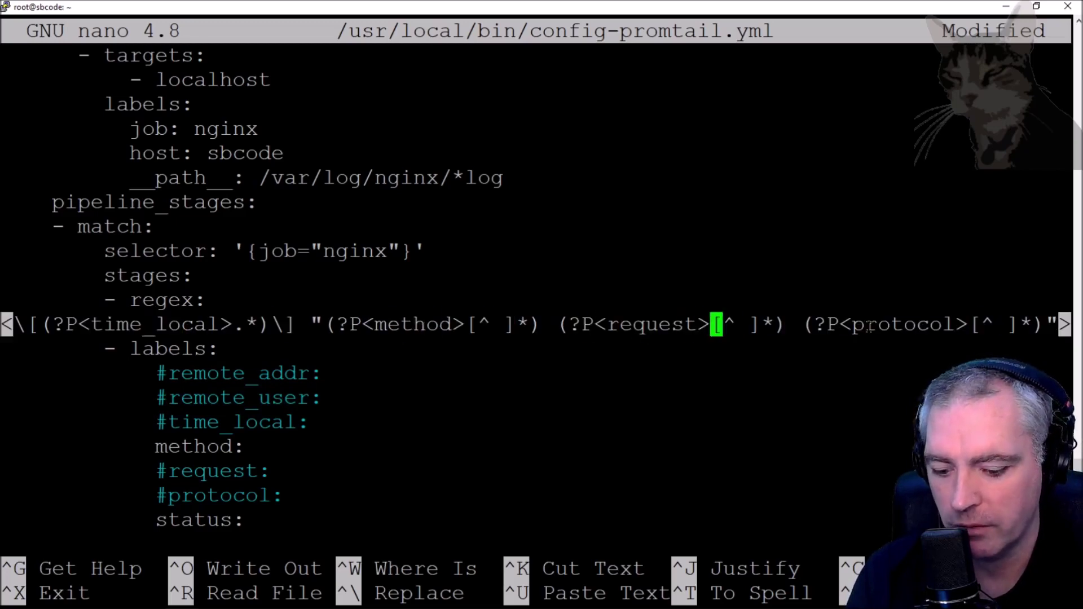
{"action": "key", "text": "Home"}
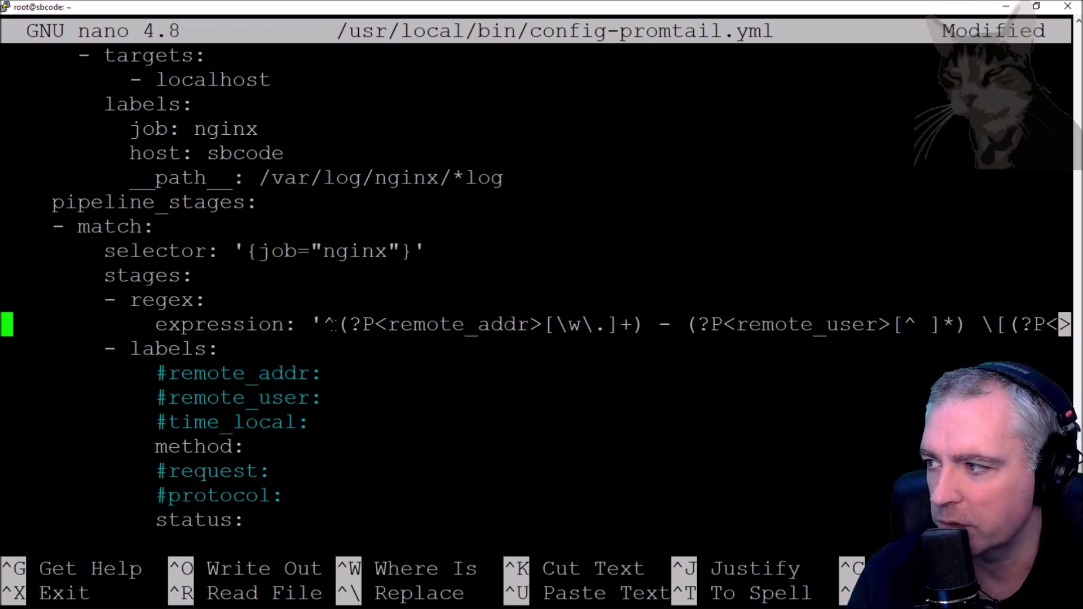
Step: Examine the labels list through http_user_agent, checking the uncommented method and status entries against the commented-out ones
{"action": "key", "text": "Down"}
{"action": "key", "text": "Down"}
{"action": "key", "text": "Down"}
{"action": "key", "text": "Down"}
{"action": "key", "text": "Down"}
{"action": "key", "text": "Down"}
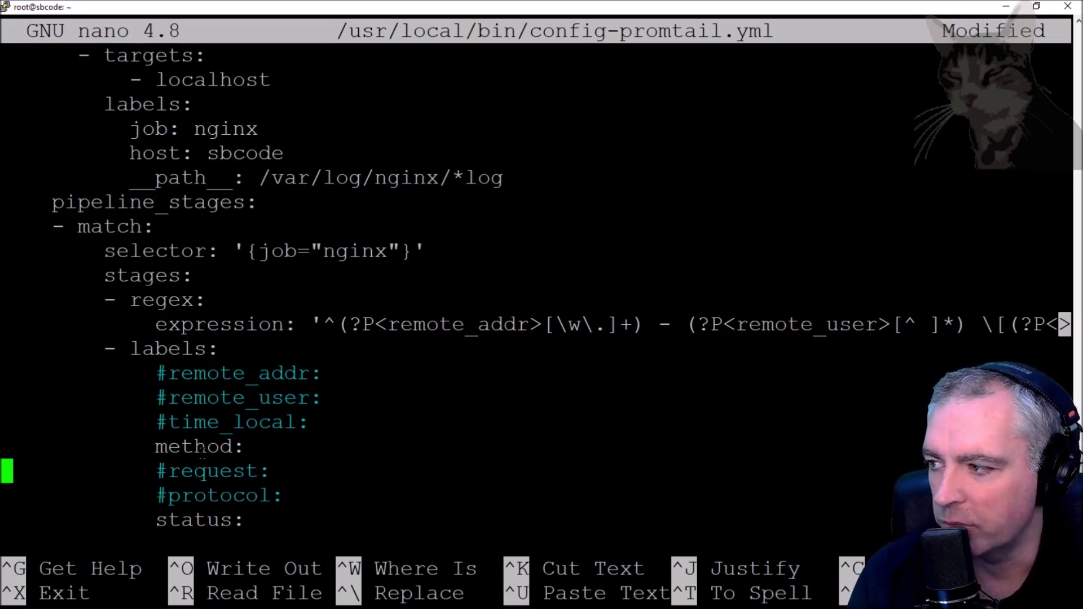
{"action": "double_click", "coordinate": [204, 446]}
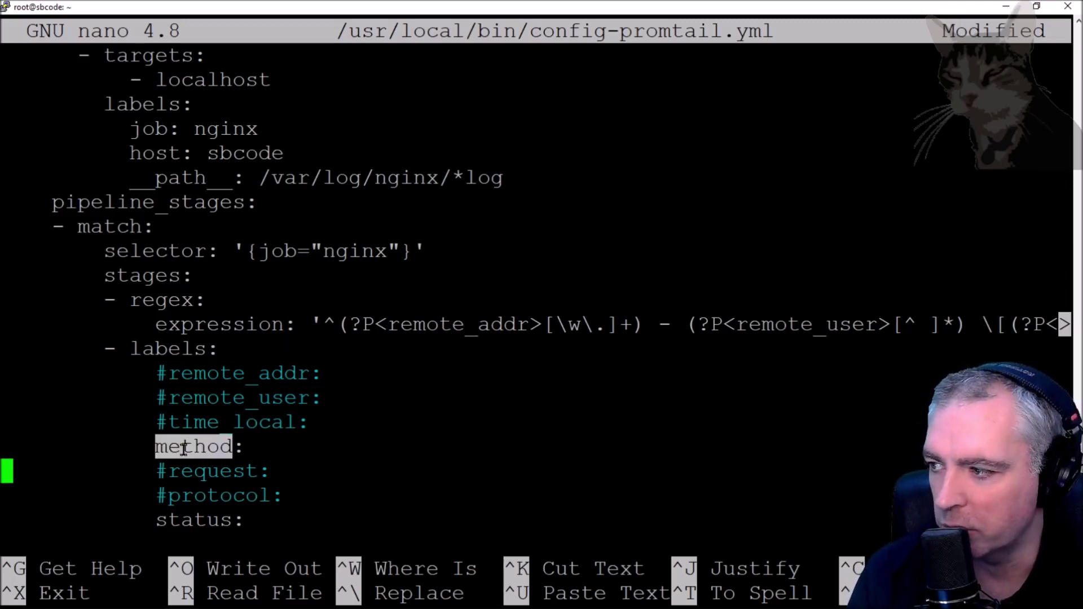
{"action": "double_click", "coordinate": [206, 521]}
{"action": "left_click", "coordinate": [179, 377]}
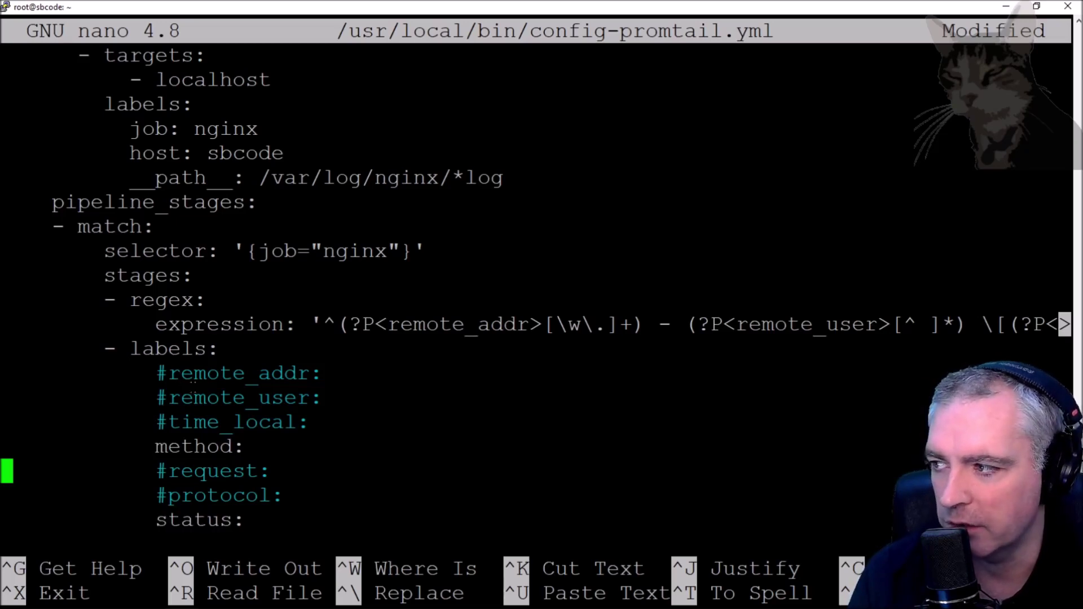
{"action": "key", "text": "Down"}
{"action": "key", "text": "Down"}
{"action": "key", "text": "Down"}
{"action": "key", "text": "Down"}
{"action": "key", "text": "Down"}
{"action": "key", "text": "Down"}
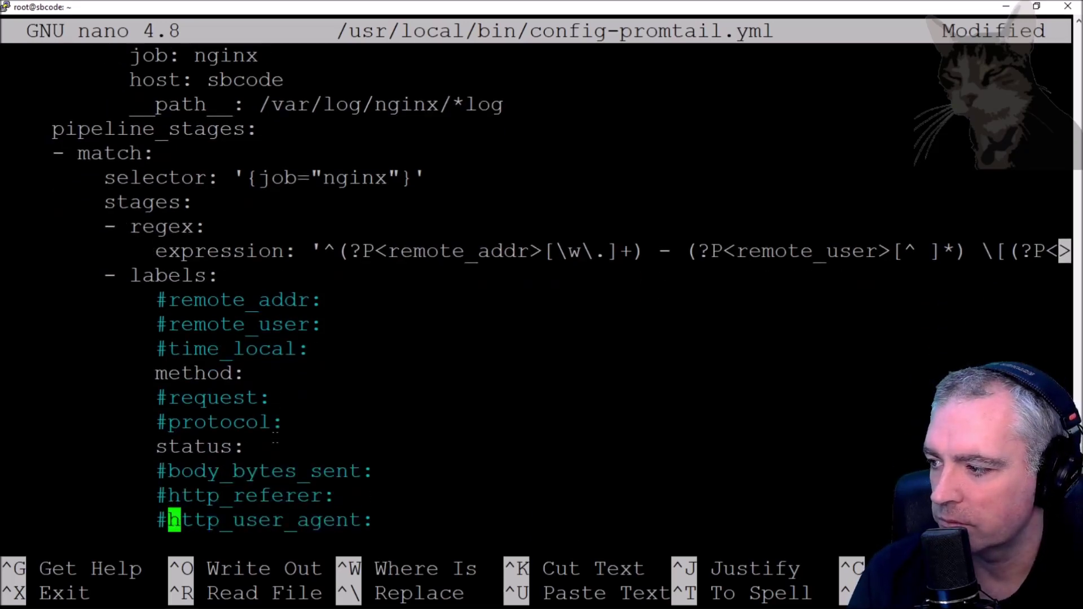
Step: Save the modified config-promtail.yml under its existing name and exit nano
{"action": "key", "text": "ctrl+x"}
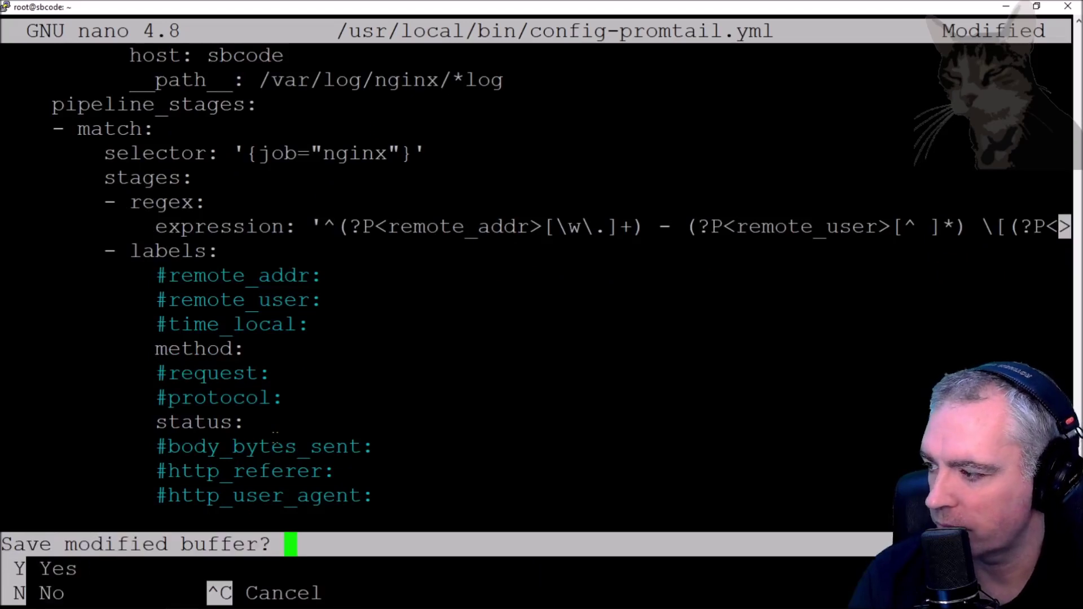
{"action": "key", "text": "y"}
{"action": "key", "text": "Return"}
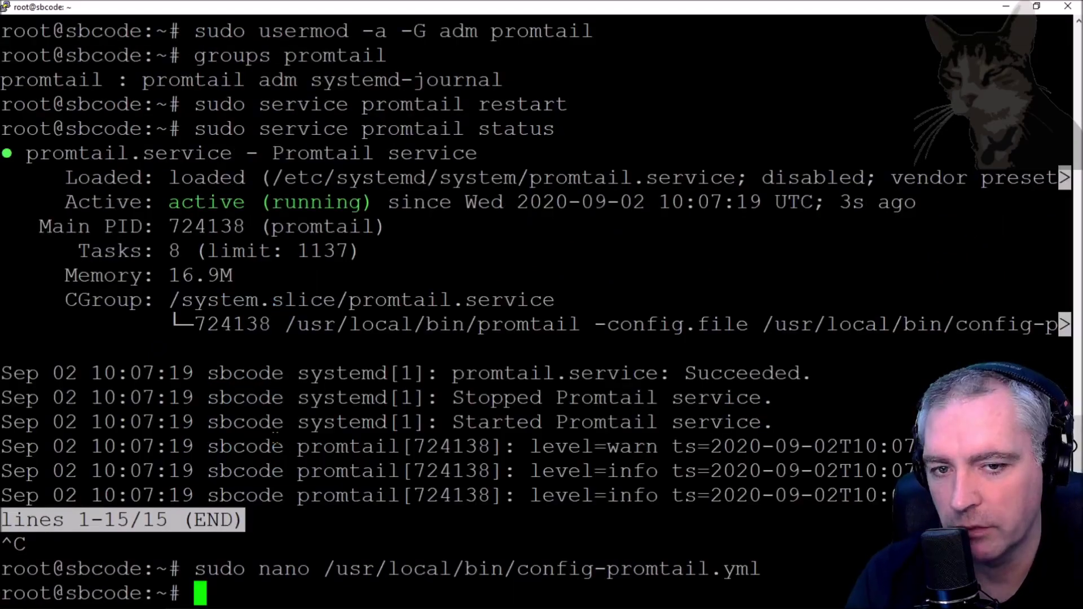
Step: Restart the promtail service, check its status with sudo service promtail status, and return to the prompt
{"action": "key", "text": "Up"}
{"action": "key", "text": "Up"}
{"action": "key", "text": "Return"}
{"action": "key", "text": "Up"}
{"action": "key", "text": "Up"}
{"action": "key", "text": "Up"}
{"action": "key", "text": "Up"}
{"action": "key", "text": "Down"}
{"action": "key", "text": "Return"}
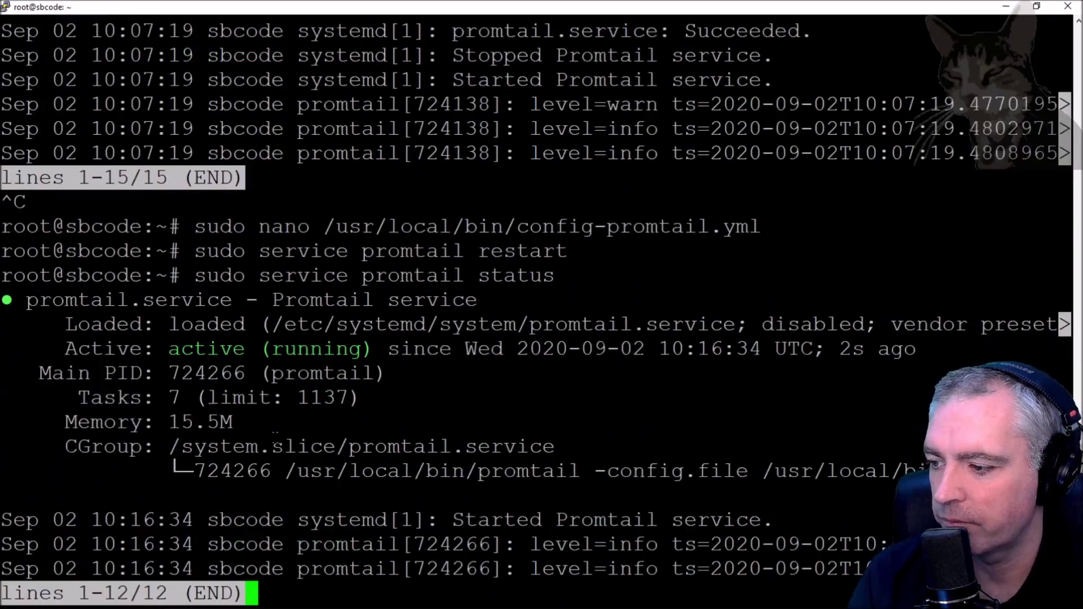
{"action": "key", "text": "ctrl+c"}
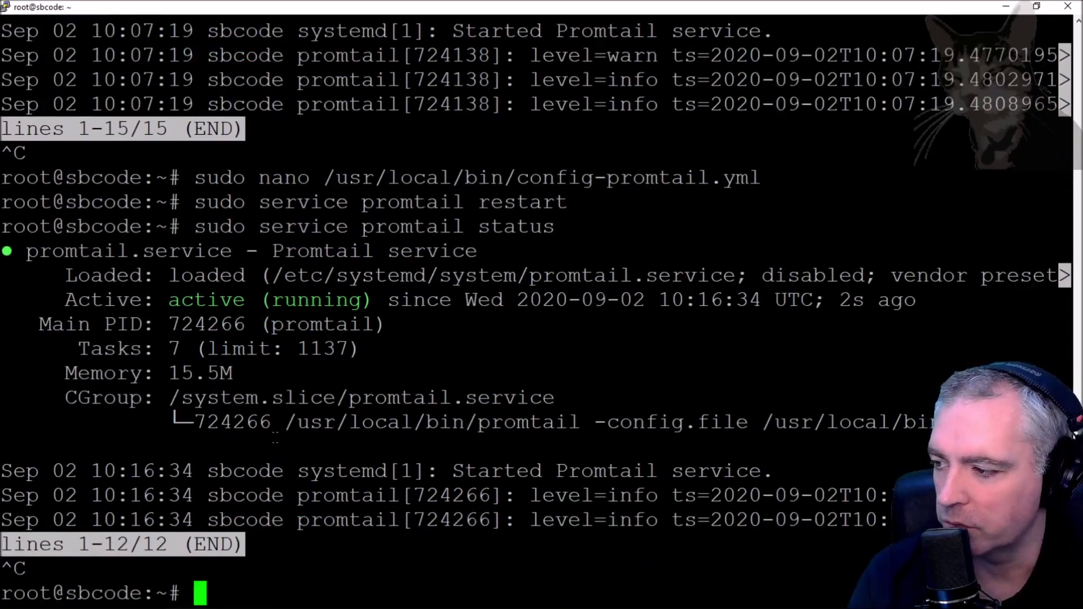
Step: Switch to Grafana, reload the Explore page, and filter the nginx logs by the status label value 403
{"action": "key", "text": "alt+Tab"}
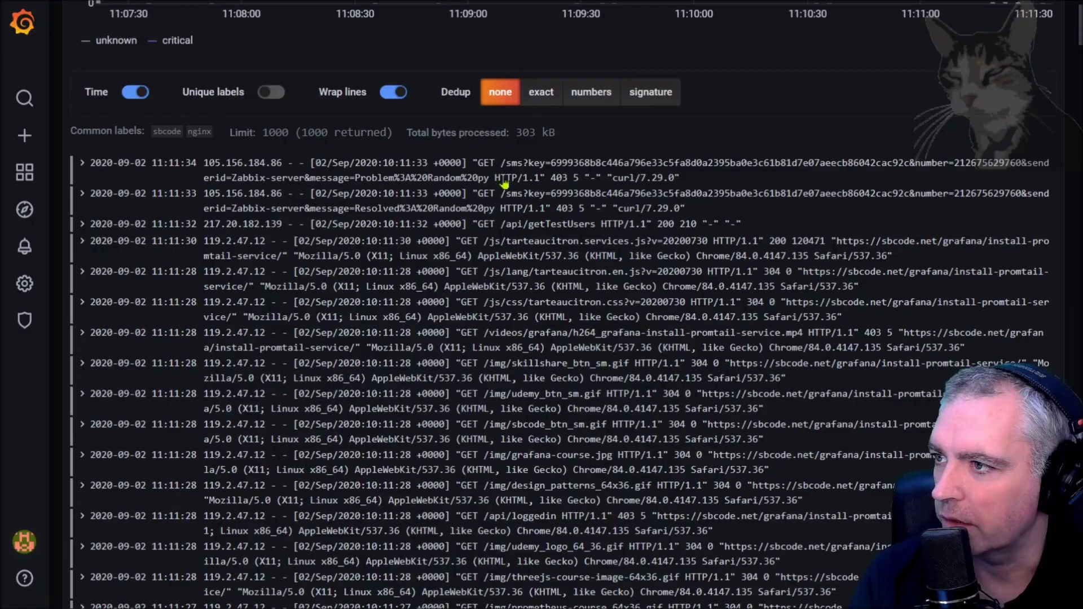
{"action": "right_click", "coordinate": [597, 139]}
{"action": "left_click", "coordinate": [636, 219]}
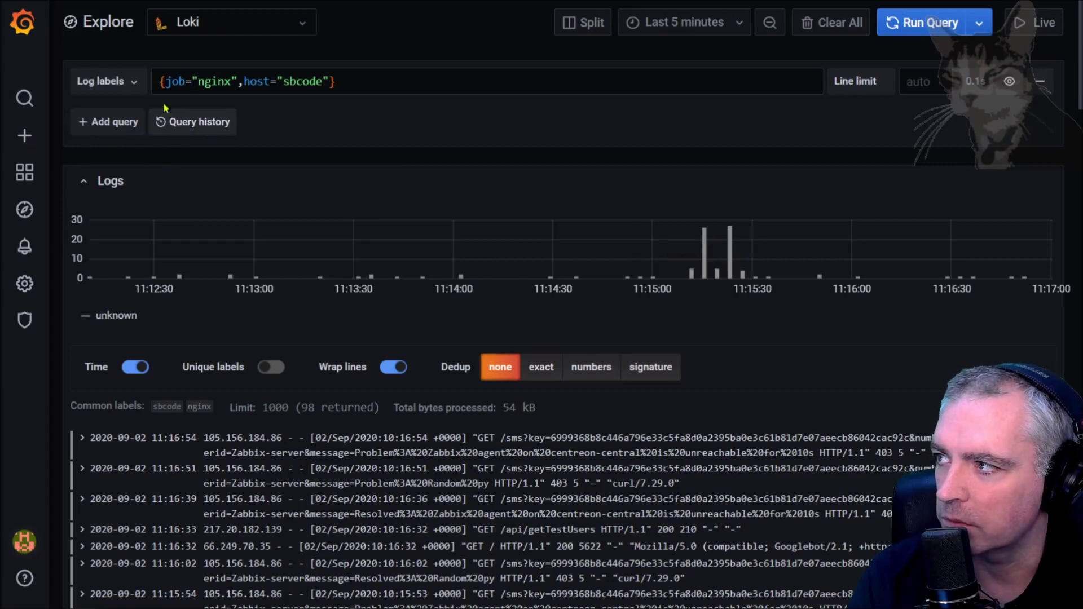
{"action": "left_click", "coordinate": [135, 86]}
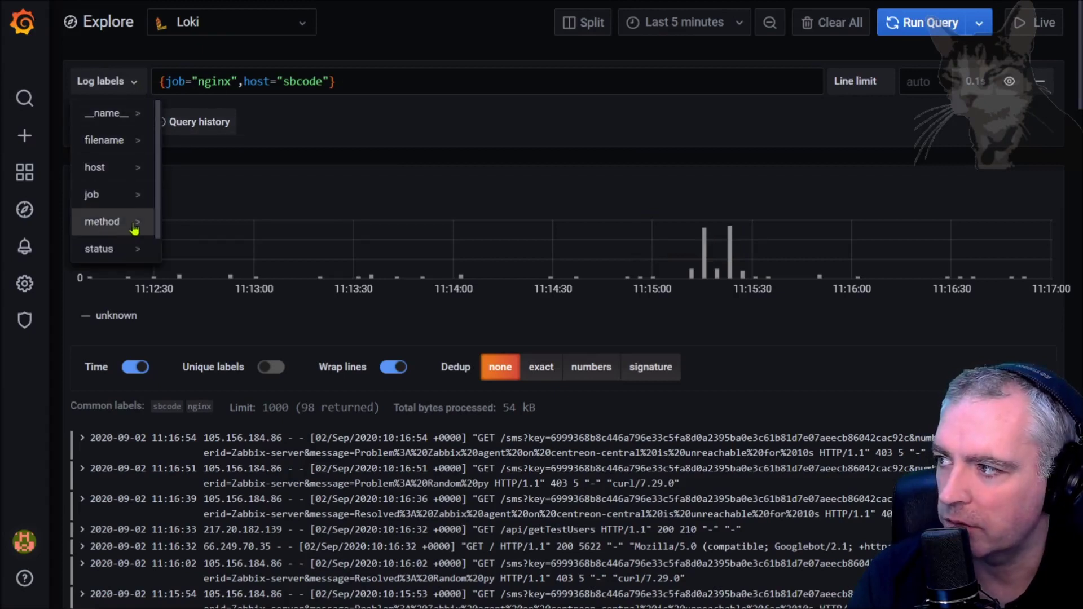
{"action": "left_click", "coordinate": [131, 255]}
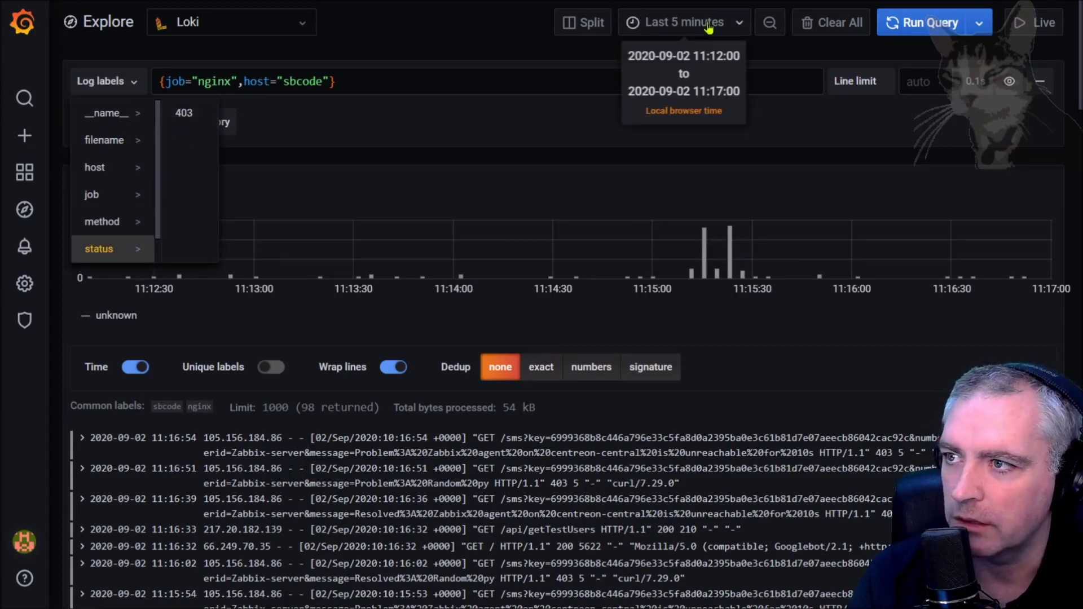
{"action": "left_click", "coordinate": [188, 114]}
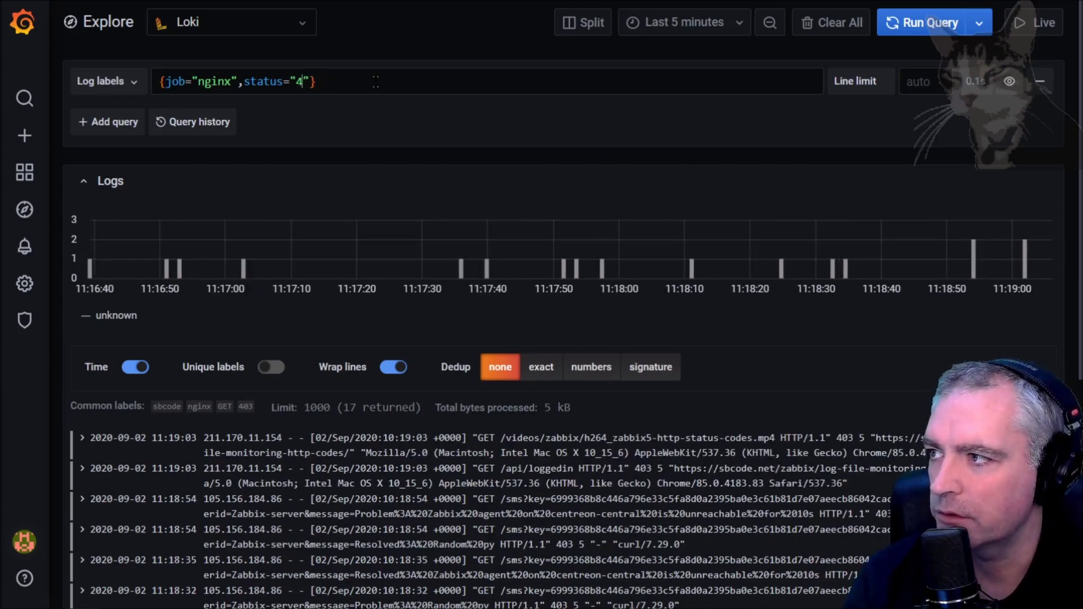
Step: Set the query's status label to 200, run it, and inspect the status codes and labels of the returned entries
{"action": "type", "text": "200"}
{"action": "key", "text": "shift+Return"}
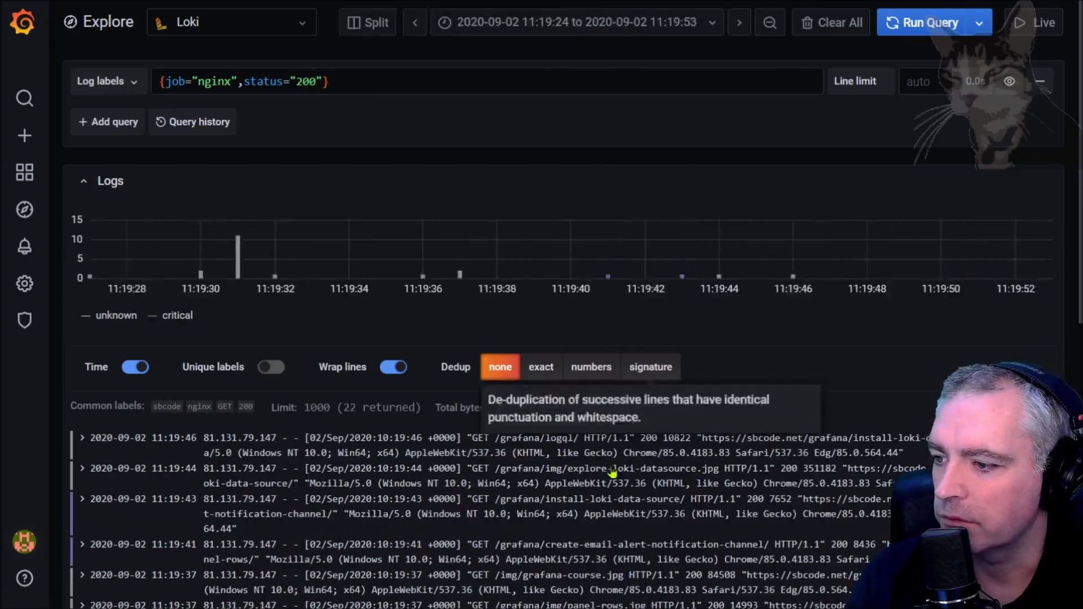
{"action": "scroll", "coordinate": [523, 353], "scroll_direction": "down", "scroll_amount": 10}
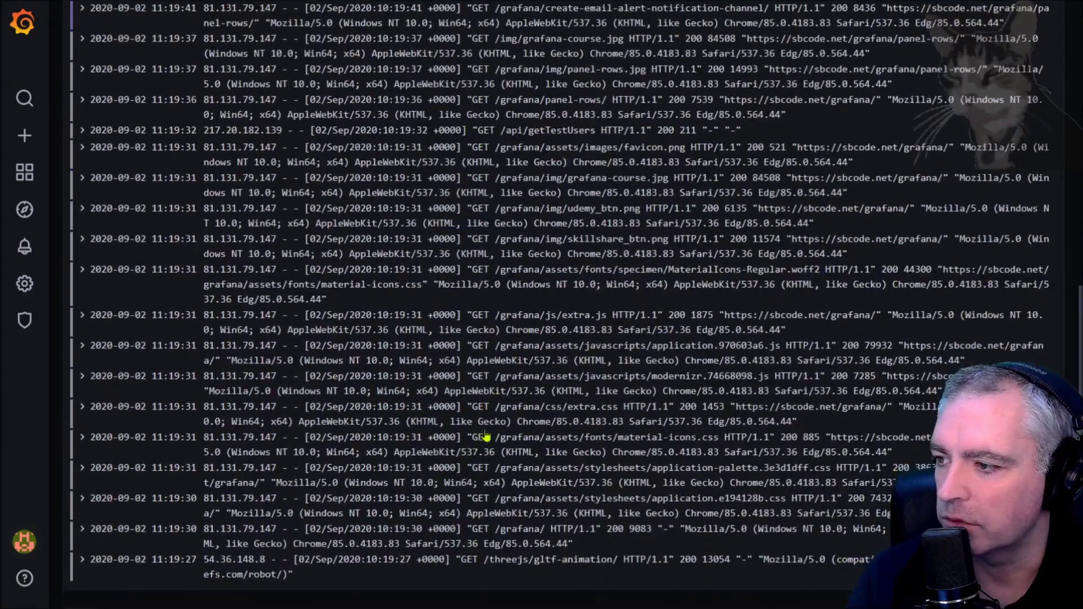
{"action": "scroll", "coordinate": [485, 434], "scroll_direction": "up", "scroll_amount": 5}
{"action": "double_click", "coordinate": [744, 423]}
{"action": "double_click", "coordinate": [739, 361]}
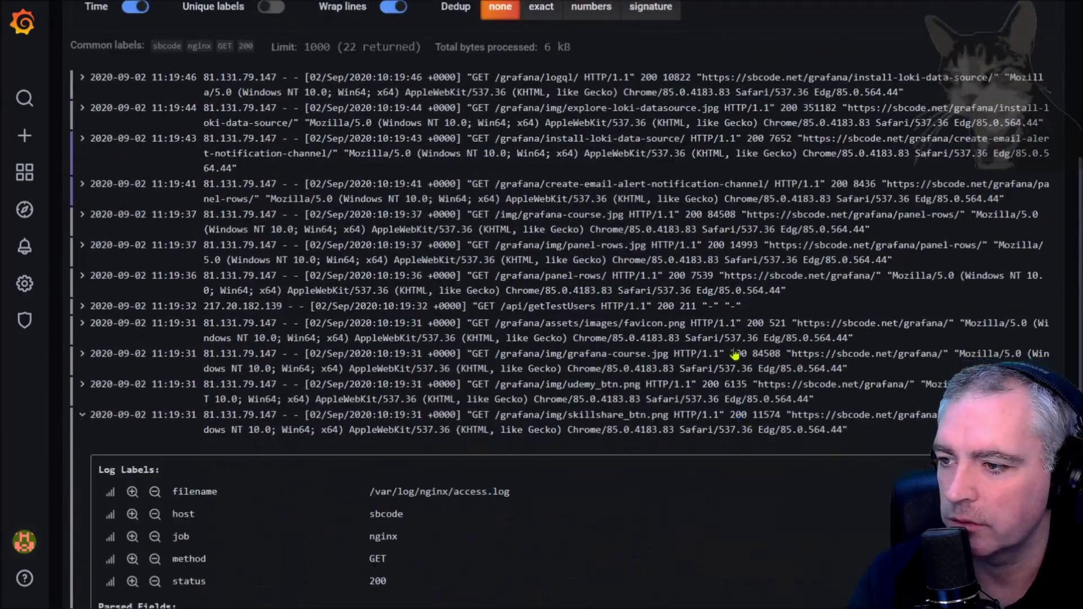
{"action": "double_click", "coordinate": [718, 238]}
{"action": "scroll", "coordinate": [728, 242], "scroll_direction": "up", "scroll_amount": 5}
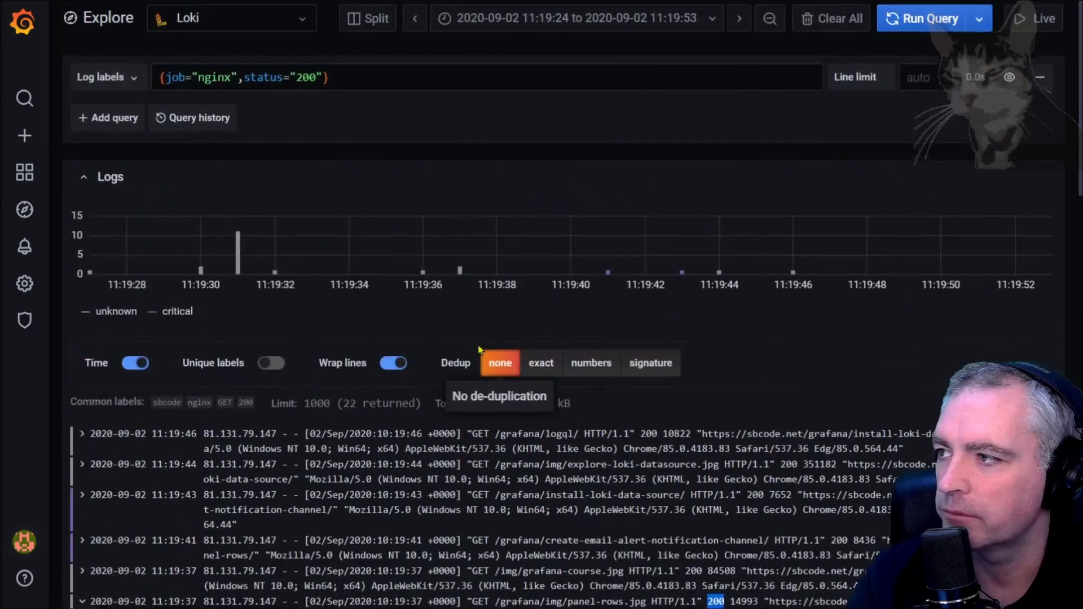
Step: Check which values the status and method log labels offer for filtering
{"action": "left_click", "coordinate": [129, 84]}
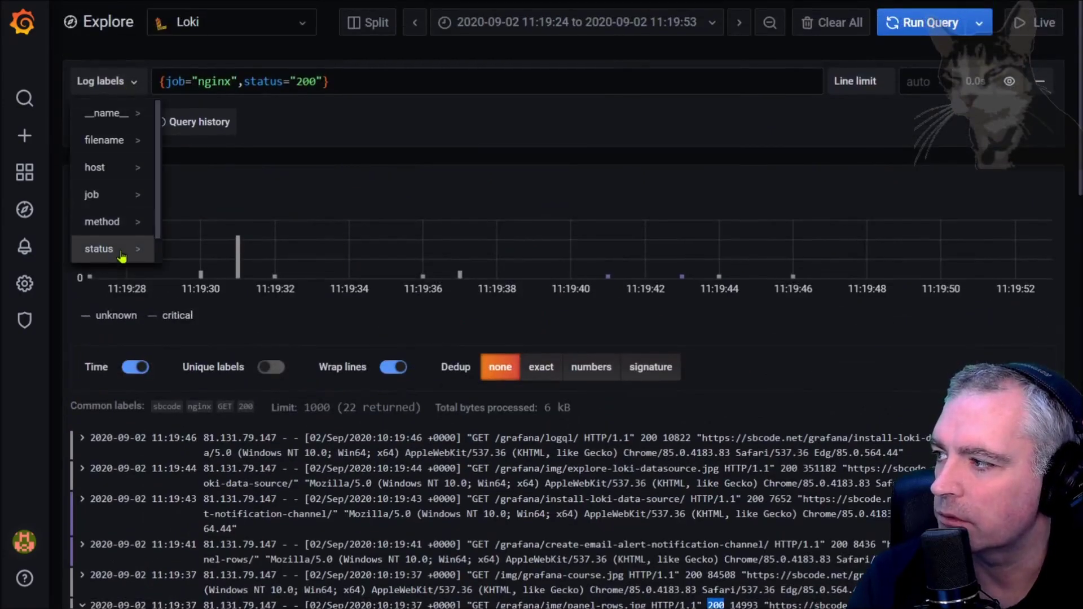
{"action": "left_click", "coordinate": [119, 250]}
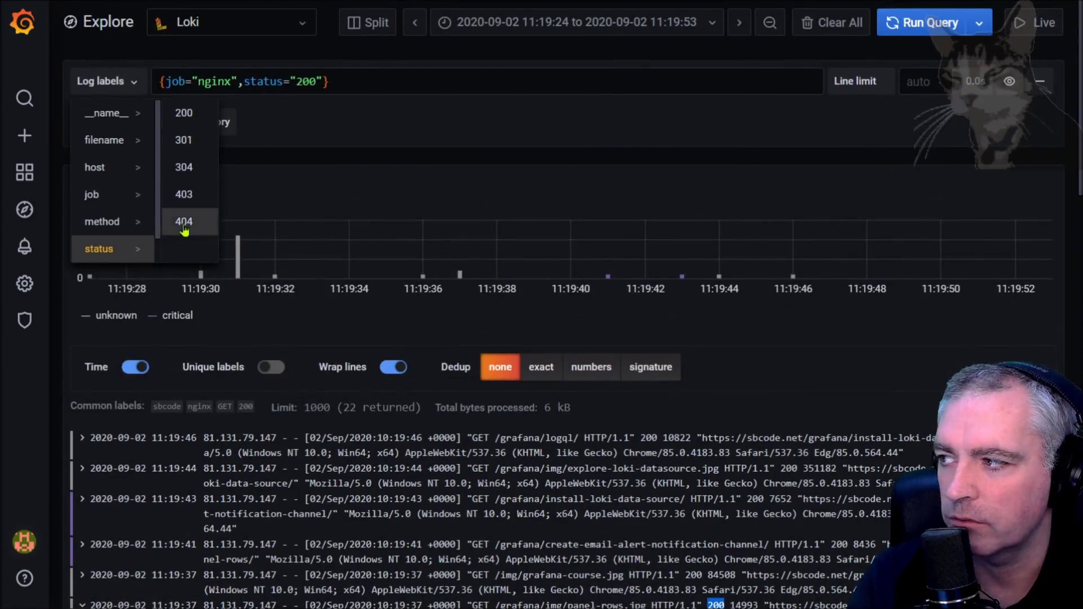
{"action": "left_click", "coordinate": [116, 221]}
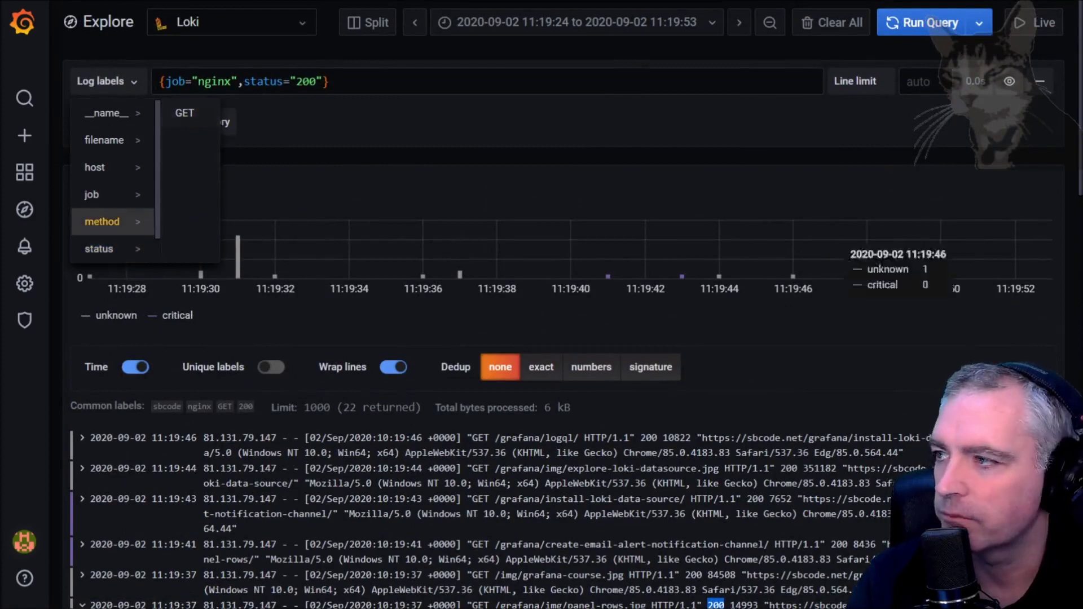
Step: Rebuild the Loki query with job set to nginx and host set to sbcode
{"action": "key", "text": "Up"}
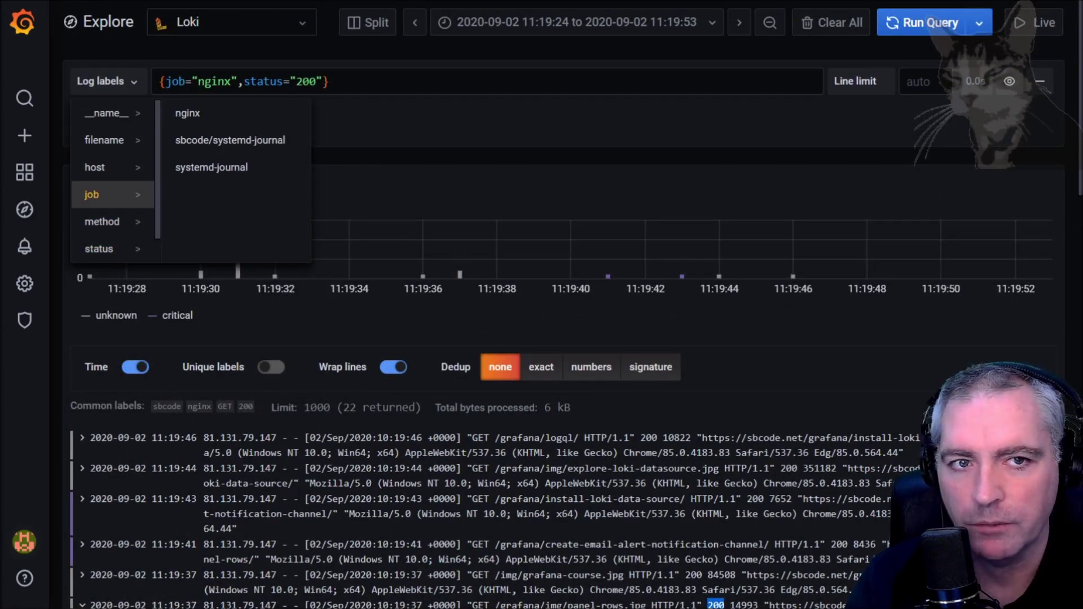
{"action": "left_click", "coordinate": [189, 112]}
{"action": "type", "text": ","}
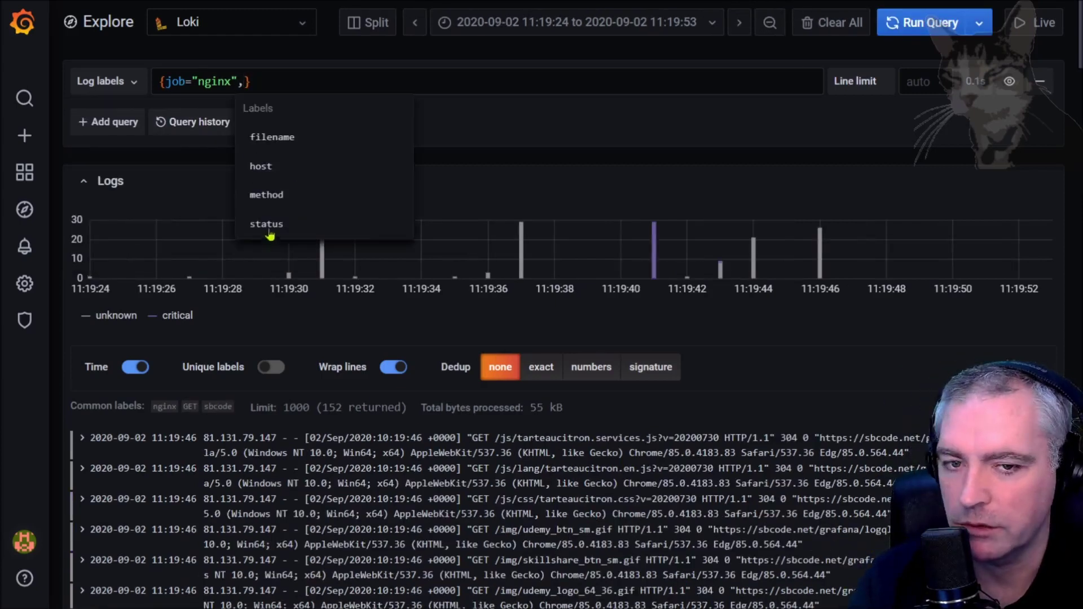
{"action": "left_click", "coordinate": [249, 170]}
{"action": "left_click", "coordinate": [310, 135]}
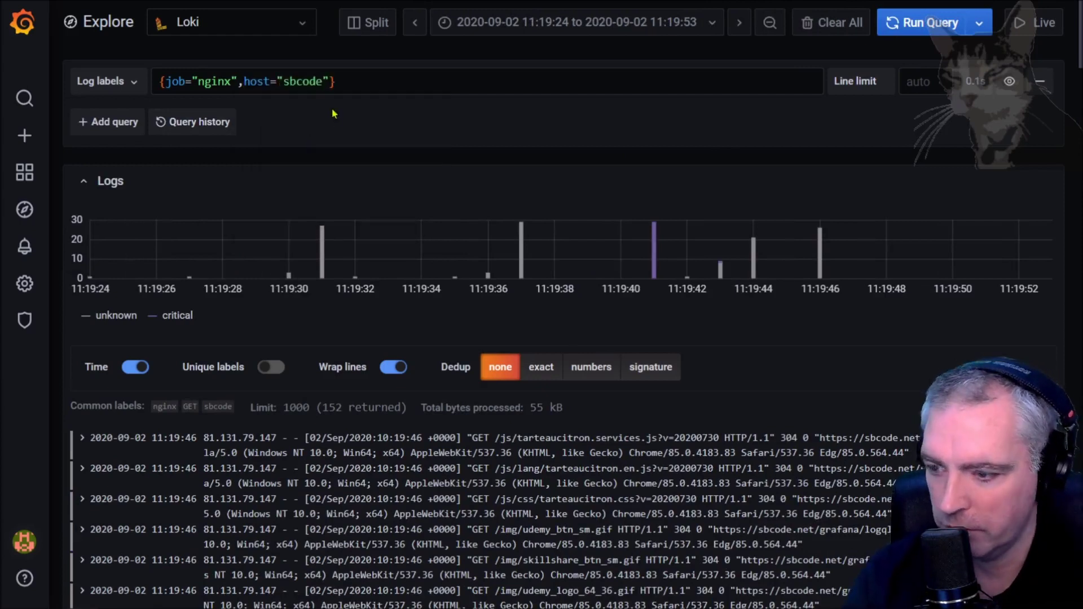
Step: Add the label filter status="403" to the Loki query for the nginx job and sbcode host, and run it
{"action": "type", "text": ",st"}
{"action": "left_click", "coordinate": [338, 108]}
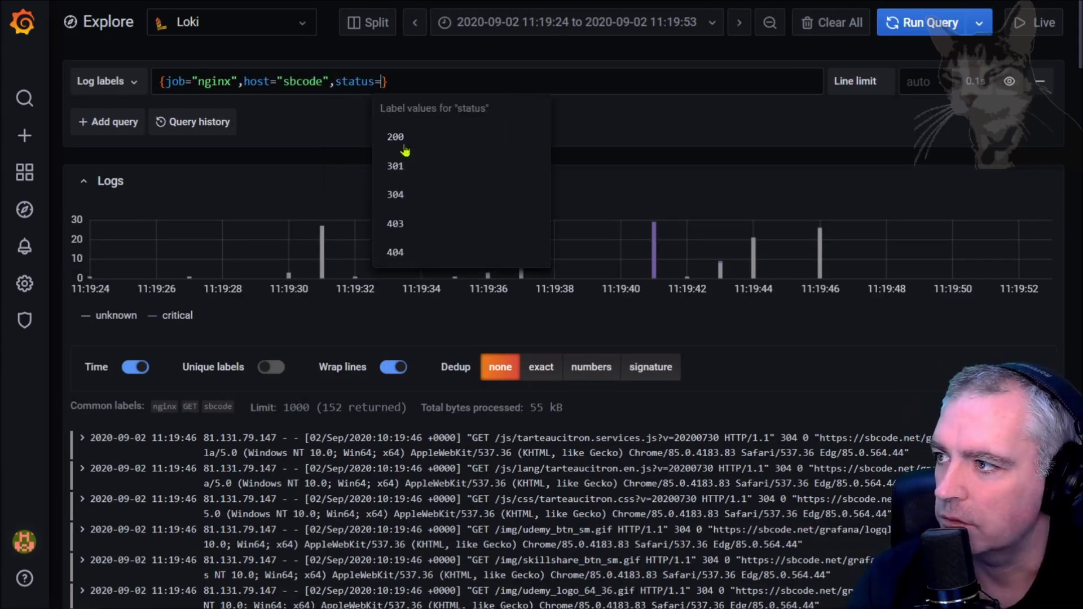
{"action": "left_click", "coordinate": [401, 149]}
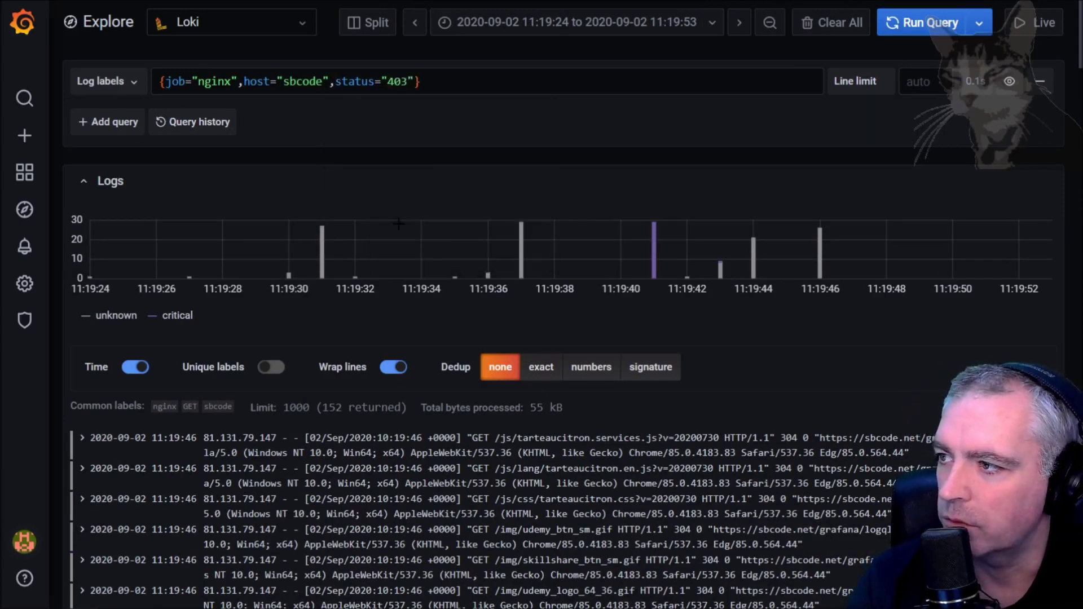
{"action": "left_click", "coordinate": [513, 145]}
Step: Switch to the Promtail tutorial page and open its Regex 101 link, ready for entering a test string
{"action": "key", "text": "alt+Tab"}
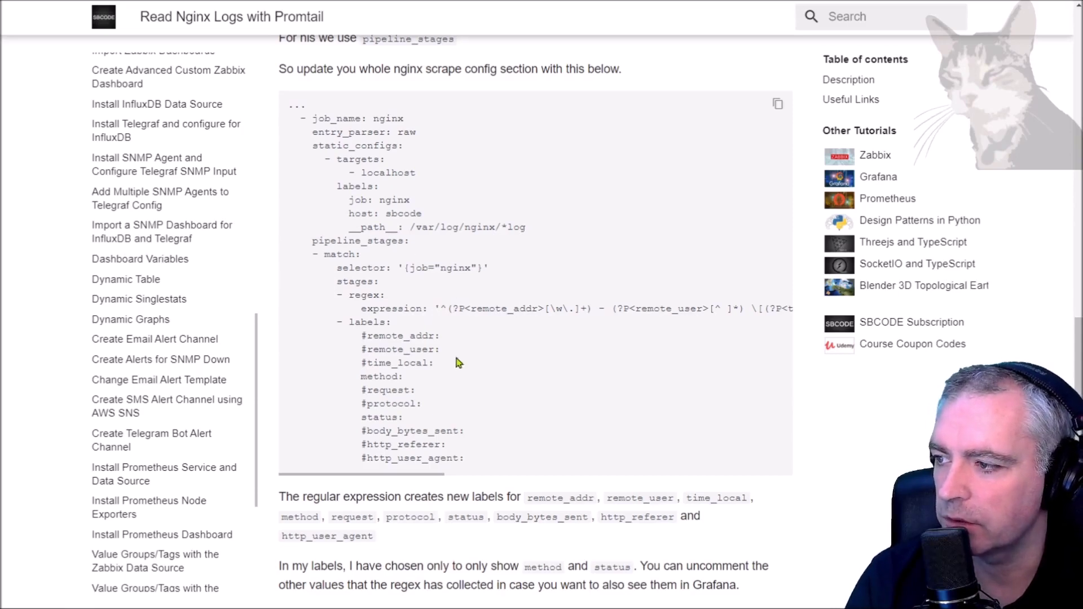
{"action": "scroll", "coordinate": [415, 373], "scroll_direction": "down", "scroll_amount": 5}
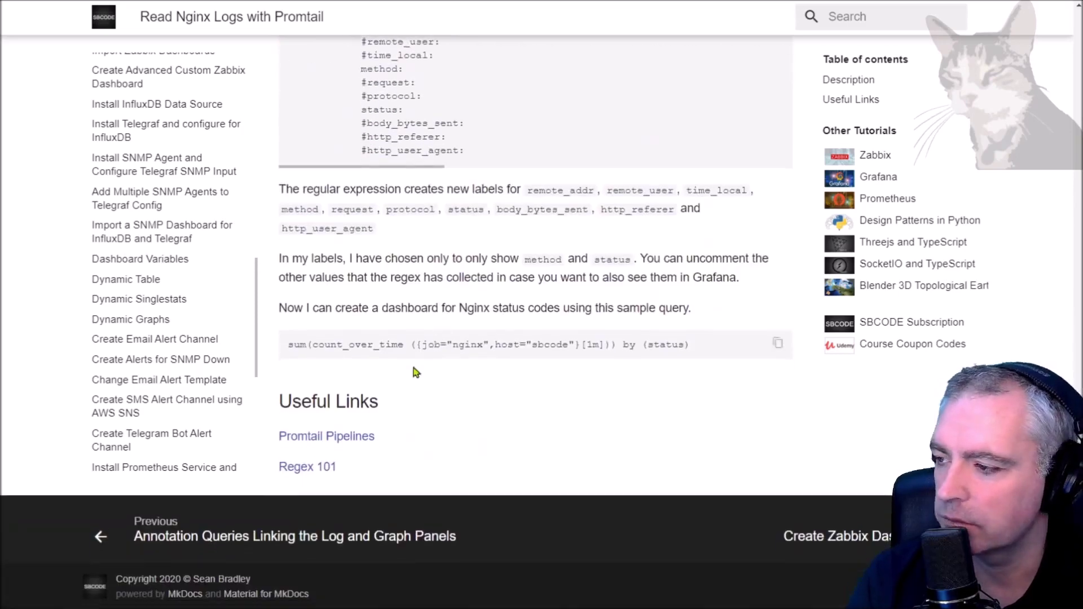
{"action": "right_click", "coordinate": [307, 473]}
{"action": "left_click", "coordinate": [362, 377]}
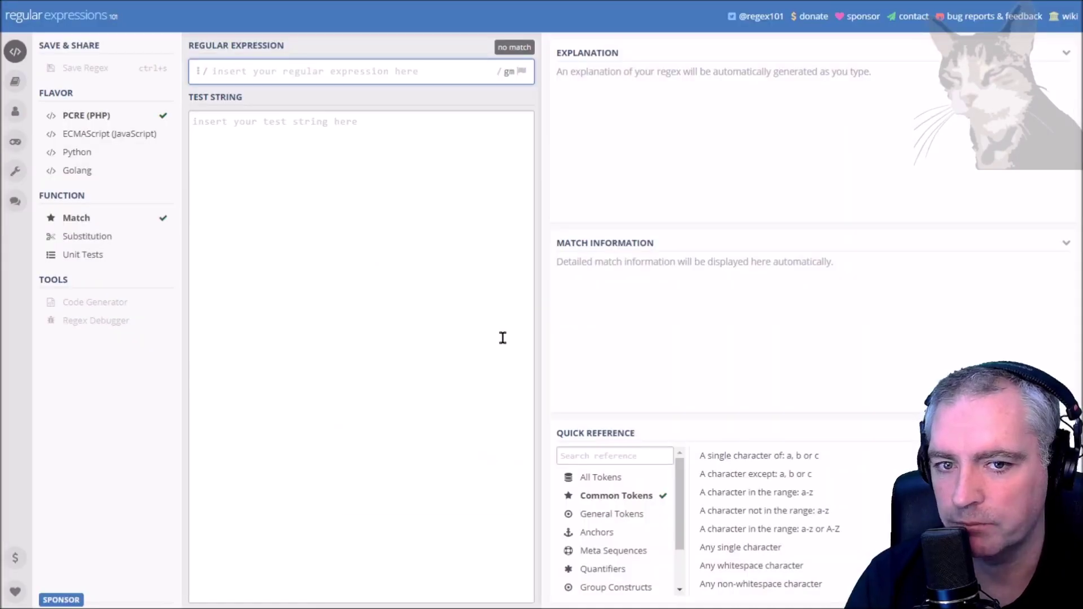
{"action": "left_click", "coordinate": [415, 119]}
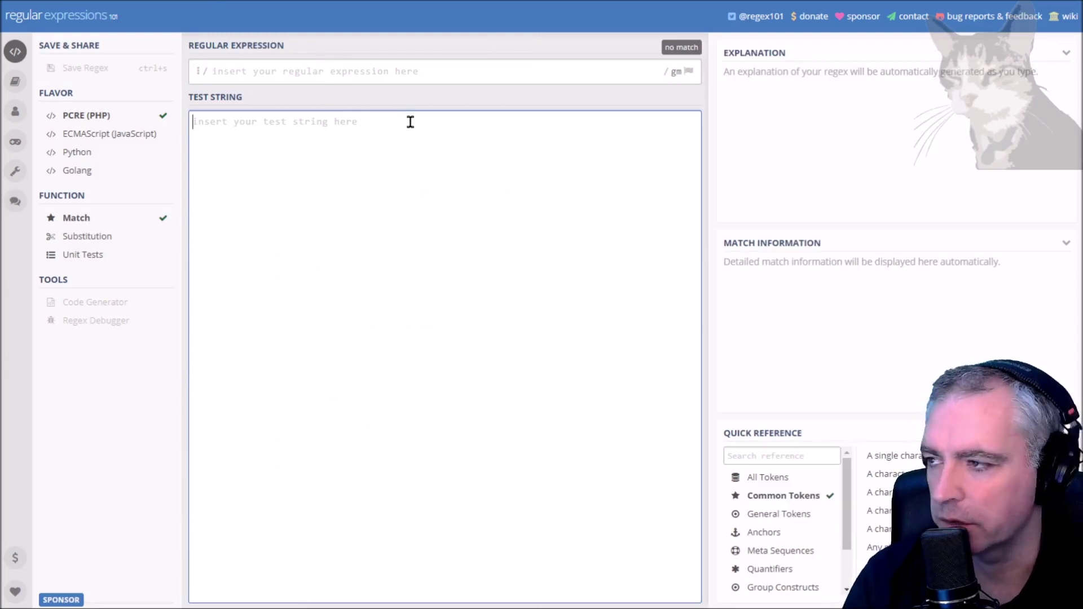
Step: Switch to the terminal and output the last lines of /var/log/nginx/access.log with tail
{"action": "key", "text": "alt+Tab"}
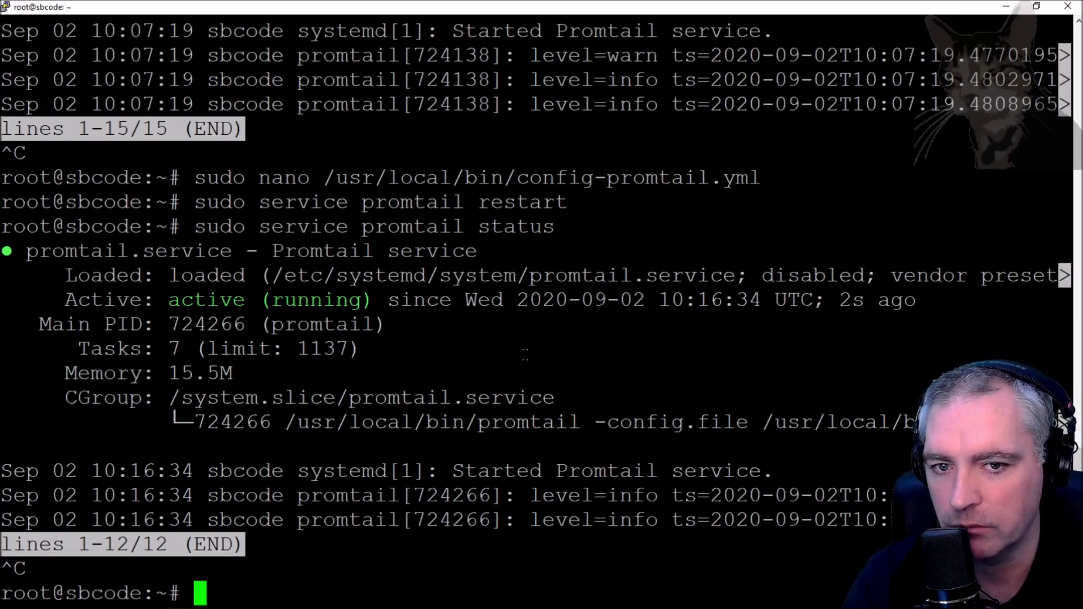
{"action": "type", "text": "tail /"}
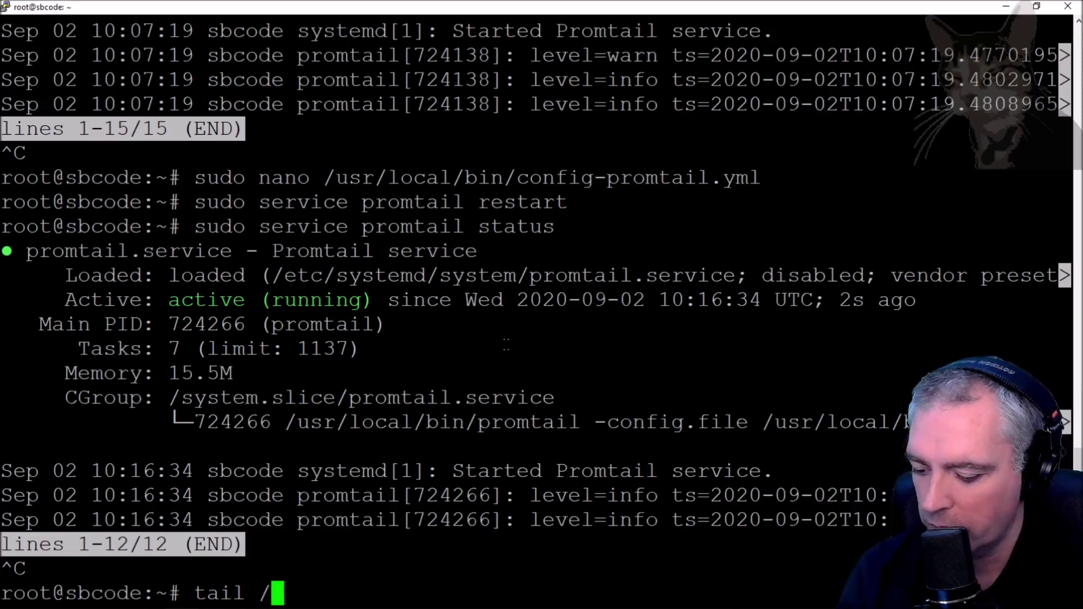
{"action": "type", "text": "var/log/"}
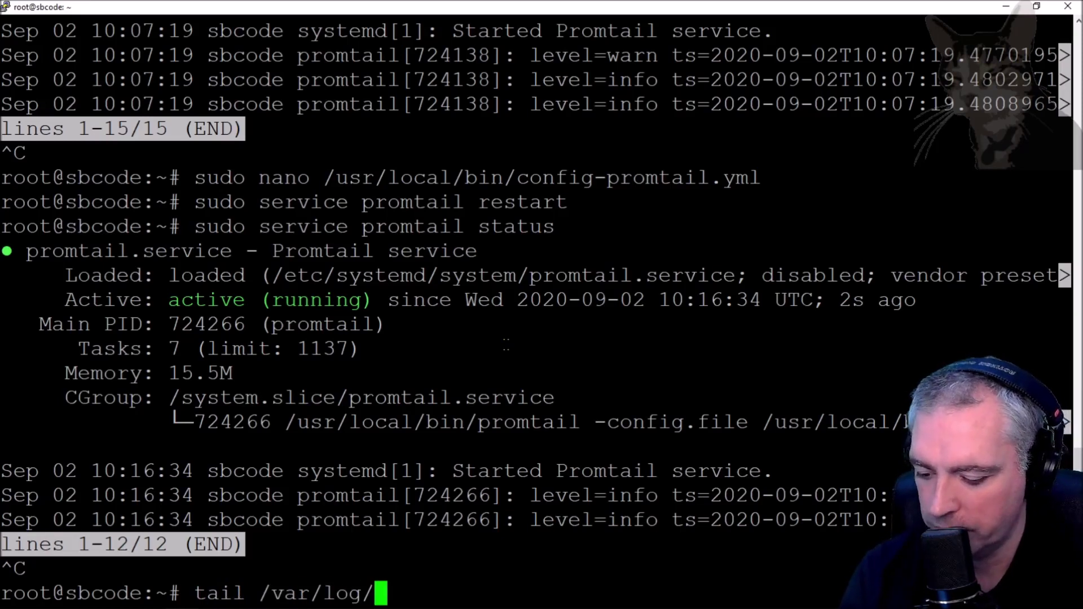
{"action": "type", "text": "nga"}
{"action": "key", "text": "BackSpace"}
{"action": "type", "text": "i"}
{"action": "key", "text": "Tab"}
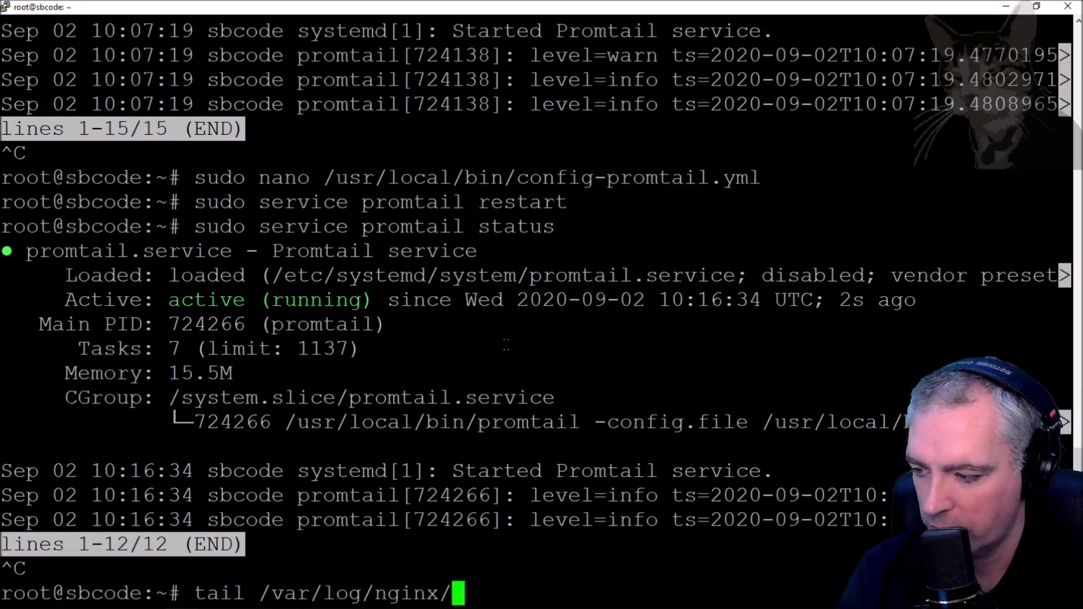
{"action": "type", "text": "acc"}
{"action": "key", "text": "Tab"}
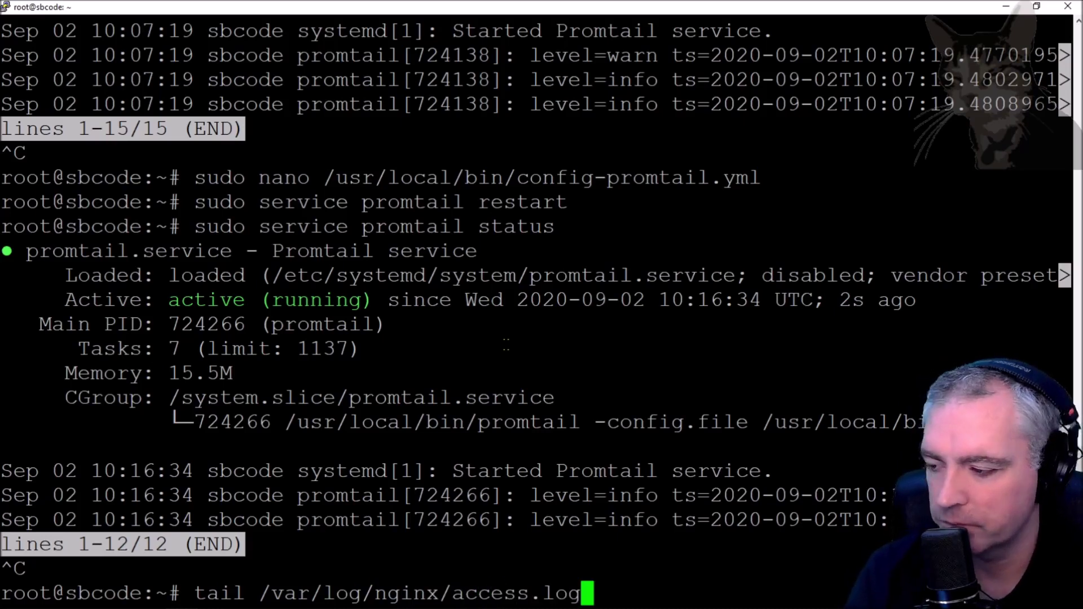
{"action": "key", "text": "Return"}
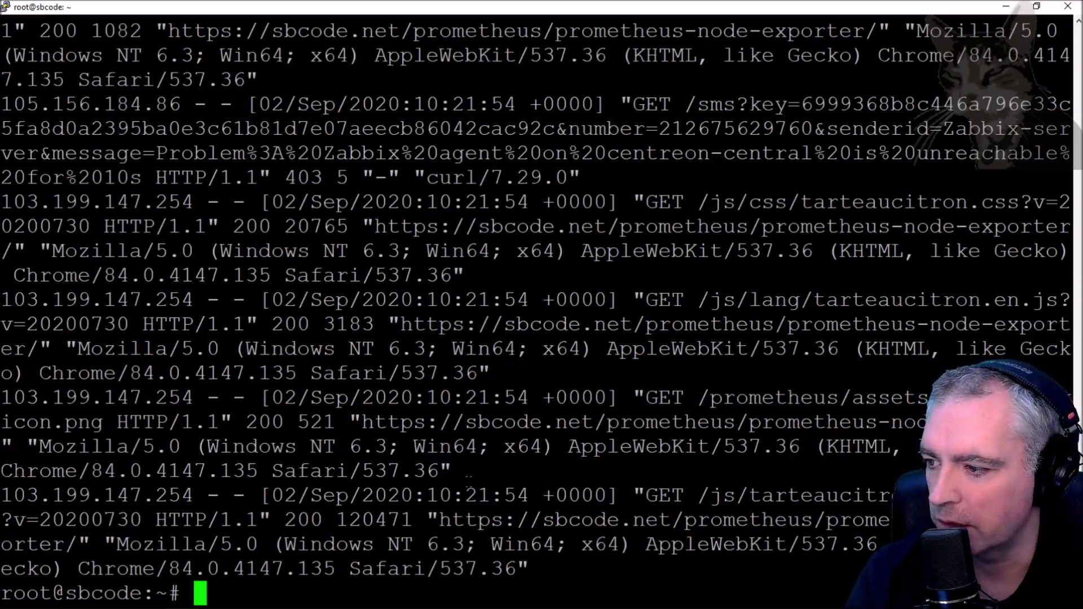
Step: Copy the last five access log entries from the terminal into the test string on the Regex 101 page
{"action": "left_click_drag", "start_coordinate": [533, 567], "coordinate": [5, 110]}
{"action": "key", "text": "ctrl+c"}
{"action": "key", "text": "alt+Tab"}
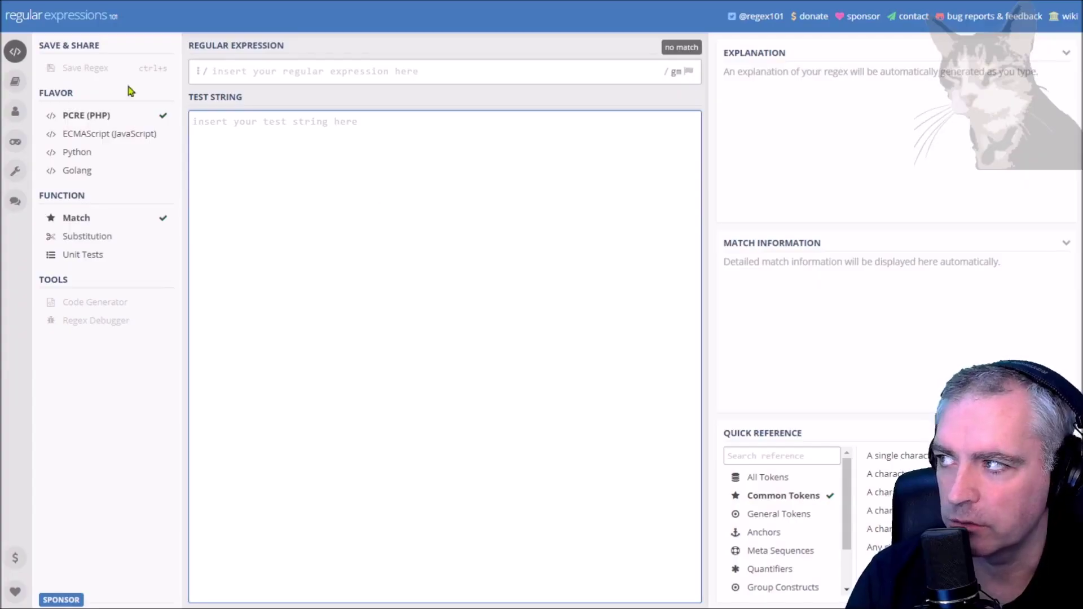
{"action": "key", "text": "ctrl+v"}
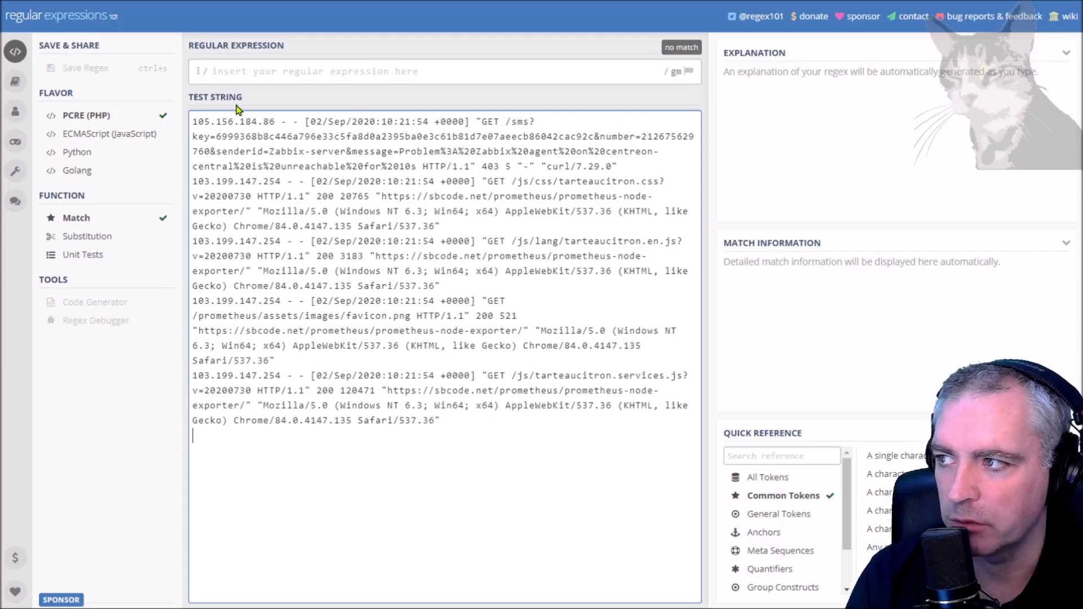
Step: Copy the pipeline's regex expression from the tutorial into the regular expression field of Regex 101, and widen the match details
{"action": "key", "text": "ctrl+Tab"}
{"action": "scroll", "coordinate": [530, 240], "scroll_direction": "up", "scroll_amount": 5}
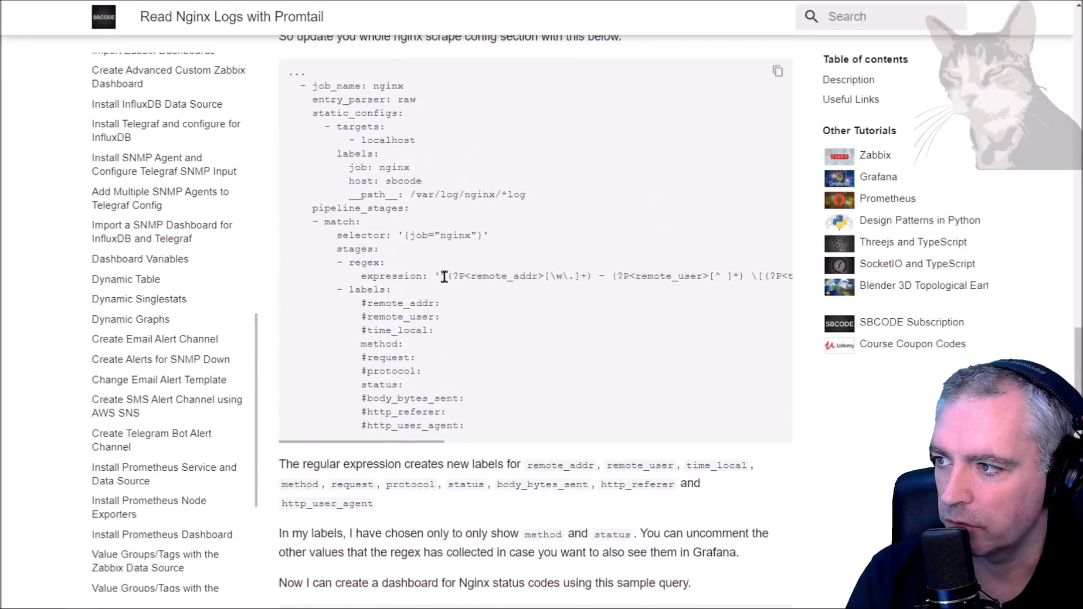
{"action": "left_click_drag", "start_coordinate": [439, 275], "coordinate": [776, 276]}
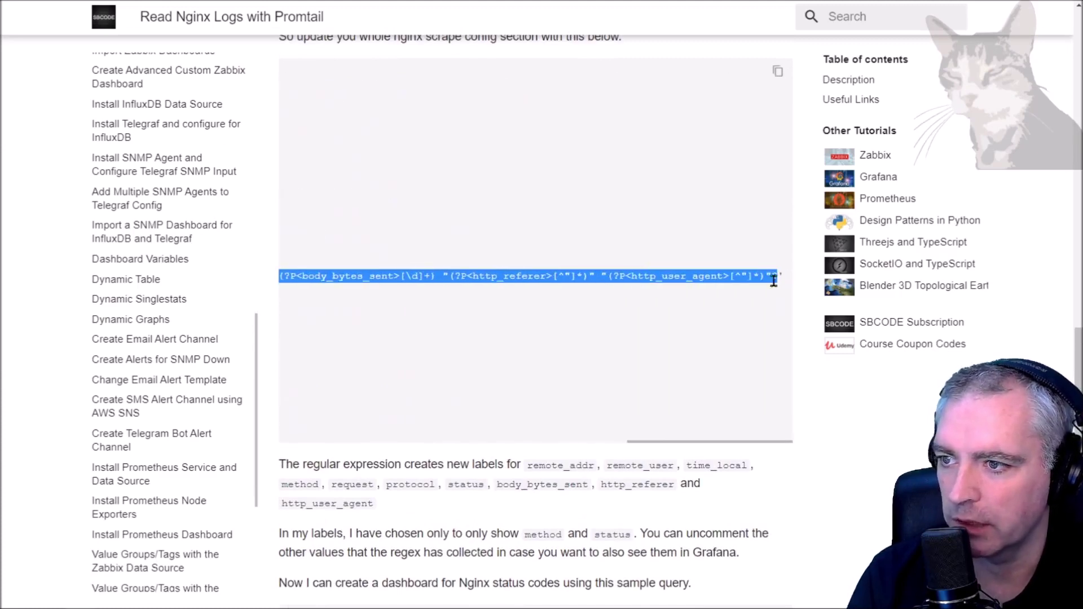
{"action": "key", "text": "ctrl+c"}
{"action": "key", "text": "alt+Tab"}
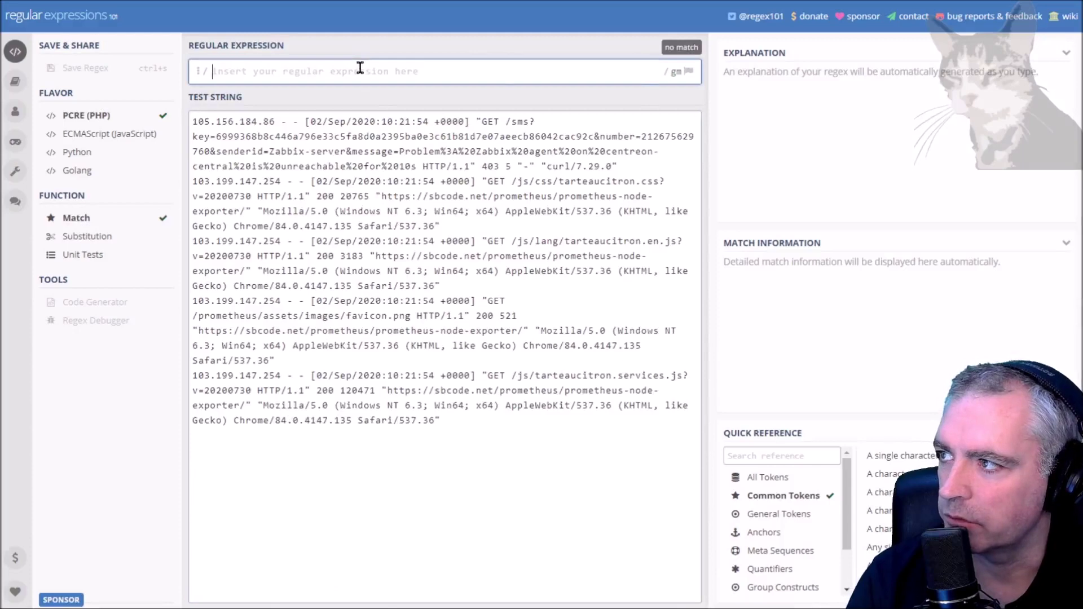
{"action": "left_click", "coordinate": [358, 67]}
{"action": "key", "text": "ctrl+v"}
{"action": "left_click_drag", "start_coordinate": [719, 271], "coordinate": [542, 271]}
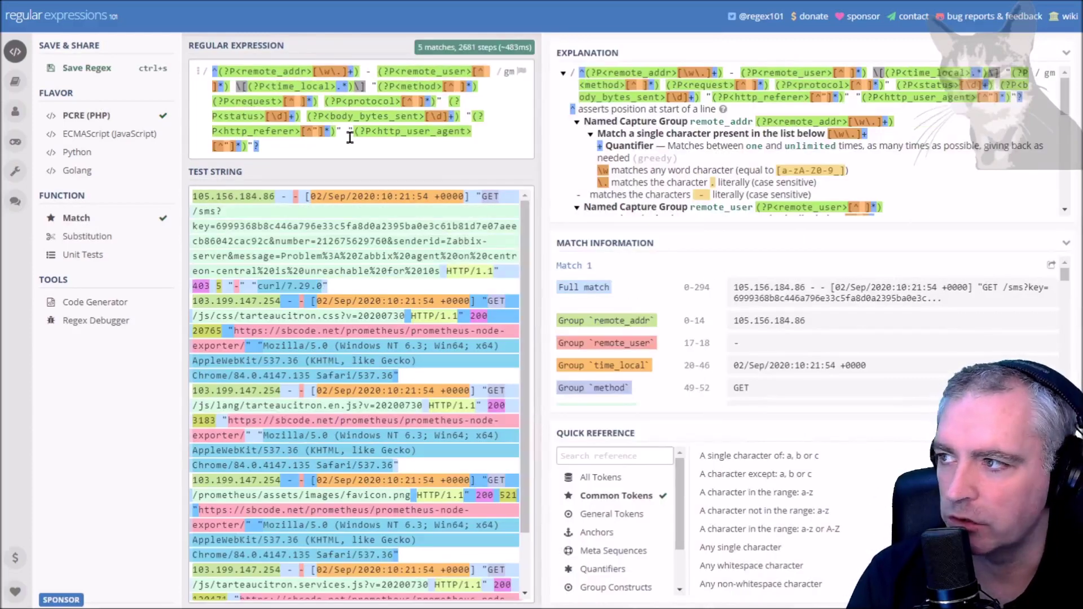
Step: Examine the matched log lines and the named capture groups, focusing on the status group
{"action": "scroll", "coordinate": [338, 395], "scroll_direction": "down", "scroll_amount": 3}
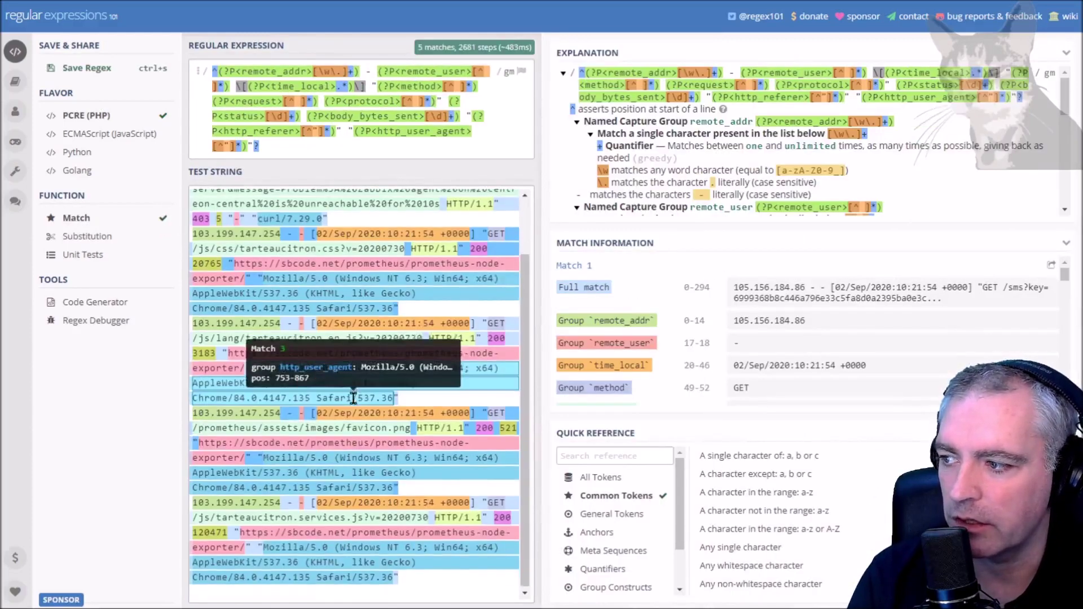
{"action": "scroll", "coordinate": [649, 349], "scroll_direction": "down", "scroll_amount": 2}
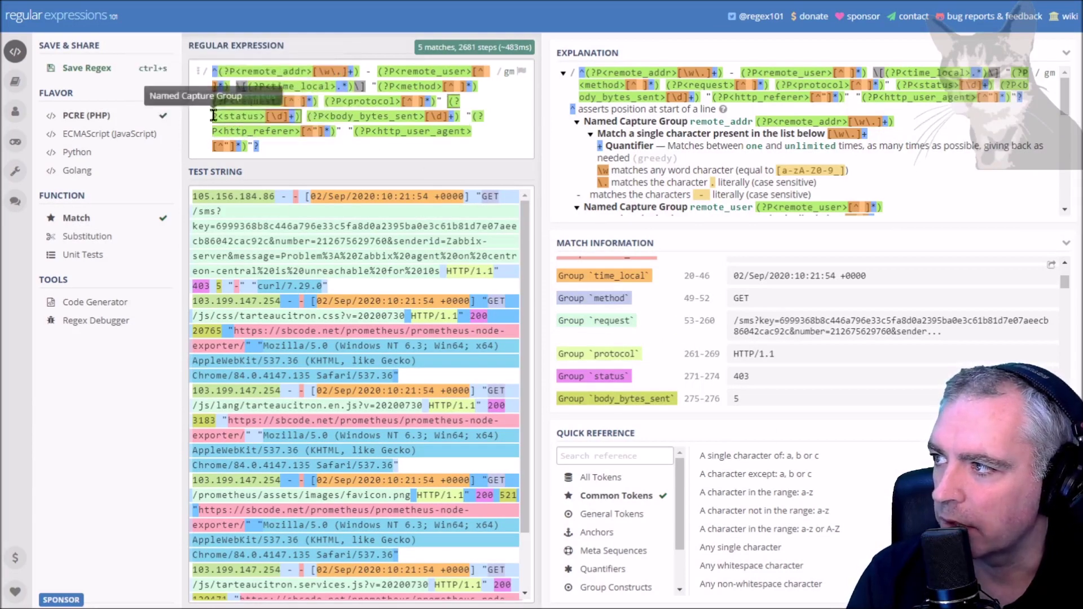
{"action": "left_click", "coordinate": [259, 116]}
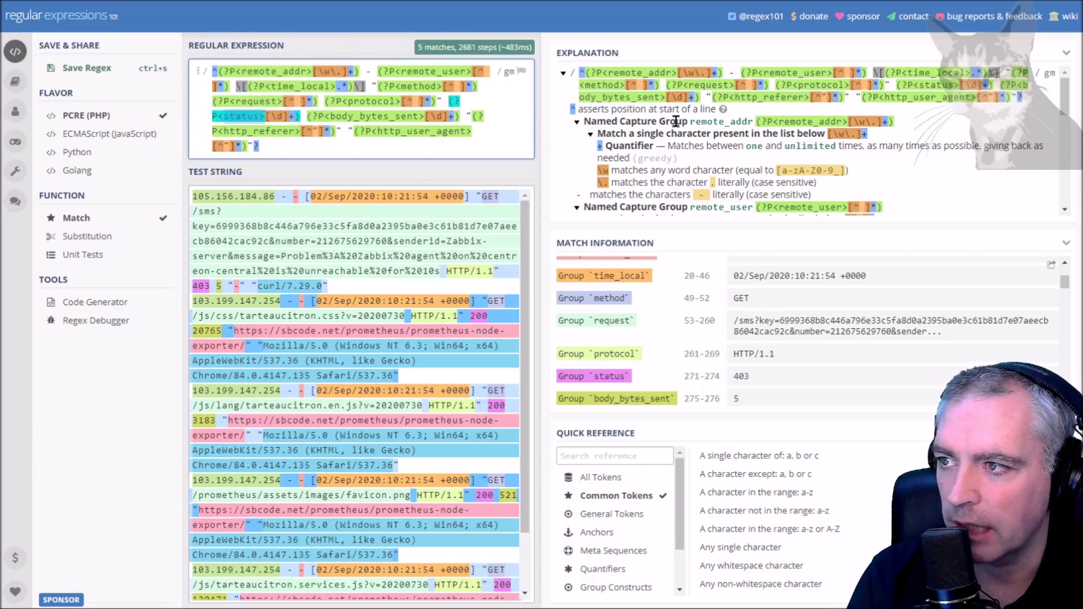
{"action": "left_click", "coordinate": [597, 376]}
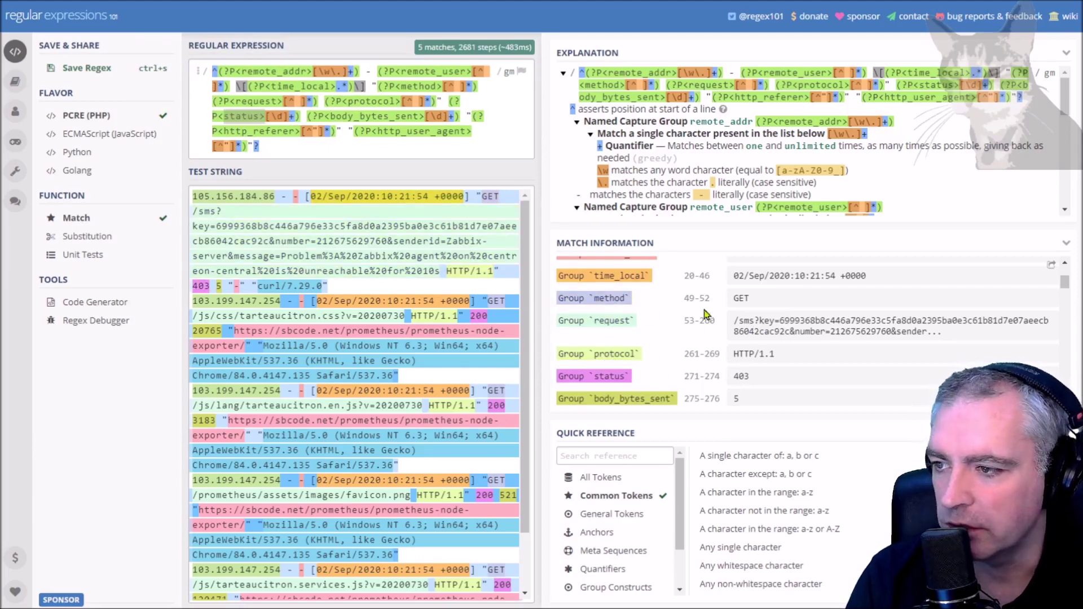
Step: Compare the named groups in the tutorial's regex with the commented and active entries in its labels section
{"action": "key", "text": "ctrl+Tab"}
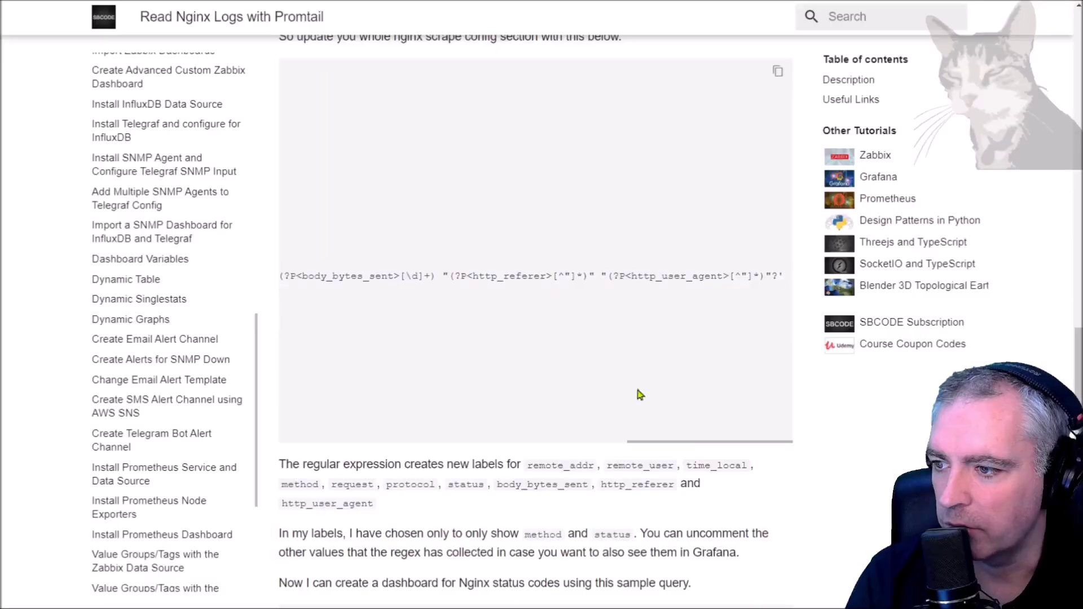
{"action": "scroll", "coordinate": [690, 445], "scroll_direction": "down", "scroll_amount": 2}
{"action": "scroll", "coordinate": [689, 445], "scroll_direction": "left", "scroll_amount": 10}
{"action": "left_click_drag", "start_coordinate": [471, 184], "coordinate": [545, 185]}
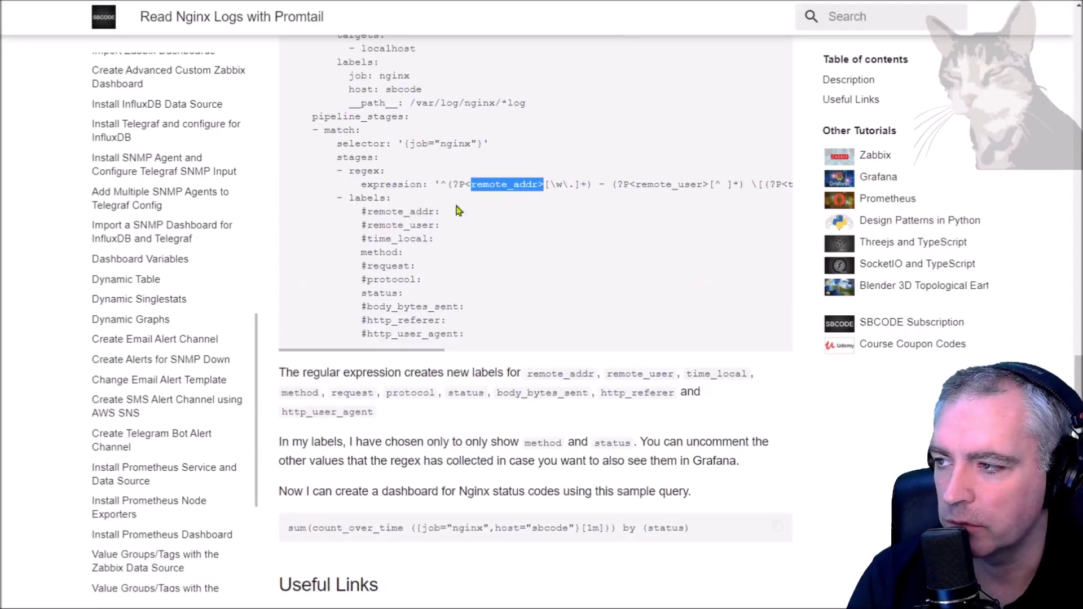
{"action": "left_click_drag", "start_coordinate": [362, 212], "coordinate": [435, 213]}
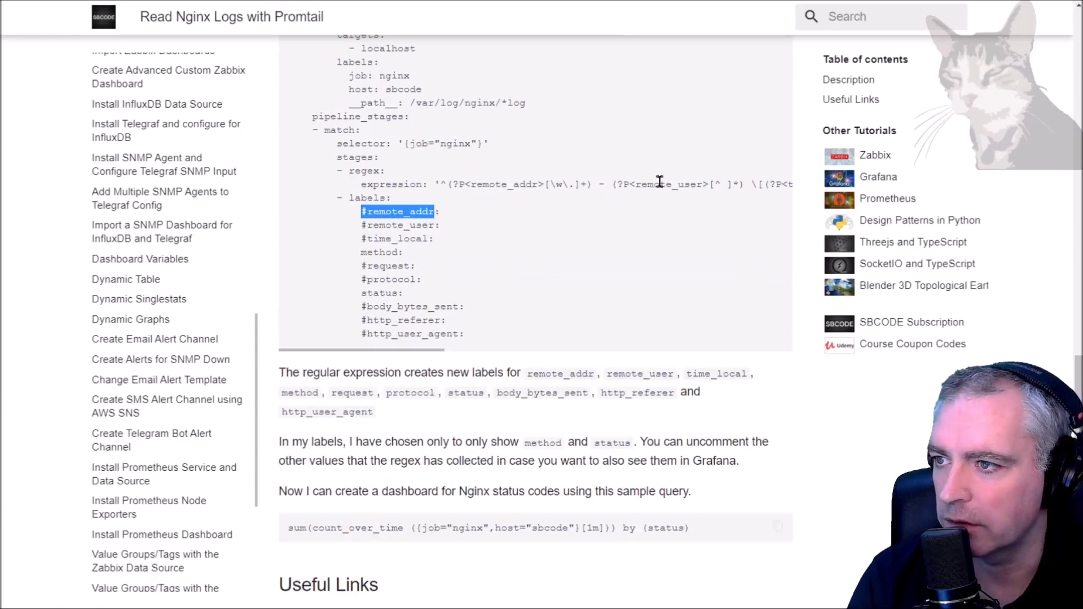
{"action": "left_click_drag", "start_coordinate": [661, 182], "coordinate": [625, 184]}
{"action": "left_click", "coordinate": [397, 224]}
{"action": "left_click_drag", "start_coordinate": [359, 255], "coordinate": [403, 254]}
{"action": "left_click_drag", "start_coordinate": [367, 293], "coordinate": [405, 294]}
{"action": "left_click_drag", "start_coordinate": [406, 349], "coordinate": [375, 351]}
{"action": "double_click", "coordinate": [573, 183]}
{"action": "double_click", "coordinate": [580, 184]}
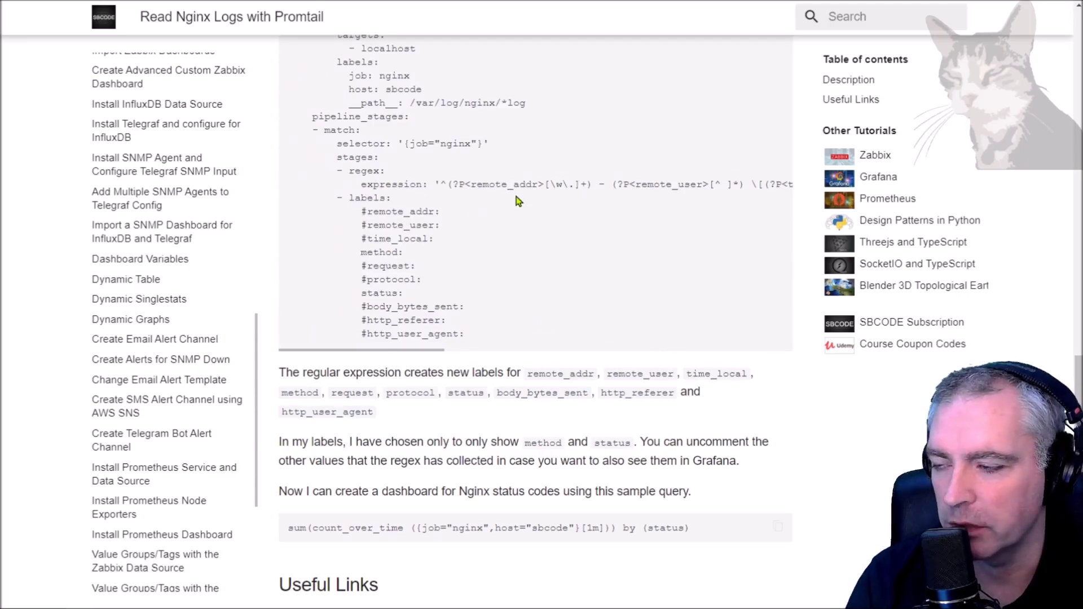
{"action": "left_click_drag", "start_coordinate": [359, 185], "coordinate": [707, 184]}
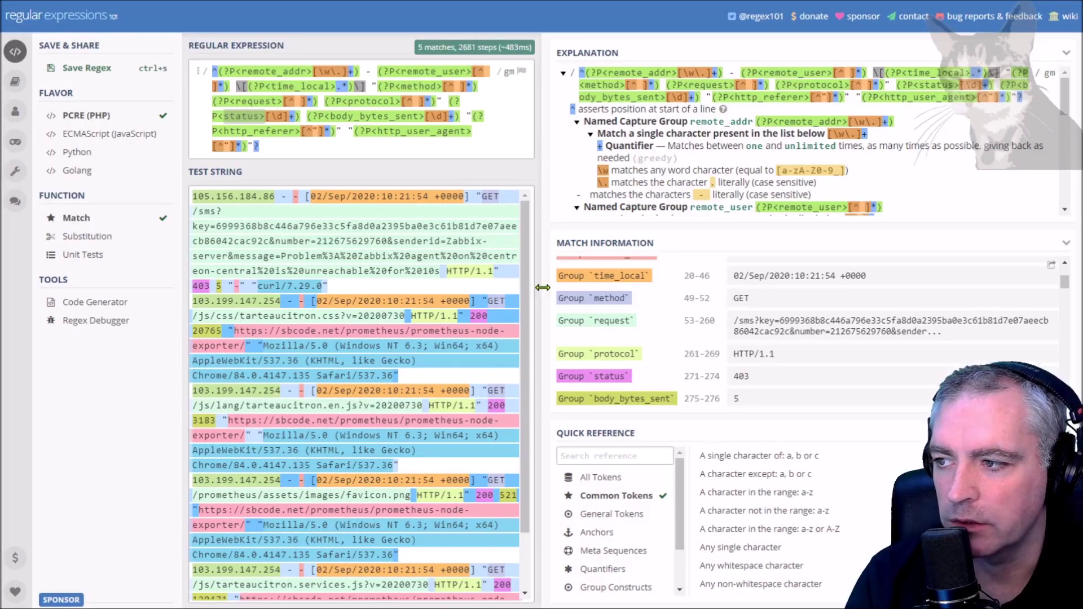
{"action": "left_click_drag", "start_coordinate": [543, 288], "coordinate": [740, 288]}
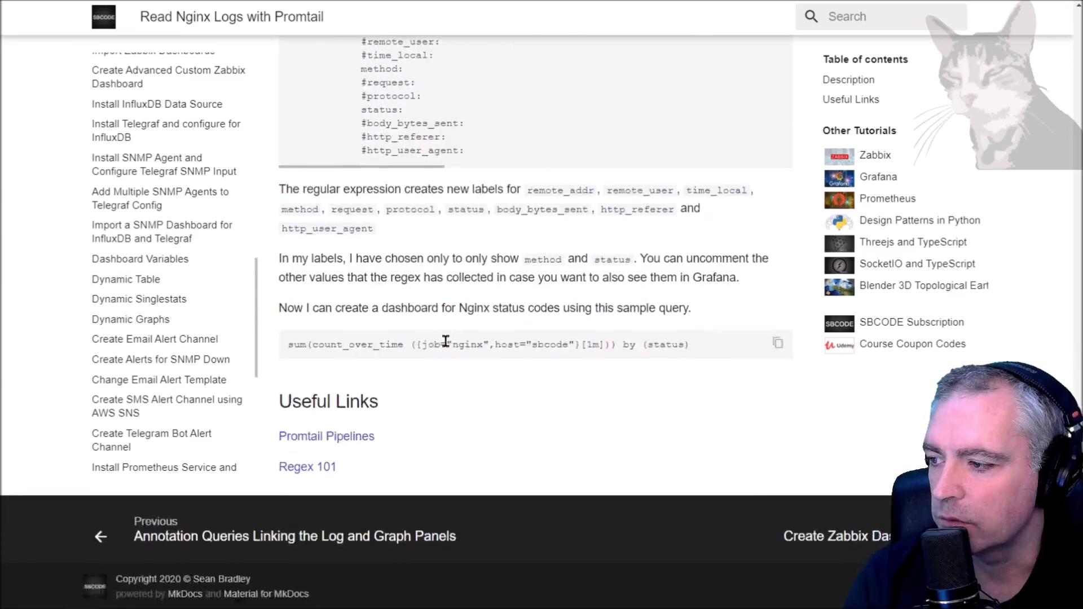
Step: Review the tutorial from its beginning, including the Nginx scrape config and its log path /var/log/nginx/*log
{"action": "scroll", "coordinate": [446, 340], "scroll_direction": "up", "scroll_amount": 15}
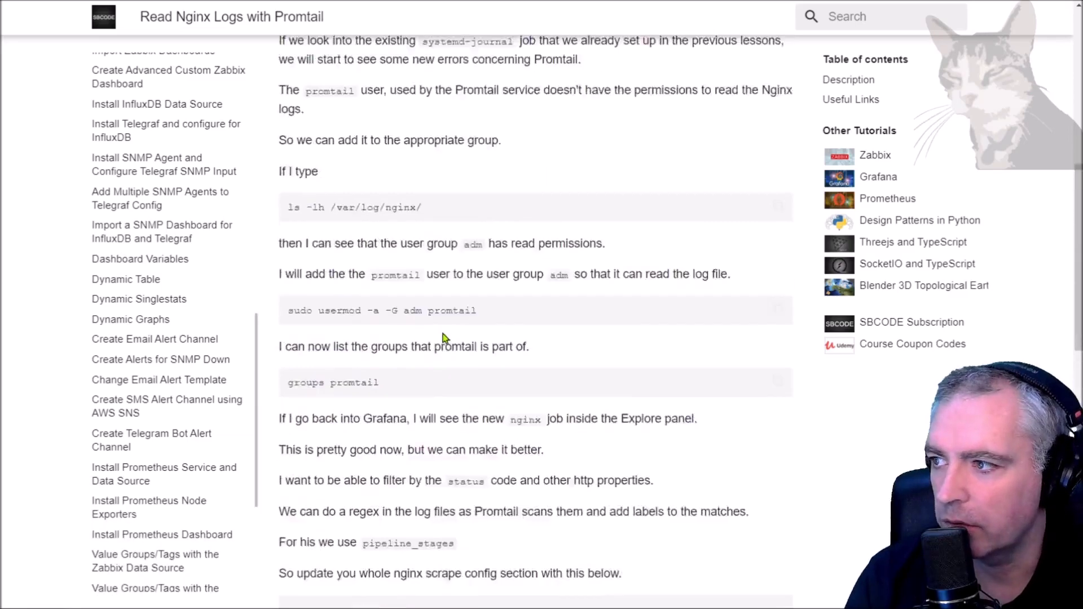
{"action": "scroll", "coordinate": [446, 338], "scroll_direction": "up", "scroll_amount": 9}
{"action": "left_click_drag", "start_coordinate": [342, 86], "coordinate": [454, 87]}
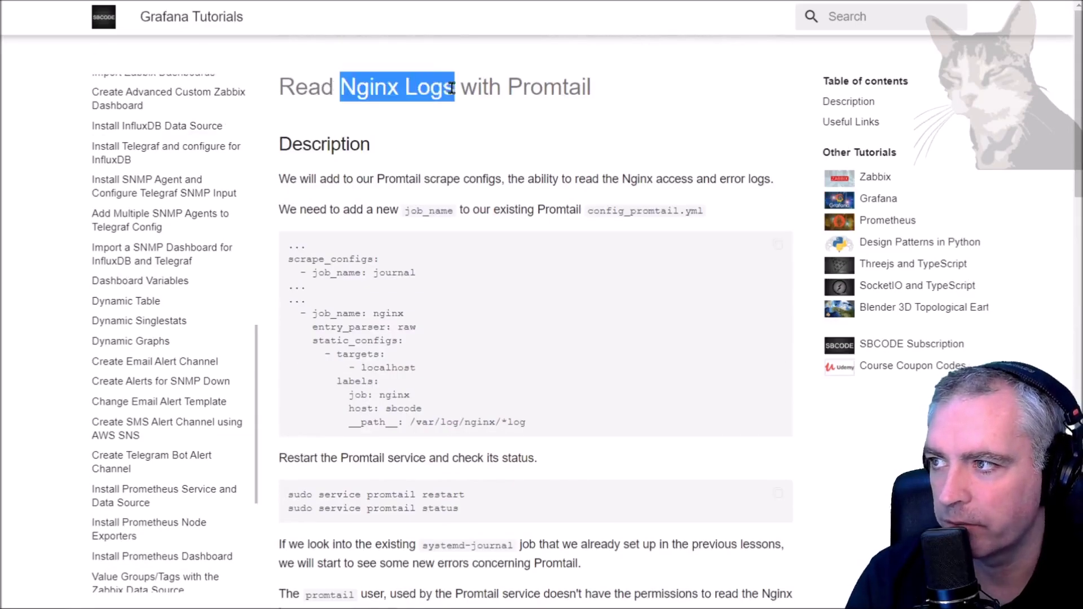
{"action": "scroll", "coordinate": [430, 290], "scroll_direction": "down", "scroll_amount": 3}
{"action": "mouse_move", "coordinate": [410, 239]}
{"action": "left_mouse_down"}
{"action": "mouse_move", "coordinate": [488, 240]}
{"action": "mouse_move", "coordinate": [409, 240]}
{"action": "left_mouse_up"}
{"action": "left_click", "coordinate": [506, 239]}
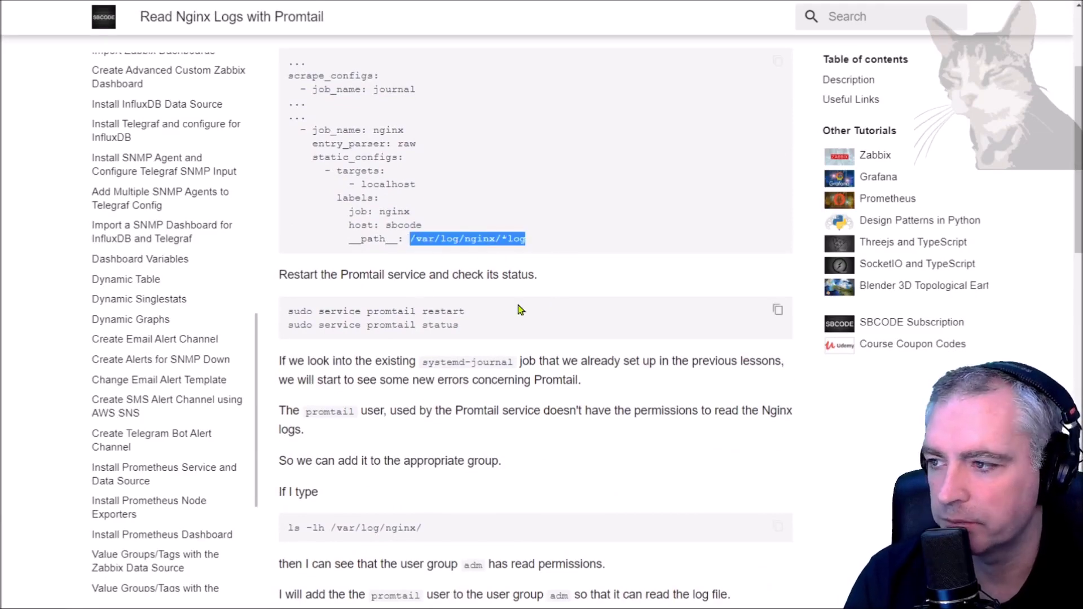
{"action": "left_click", "coordinate": [510, 265]}
{"action": "scroll", "coordinate": [496, 266], "scroll_direction": "down", "scroll_amount": 3}
{"action": "scroll", "coordinate": [499, 271], "scroll_direction": "up", "scroll_amount": 3}
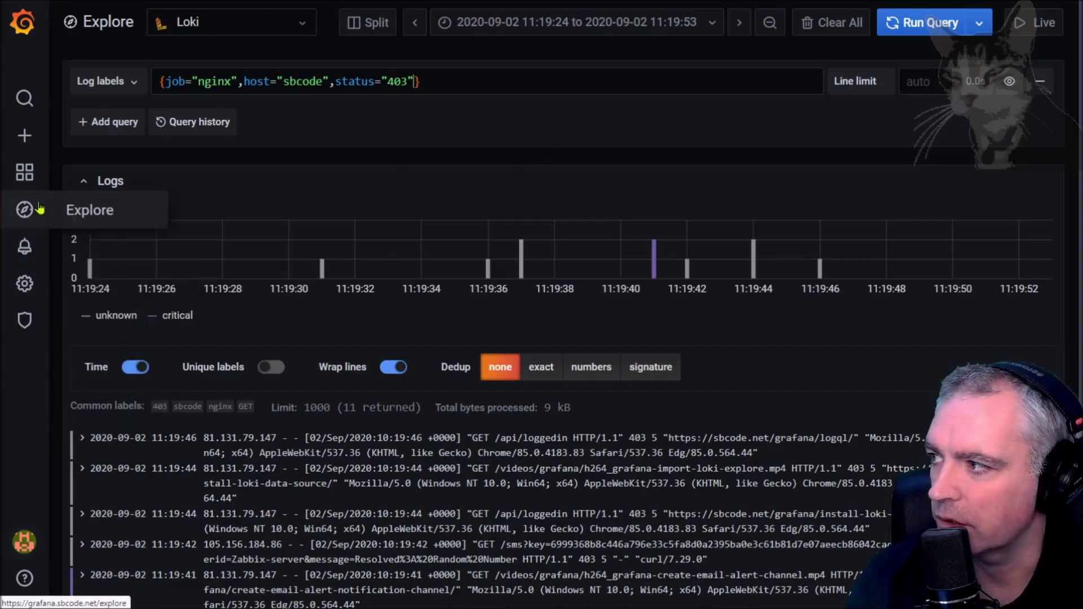
Step: Create a new dashboard and add a panel that uses the Loki data source
{"action": "mouse_move", "coordinate": [24, 172]}
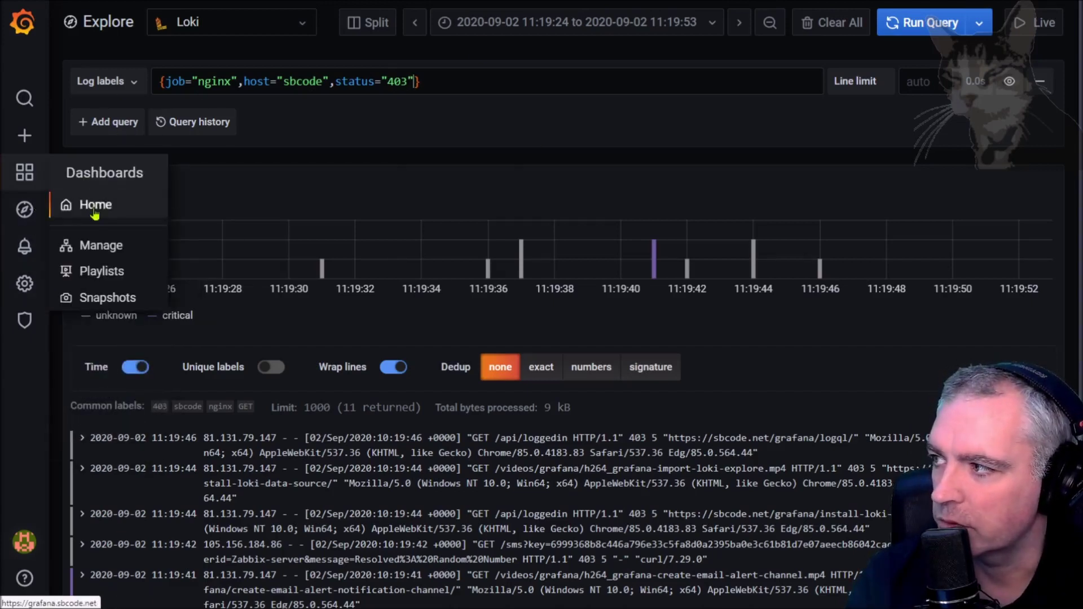
{"action": "left_click", "coordinate": [94, 248]}
{"action": "left_click", "coordinate": [745, 189]}
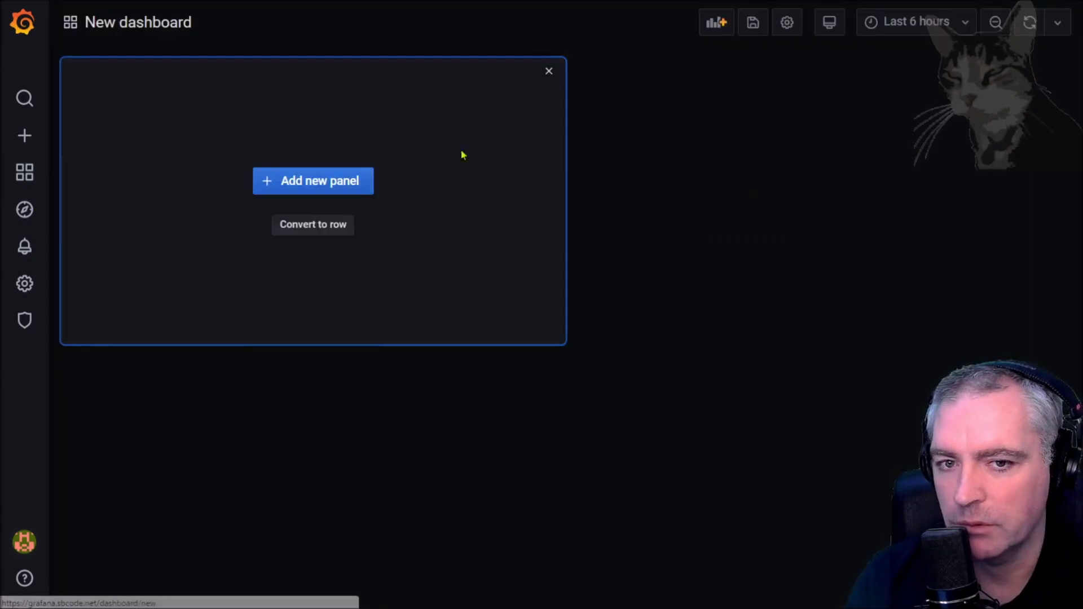
{"action": "left_click", "coordinate": [313, 181]}
{"action": "left_click", "coordinate": [119, 451]}
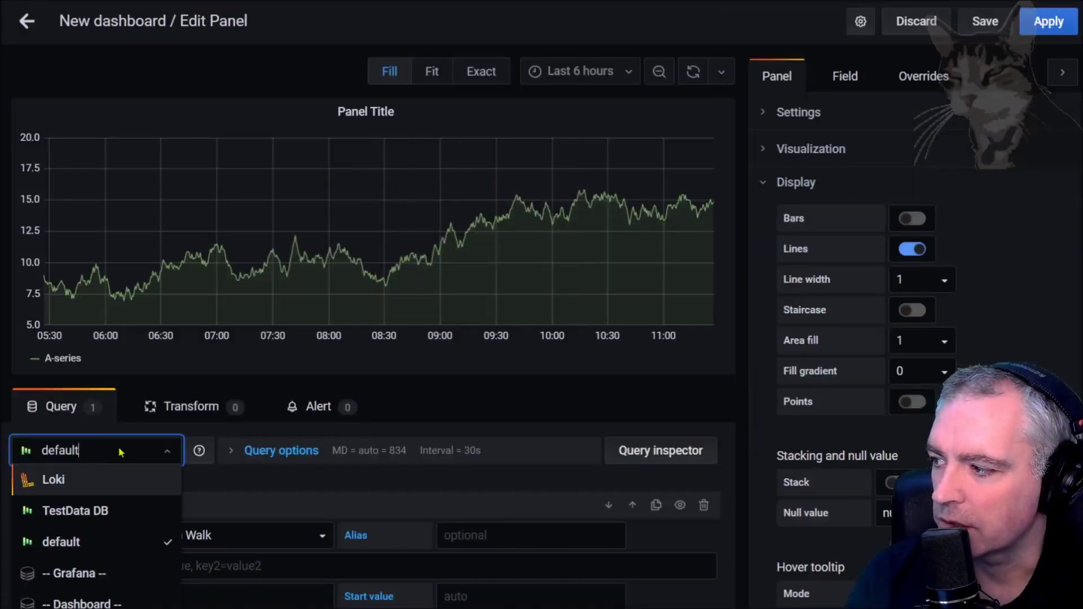
{"action": "left_click", "coordinate": [54, 480]}
Step: Filter the panel's query by the job label nginx and give the query editor more height
{"action": "scroll", "coordinate": [62, 496], "scroll_direction": "down", "scroll_amount": 1}
{"action": "left_click", "coordinate": [62, 508]}
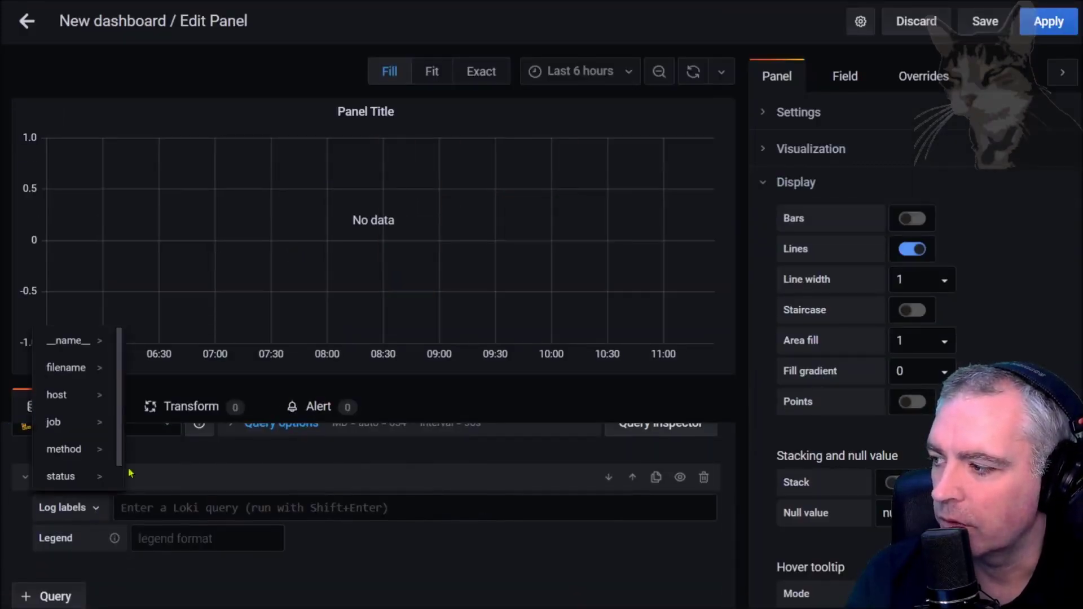
{"action": "left_click", "coordinate": [70, 422]}
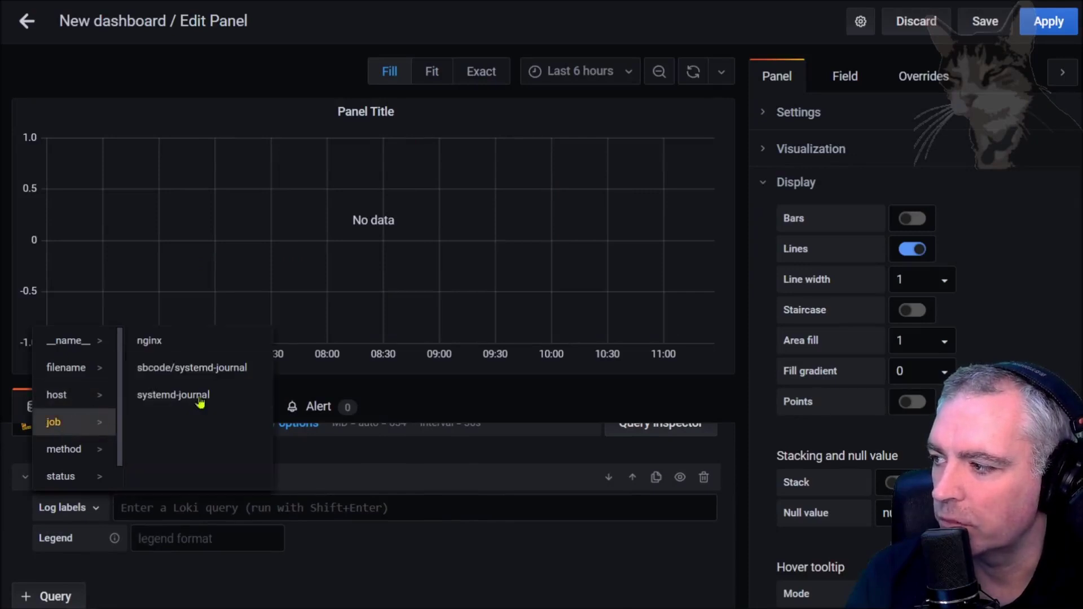
{"action": "left_click", "coordinate": [151, 339]}
{"action": "left_click_drag", "start_coordinate": [464, 375], "coordinate": [464, 301]}
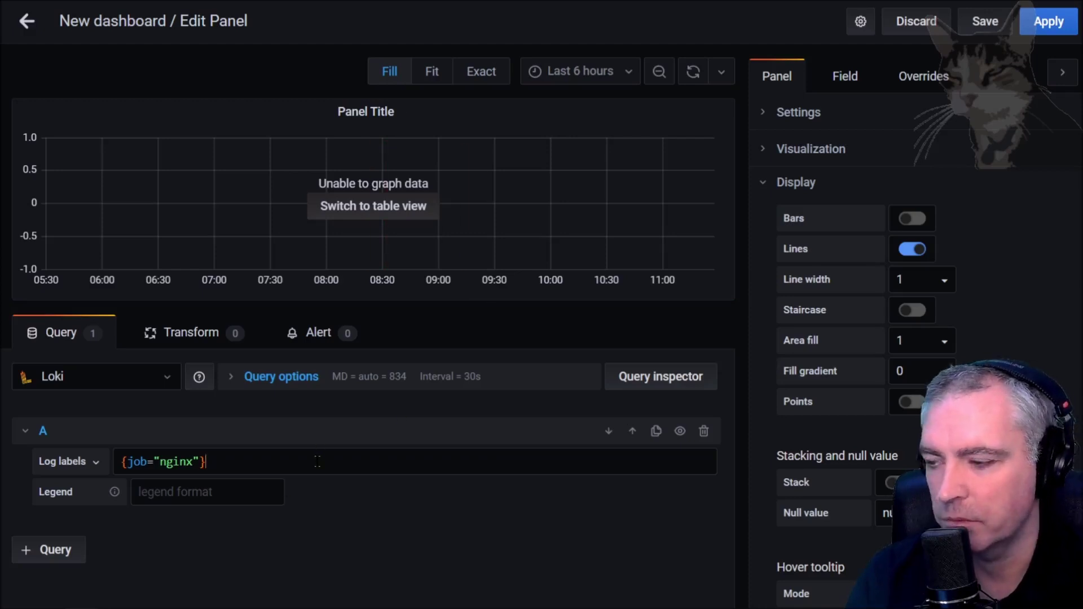
Step: Copy count_over_time from the LogQL tutorial and wrap the panel's query as count_over_time({job="nginx"}[1m]), running it
{"action": "key", "text": "alt+Tab"}
{"action": "scroll", "coordinate": [423, 322], "scroll_direction": "down", "scroll_amount": 15}
{"action": "double_click", "coordinate": [341, 166]}
{"action": "key", "text": "ctrl+c"}
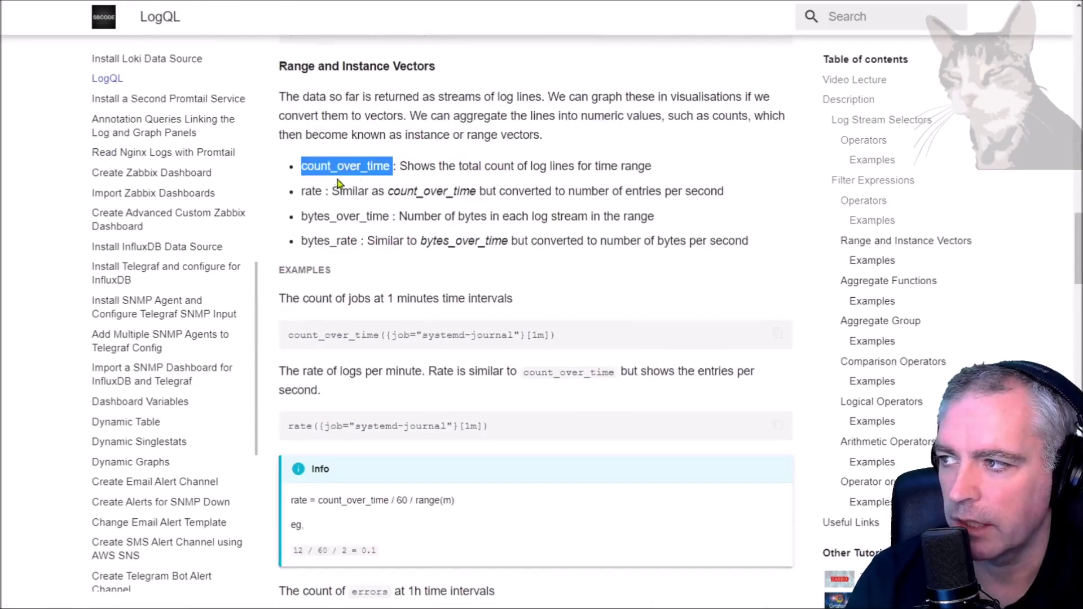
{"action": "key", "text": "alt+Tab"}
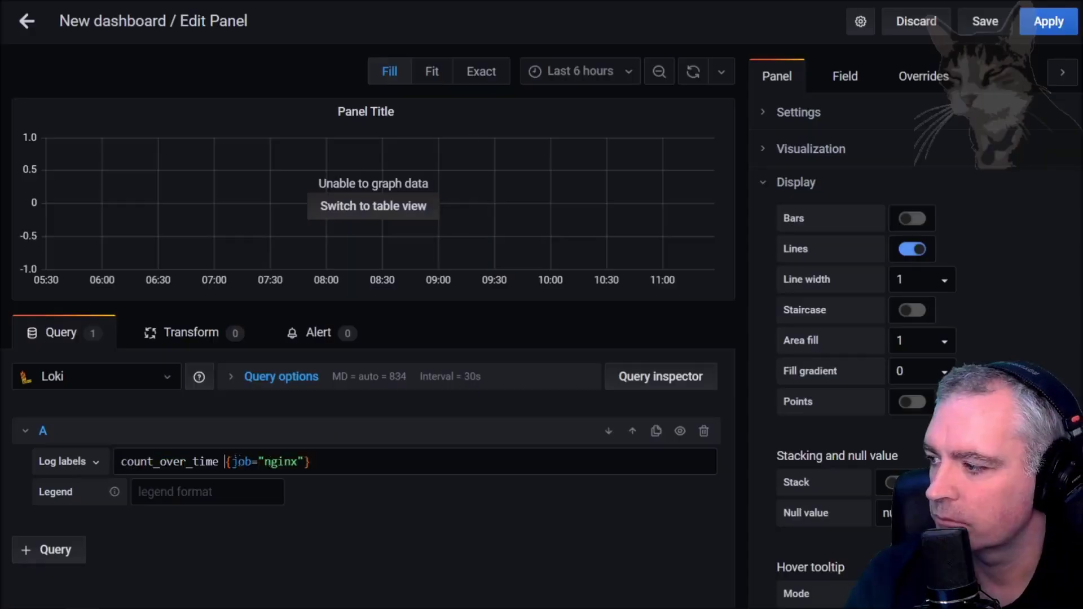
{"action": "key", "text": "ctrl+v"}
{"action": "type", "text": "("}
{"action": "key", "text": "End"}
{"action": "type", "text": "[1m"}
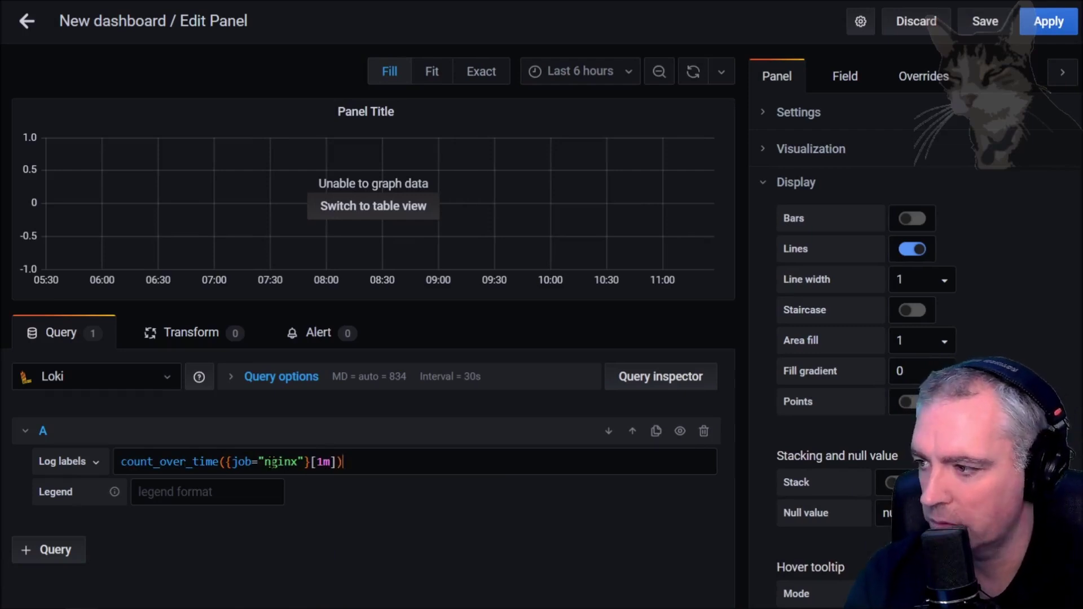
{"action": "left_click", "coordinate": [350, 493]}
Step: Narrow the graph to the most recent activity and add the host="sbcode" label to the count_over_time query
{"action": "left_click_drag", "start_coordinate": [667, 213], "coordinate": [714, 210]}
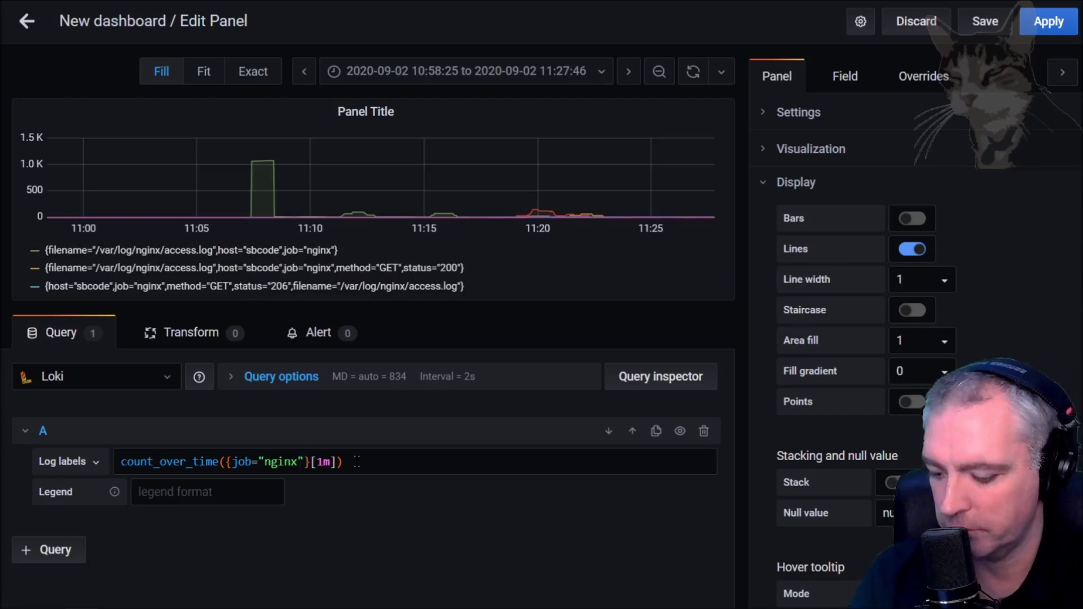
{"action": "left_click", "coordinate": [356, 462]}
{"action": "key", "text": "Left"}
{"action": "key", "text": "Left"}
{"action": "key", "text": "Left"}
{"action": "key", "text": "Left"}
{"action": "key", "text": "Left"}
{"action": "key", "text": "Left"}
{"action": "type", "text": ",h"}
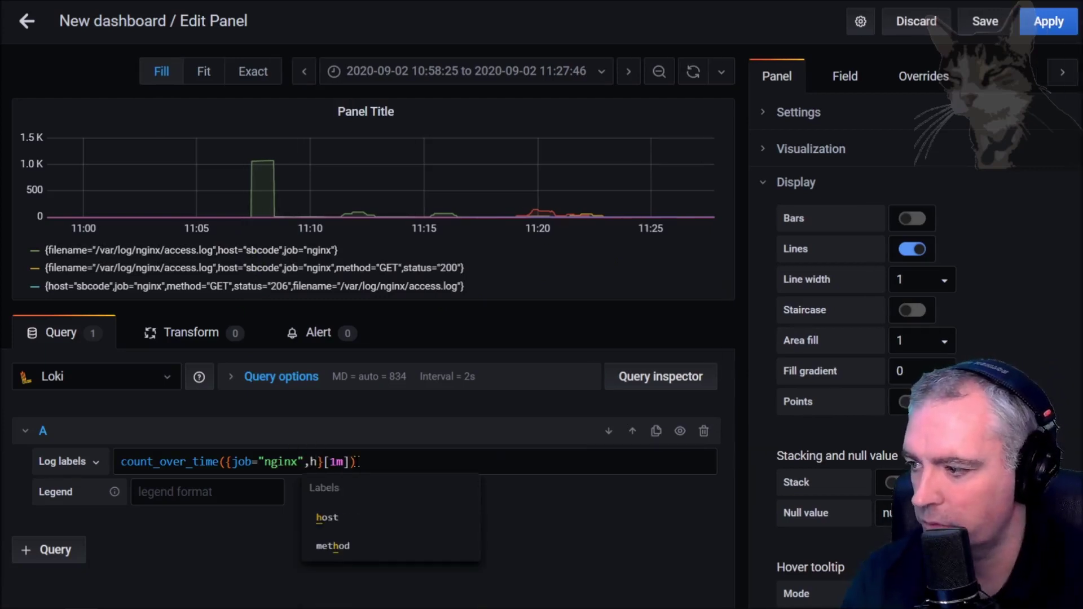
{"action": "key", "text": "Tab"}
{"action": "left_click", "coordinate": [364, 518]}
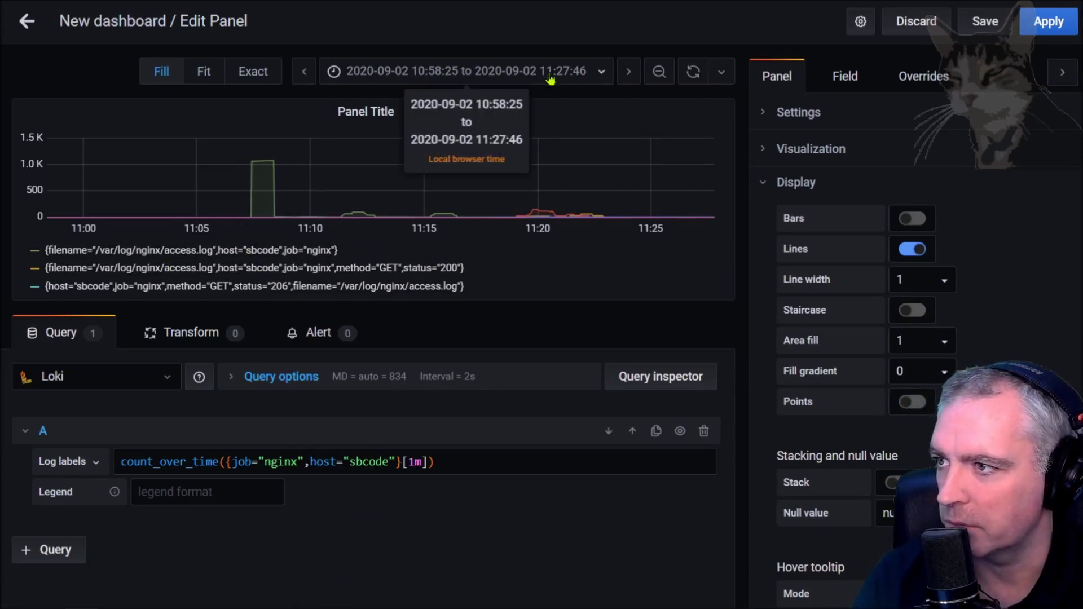
Step: Set the panel's time range to the last 15 minutes and look through the plotted series
{"action": "left_click", "coordinate": [600, 72]}
{"action": "left_click", "coordinate": [540, 163]}
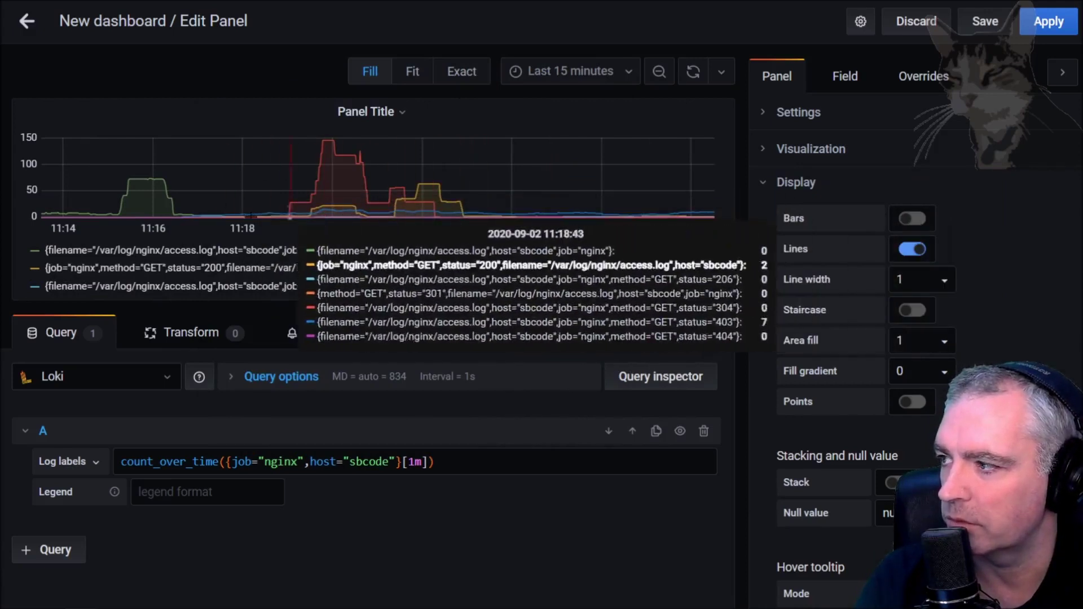
{"action": "scroll", "coordinate": [230, 259], "scroll_direction": "down", "scroll_amount": 5}
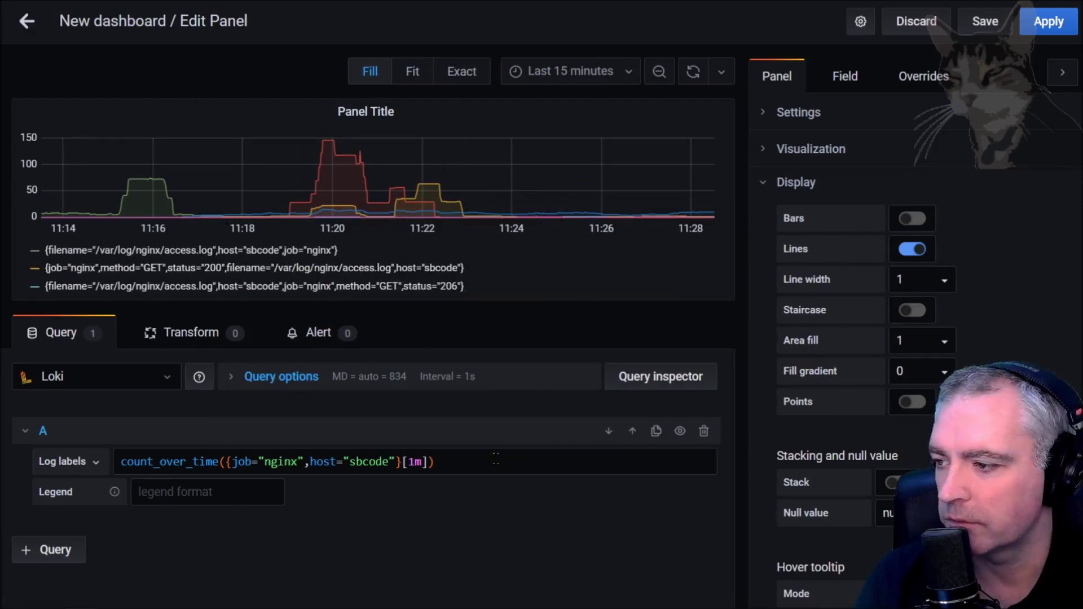
Step: Wrap the query in sum(), group it by (status), and run it
{"action": "type", "text": "sum("}
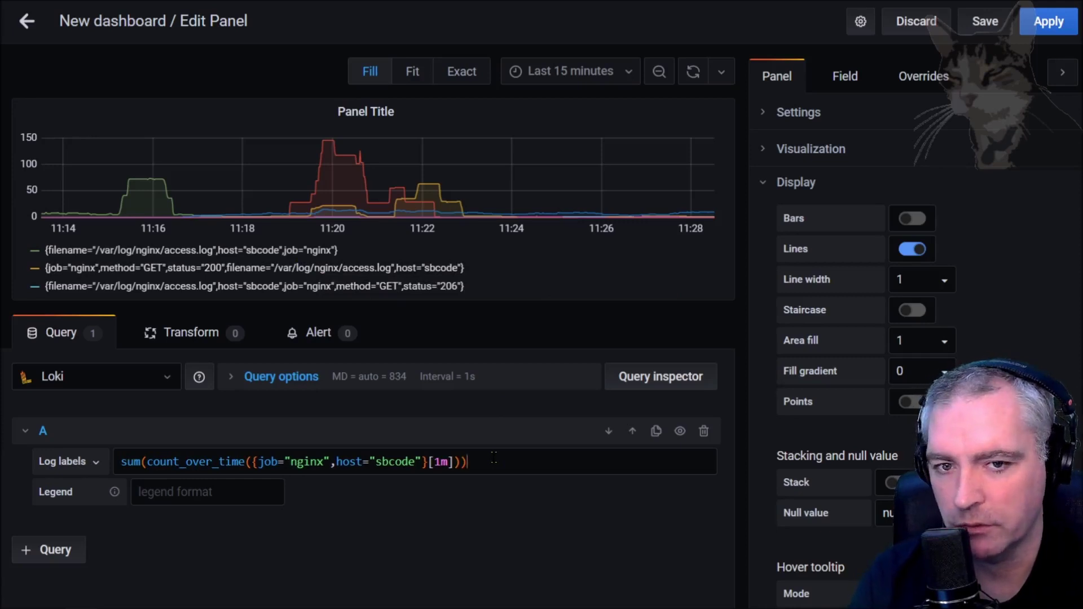
{"action": "key", "text": "shift+Return"}
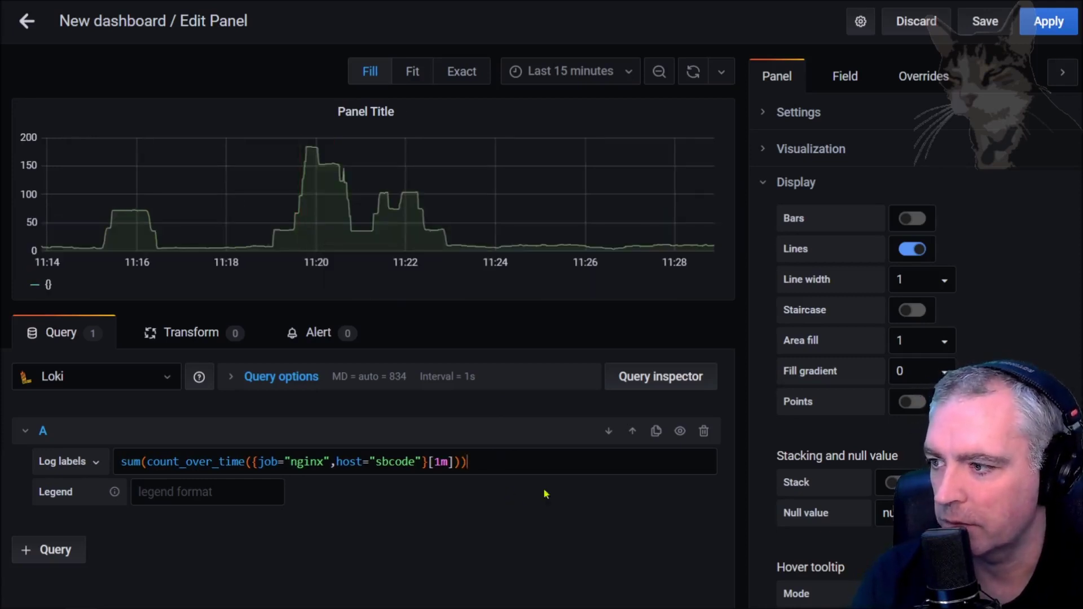
{"action": "type", "text": "by (stat"}
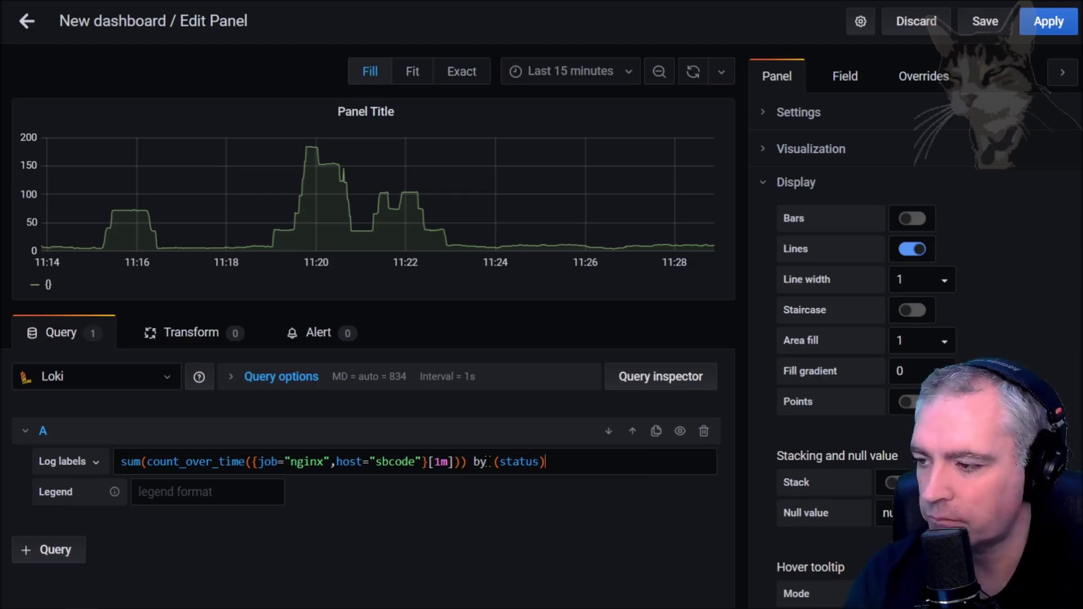
{"action": "type", "text": "us)"}
{"action": "key", "text": "shift+Return"}
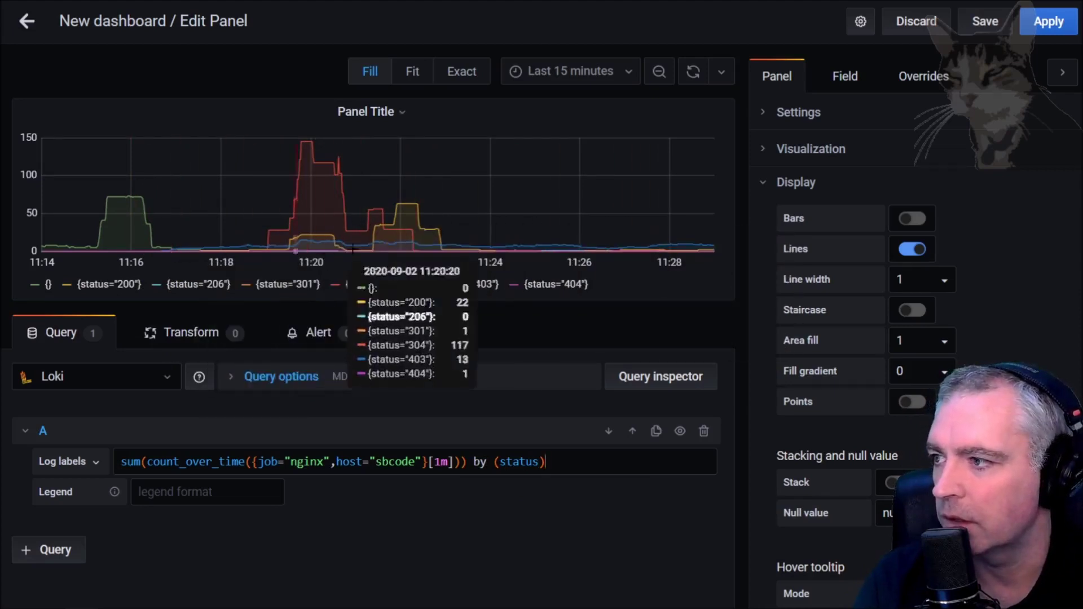
{"action": "left_click_drag", "start_coordinate": [575, 460], "coordinate": [120, 462]}
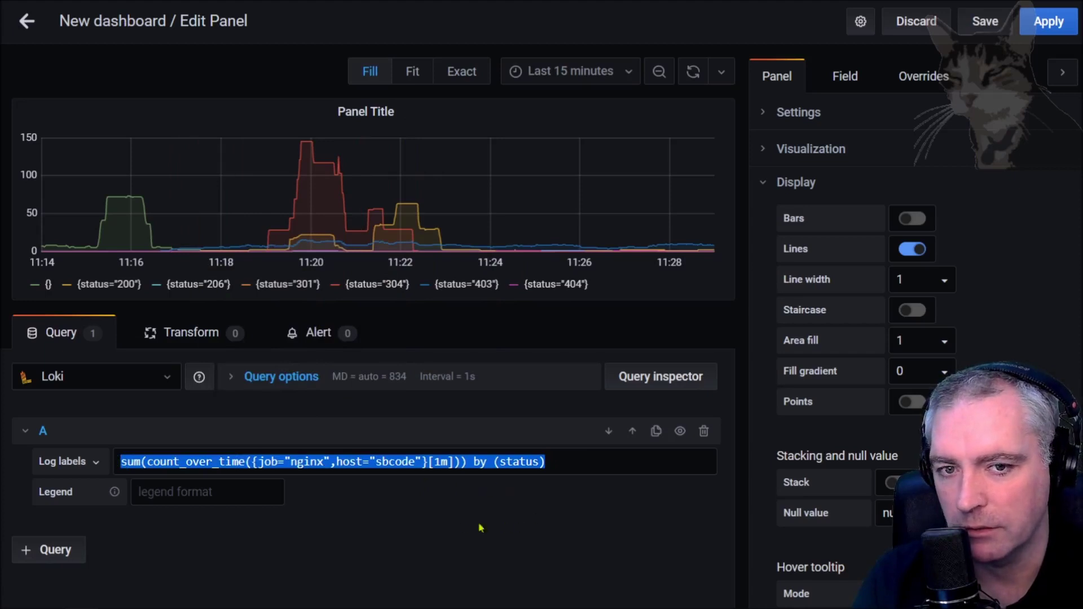
{"action": "left_click", "coordinate": [457, 501]}
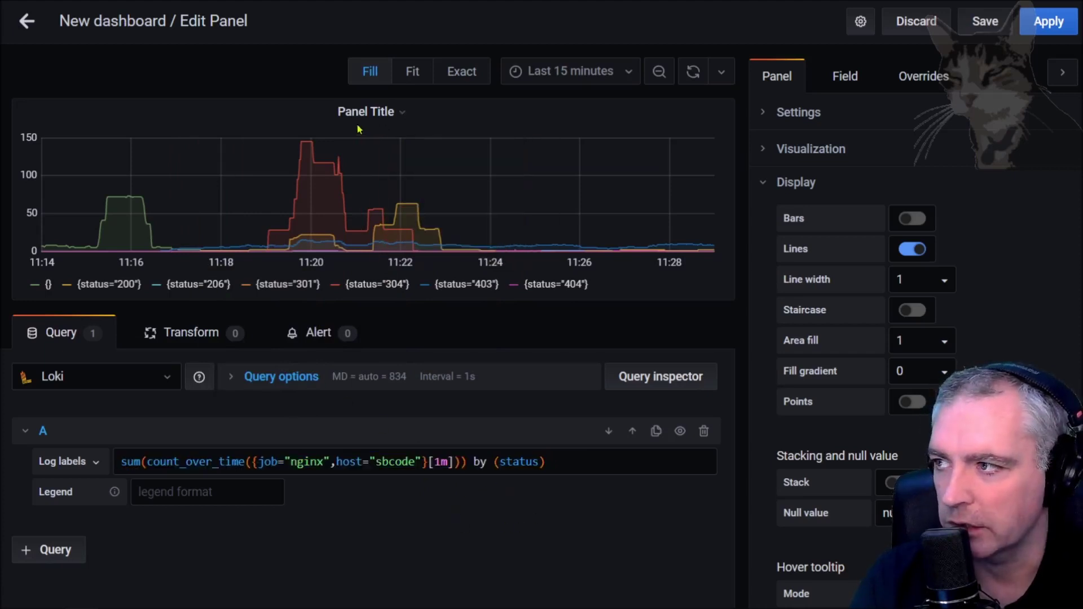
Step: Set the graph panel's title to Status Codes
{"action": "left_click", "coordinate": [796, 112]}
{"action": "triple_click", "coordinate": [813, 158]}
{"action": "type", "text": "Status Codes"}
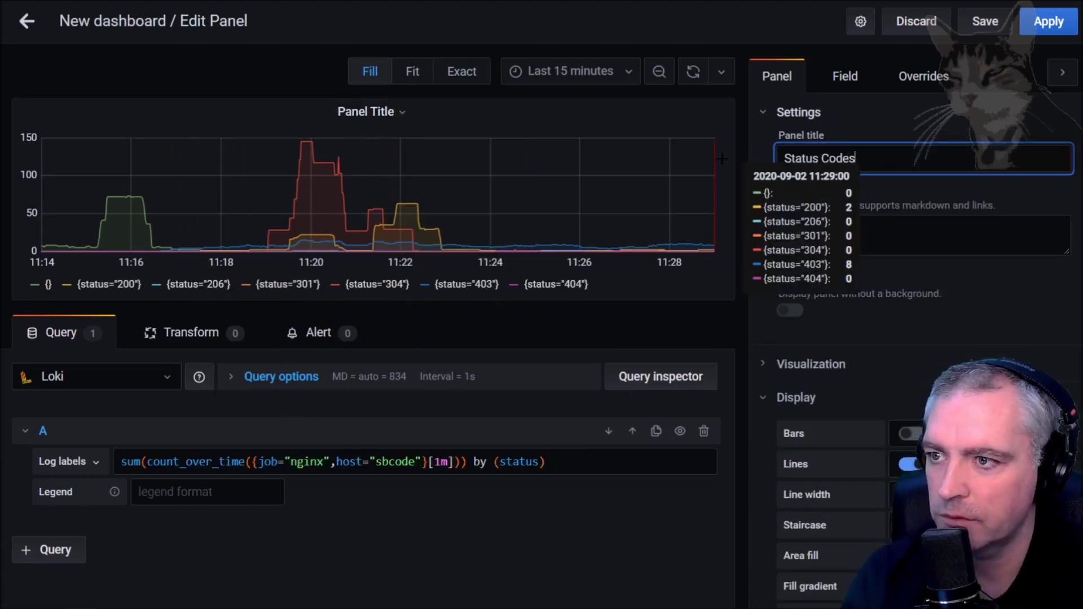
{"action": "left_click", "coordinate": [827, 102]}
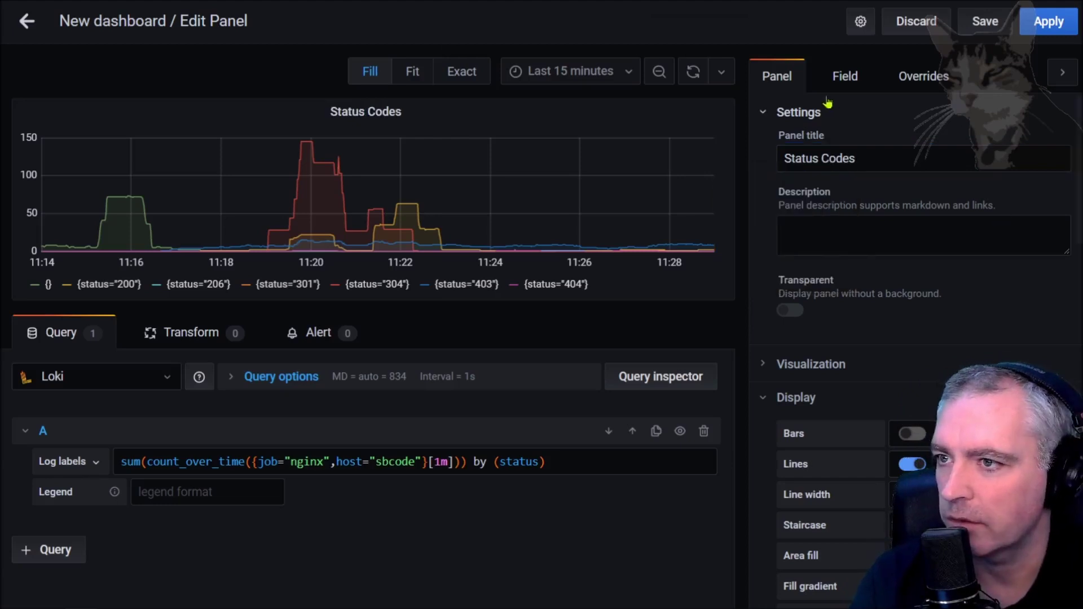
Step: Save the new dashboard as Nginx in the General folder
{"action": "left_click", "coordinate": [984, 25]}
{"action": "triple_click", "coordinate": [422, 154]}
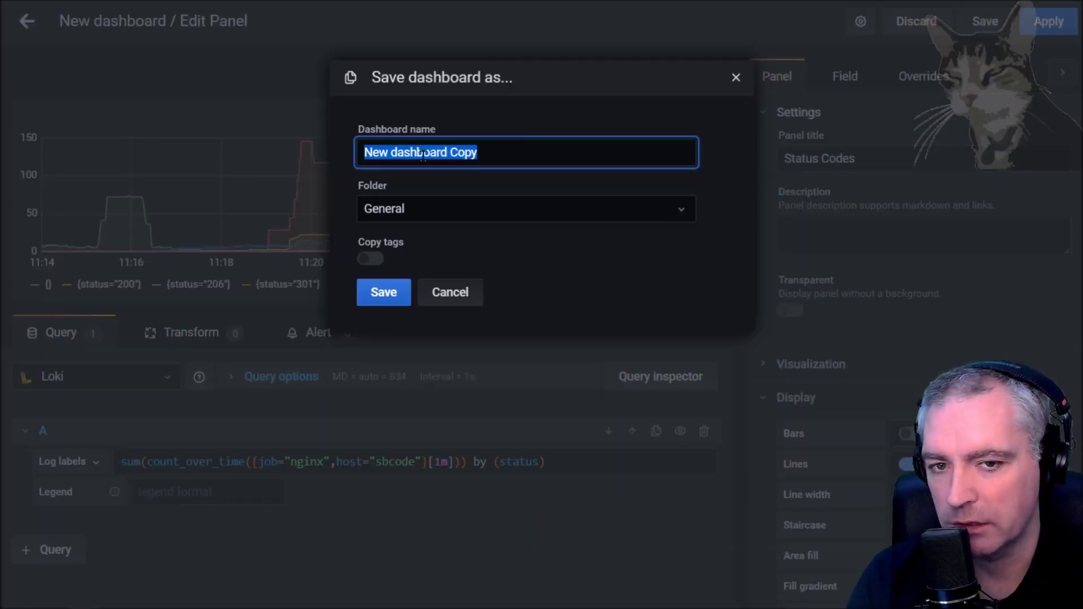
{"action": "type", "text": "Nginx"}
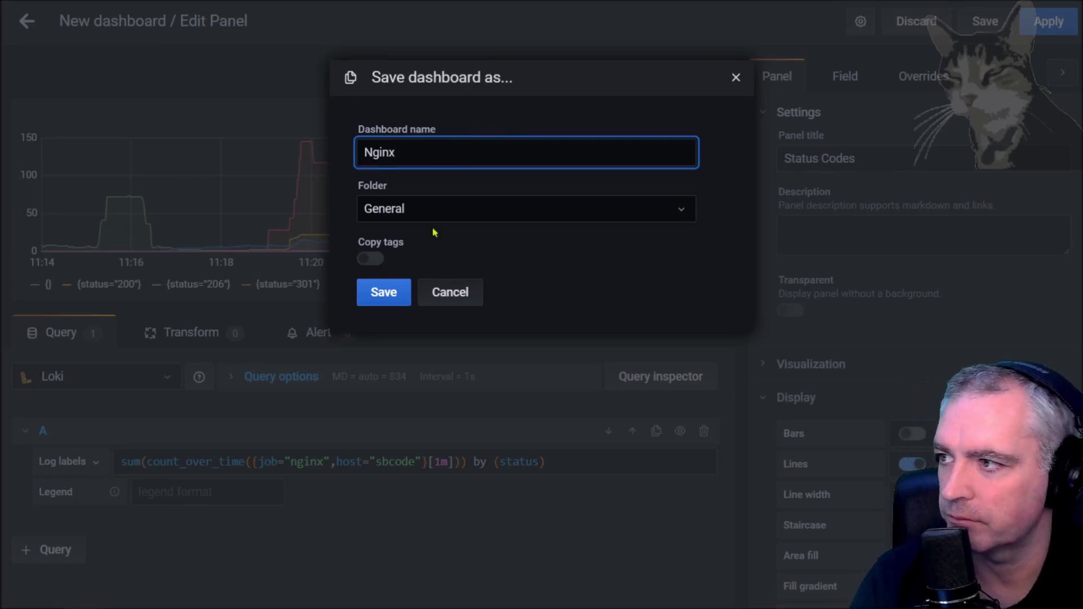
{"action": "left_click", "coordinate": [384, 292]}
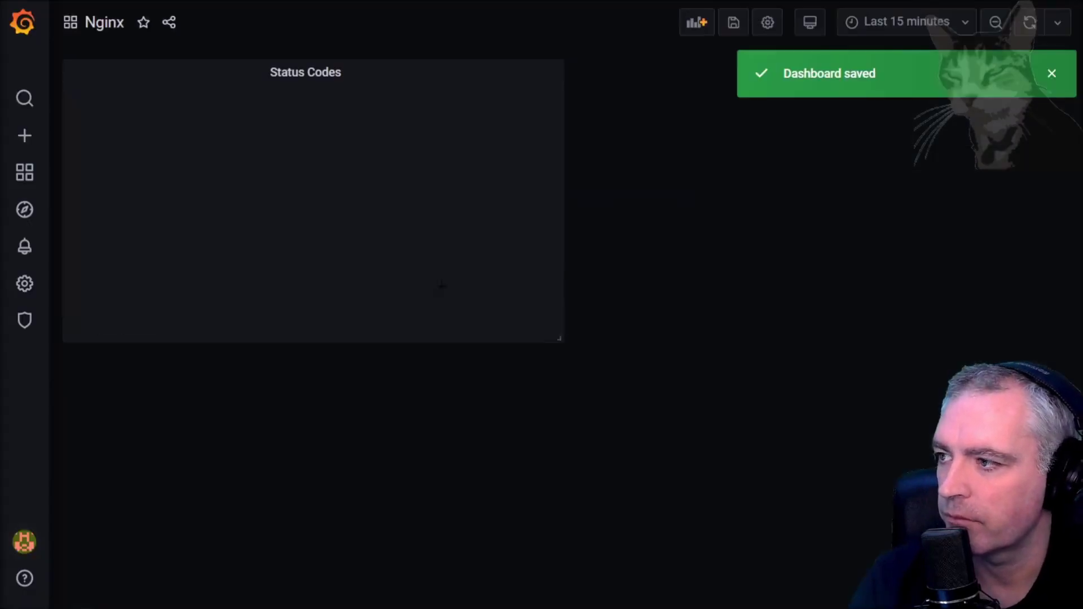
Step: Add a second panel to the Nginx dashboard with Loki as its data source
{"action": "left_click", "coordinate": [701, 23]}
{"action": "left_click", "coordinate": [313, 165]}
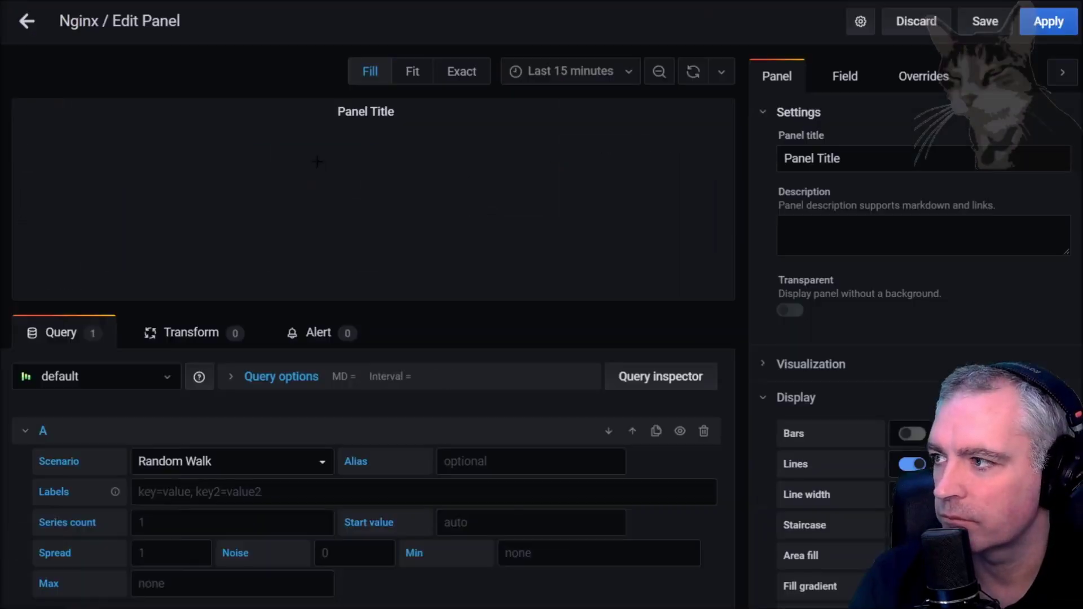
{"action": "left_click", "coordinate": [84, 377]}
{"action": "left_click", "coordinate": [68, 410]}
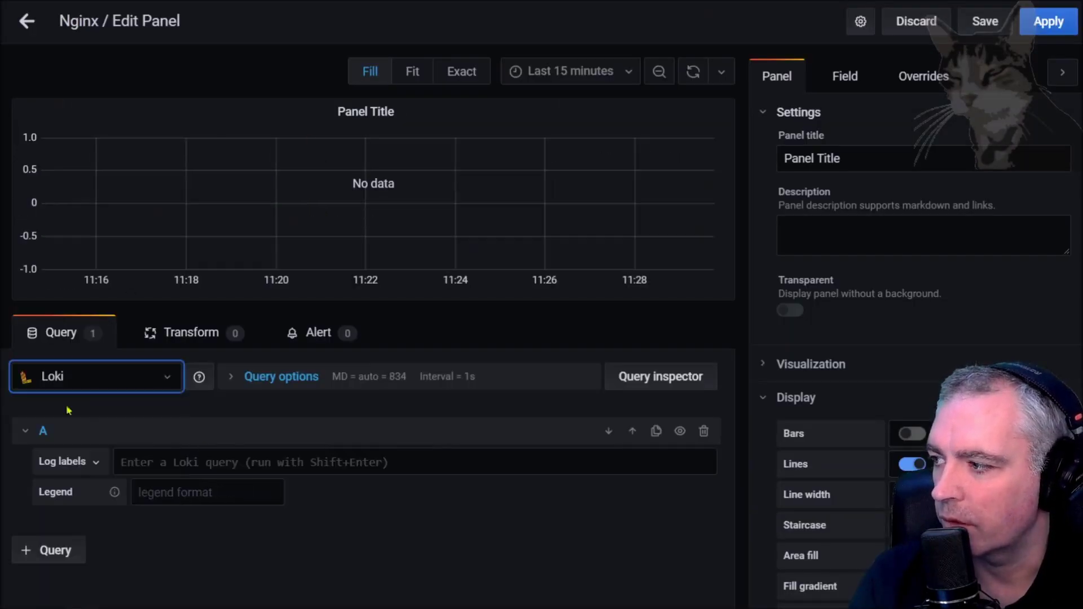
Step: Set the second panel's query to {job="nginx",host="sbcode"}
{"action": "left_click", "coordinate": [98, 463]}
{"action": "left_click", "coordinate": [53, 375]}
{"action": "left_click", "coordinate": [164, 296]}
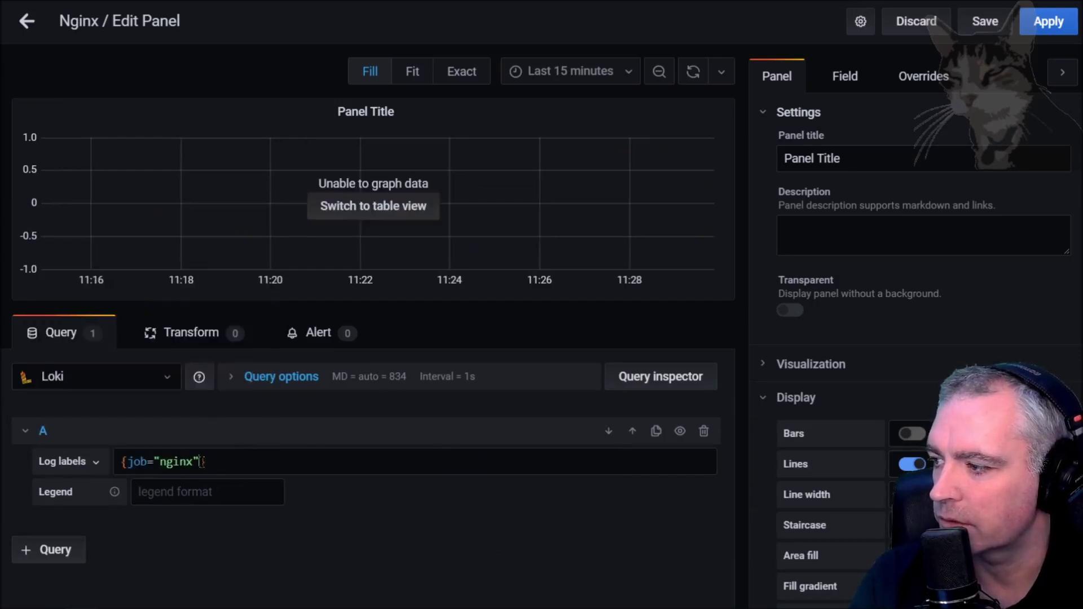
{"action": "type", "text": ","}
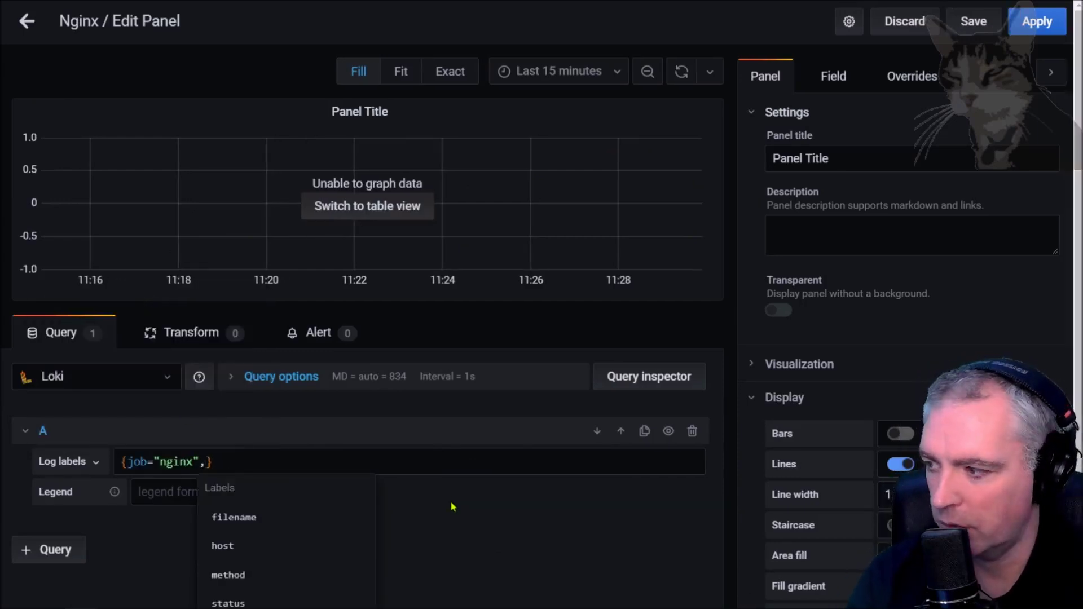
{"action": "left_click", "coordinate": [226, 547]}
{"action": "left_click", "coordinate": [259, 516]}
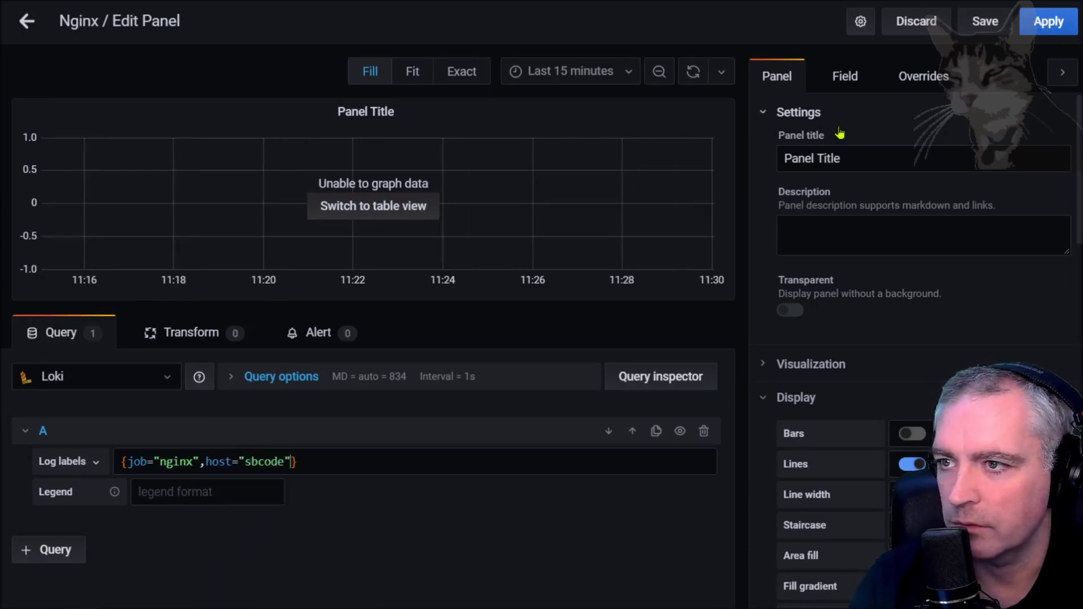
Step: Change the second panel's visualization to Logs and turn on unique labels
{"action": "left_click", "coordinate": [811, 364]}
{"action": "scroll", "coordinate": [894, 321], "scroll_direction": "down", "scroll_amount": 5}
{"action": "scroll", "coordinate": [894, 320], "scroll_direction": "down", "scroll_amount": 5}
{"action": "left_click", "coordinate": [1000, 249]}
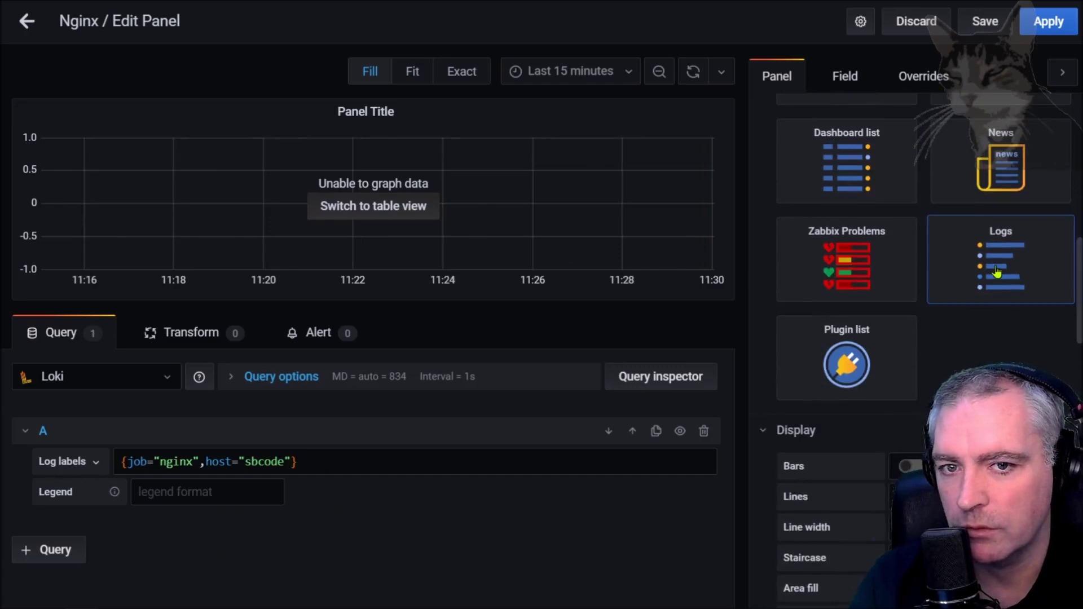
{"action": "scroll", "coordinate": [814, 457], "scroll_direction": "down", "scroll_amount": 2}
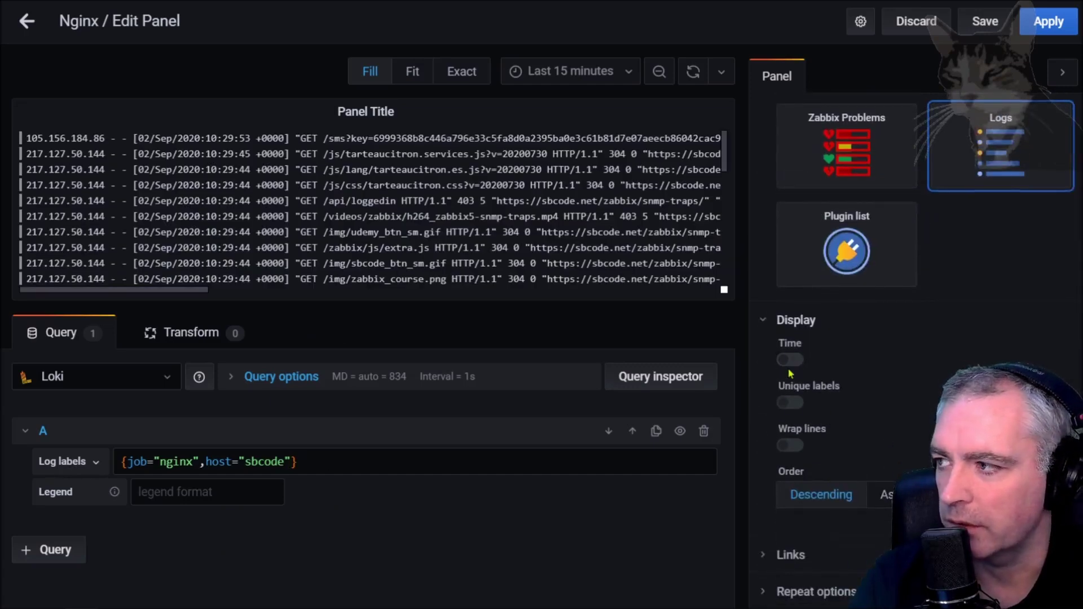
{"action": "left_click", "coordinate": [789, 403]}
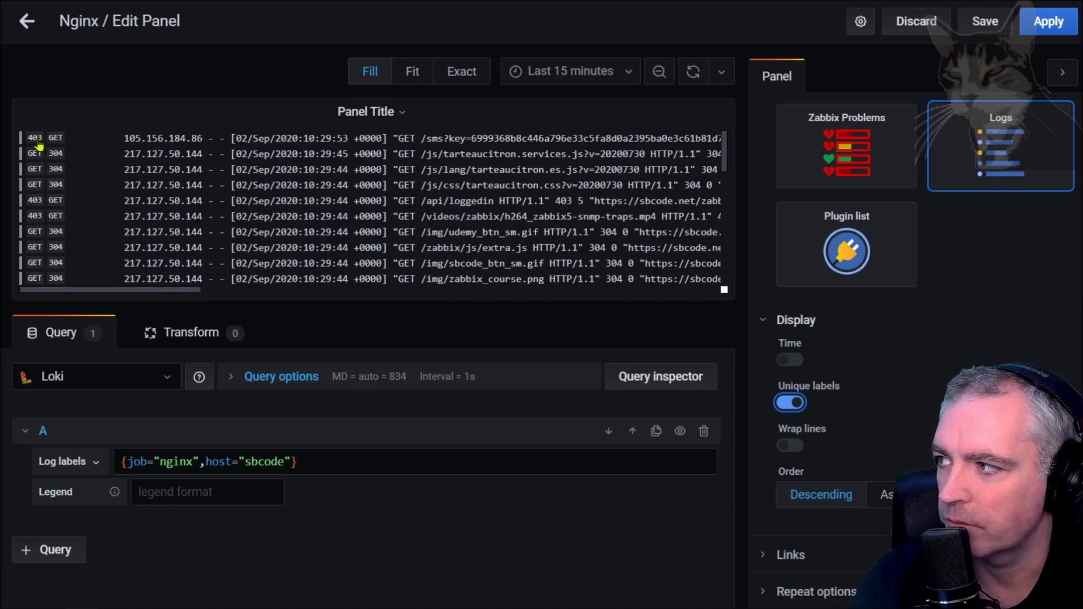
Step: Save the Nginx dashboard with the logs panel and return to the dashboard view
{"action": "left_click", "coordinate": [985, 25]}
{"action": "left_click", "coordinate": [375, 220]}
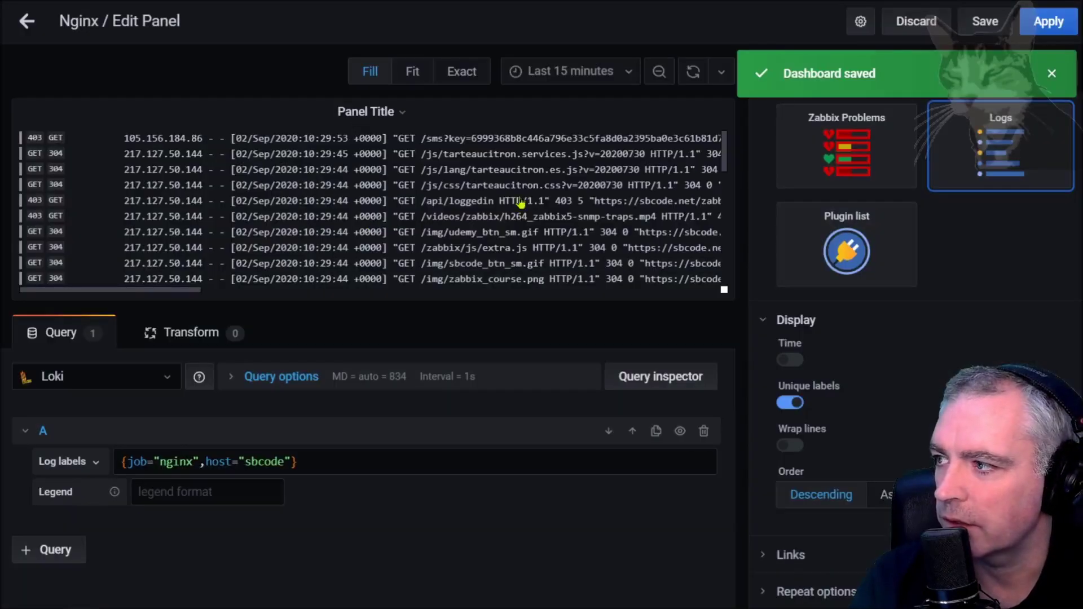
{"action": "left_click", "coordinate": [26, 22]}
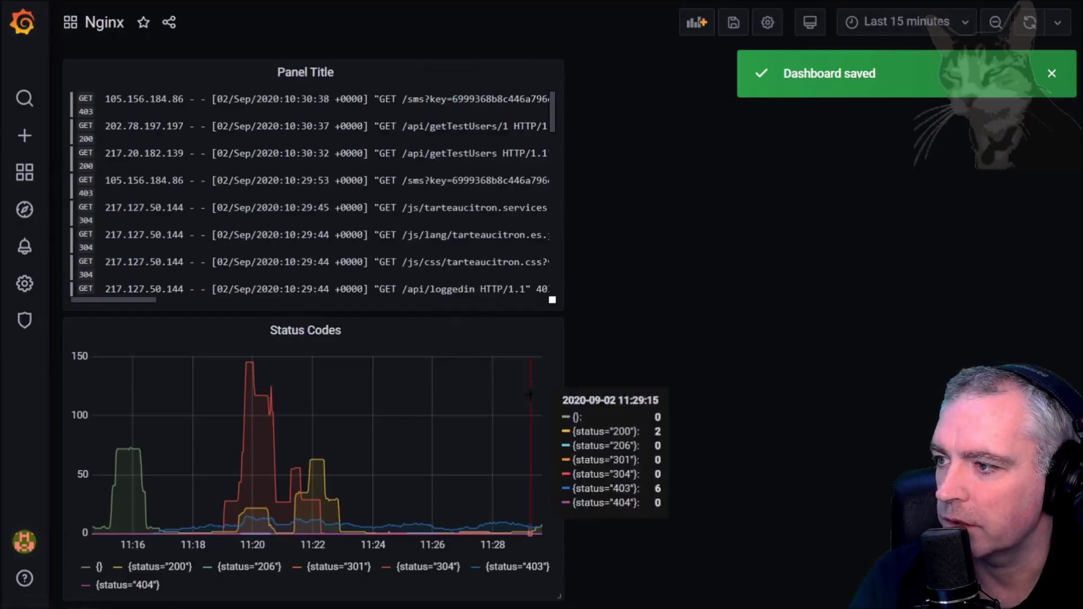
Step: Place the logs panel to the right of the Status Codes panel and stretch both panels to the same greater height
{"action": "left_click_drag", "start_coordinate": [225, 68], "coordinate": [733, 68]}
{"action": "left_click_drag", "start_coordinate": [1062, 302], "coordinate": [1062, 595]}
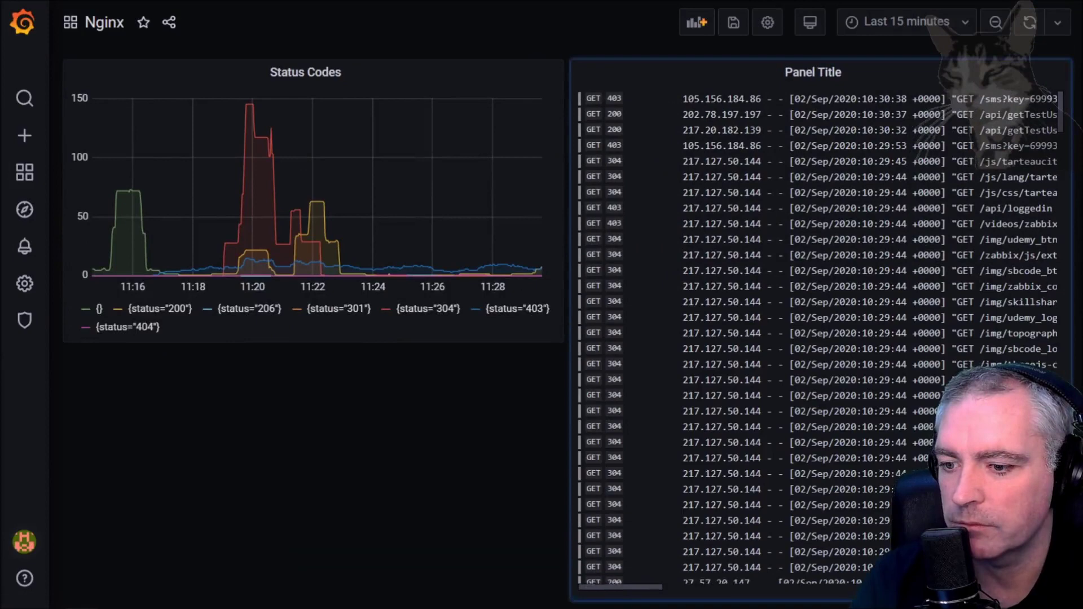
{"action": "left_click_drag", "start_coordinate": [561, 339], "coordinate": [559, 596]}
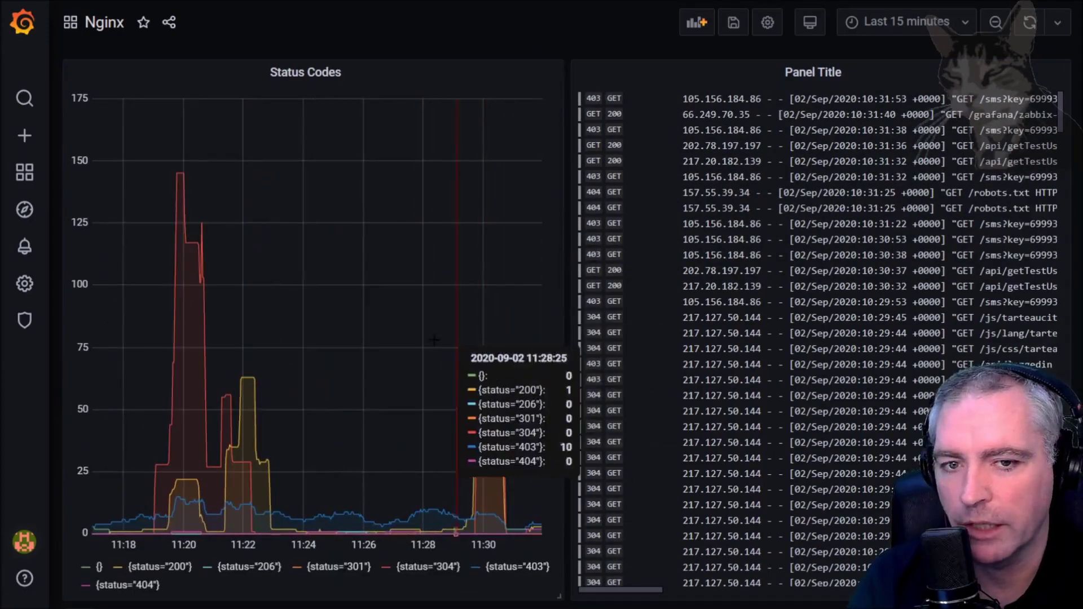